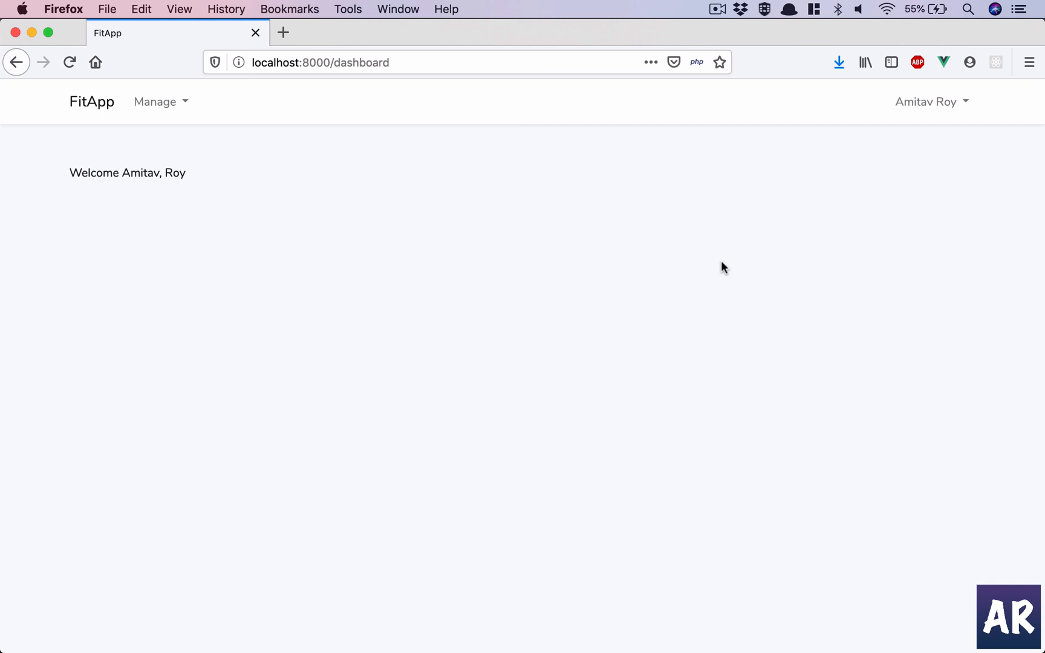
# Step: Review lead 11's reminders from Manage > Leads, then return to the FitApp dashboard
pyautogui.click(139, 101)
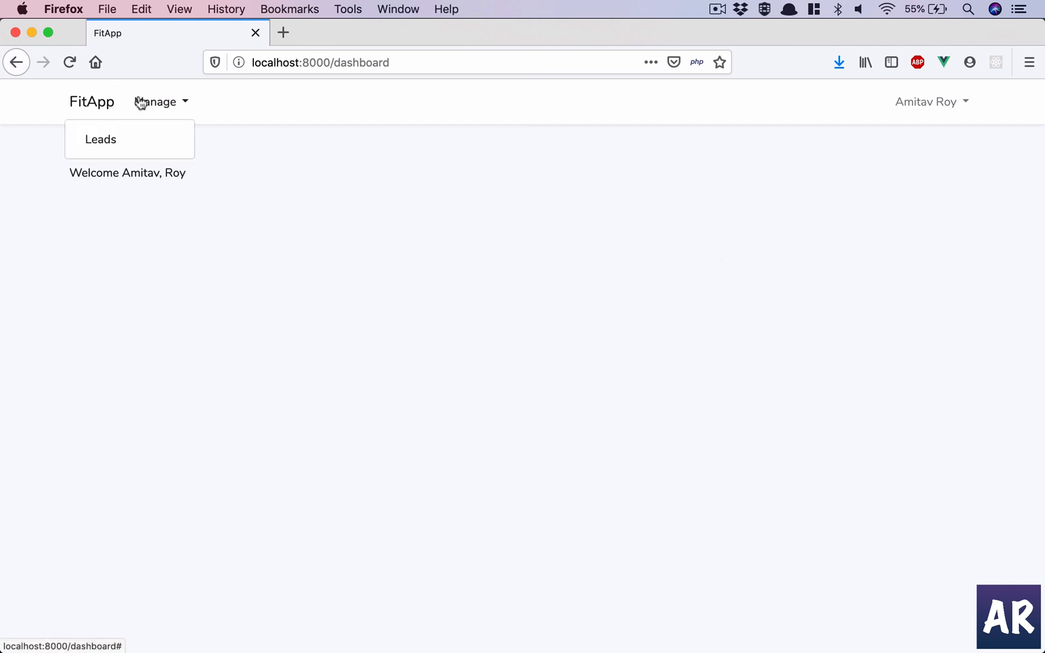
pyautogui.click(133, 128)
pyautogui.scroll(-1, 264, 362)
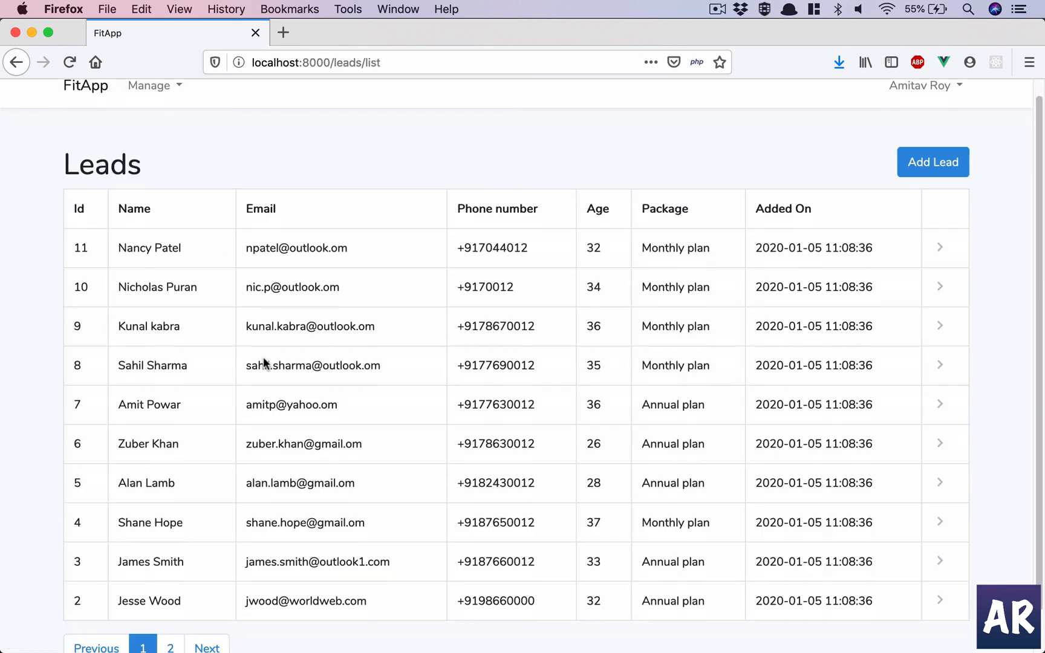
pyautogui.scroll(-2, 263, 361)
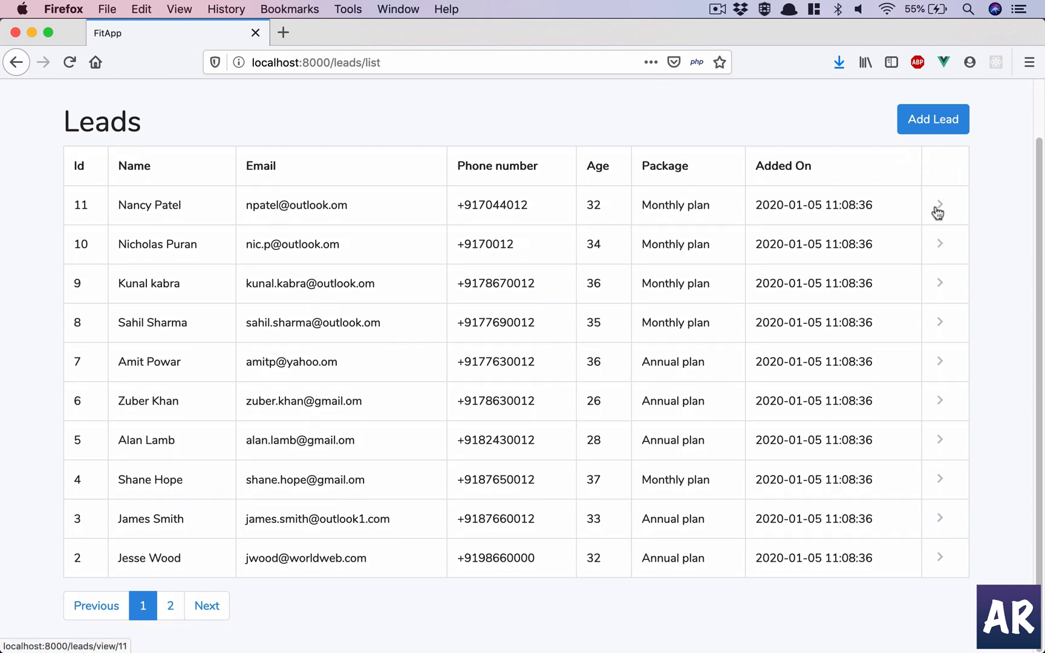
pyautogui.click(937, 211)
pyautogui.scroll(-1, 292, 581)
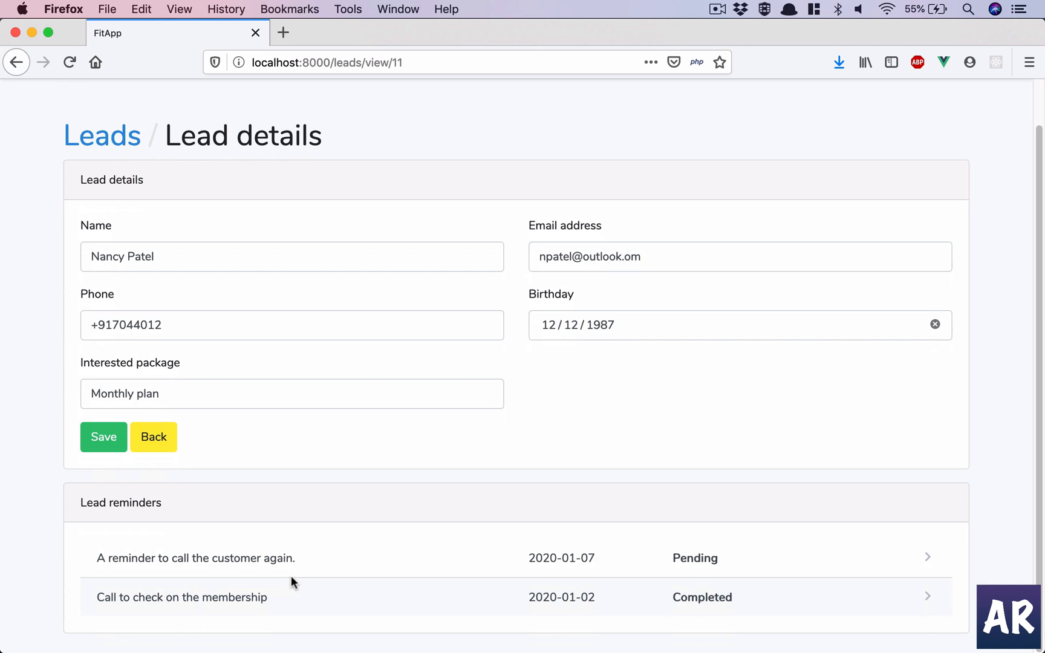
pyautogui.scroll(1, 107, 131)
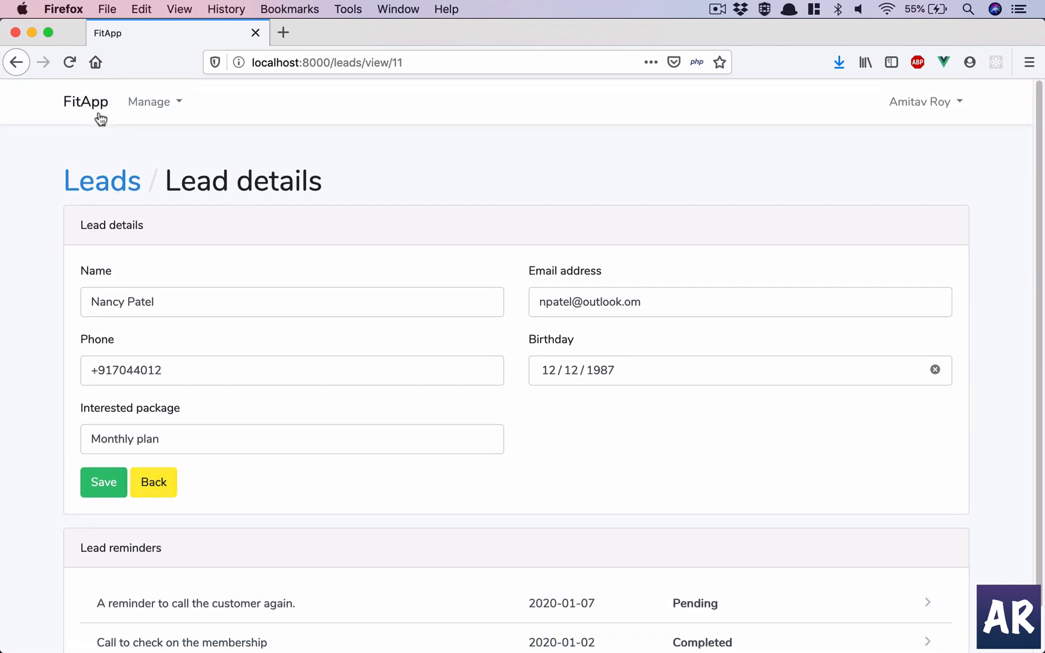
pyautogui.click(93, 110)
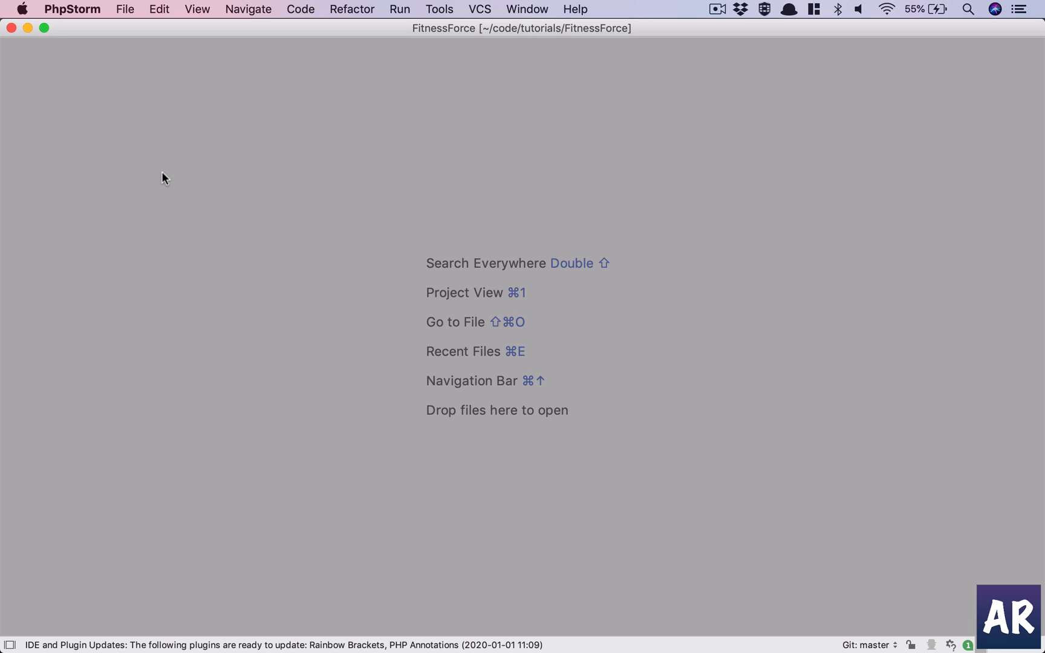
# Step: In DashboardController index(), start a $reminders = Reminder::query() chain
pyautogui.press('super+shift+o')
pyautogui.write('Dash')
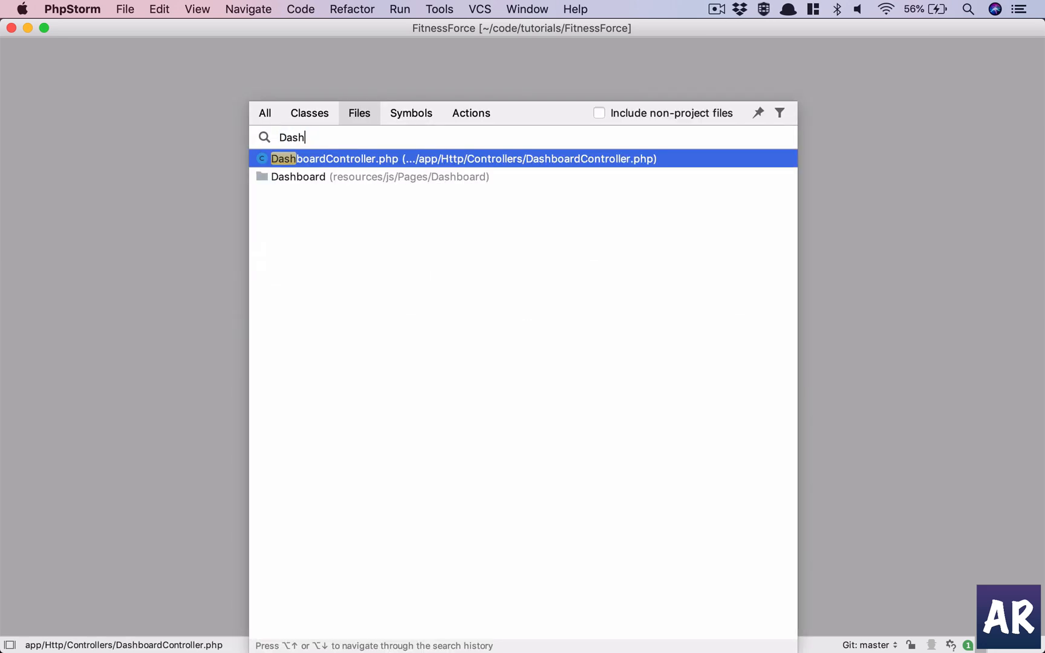
pyautogui.press('Return')
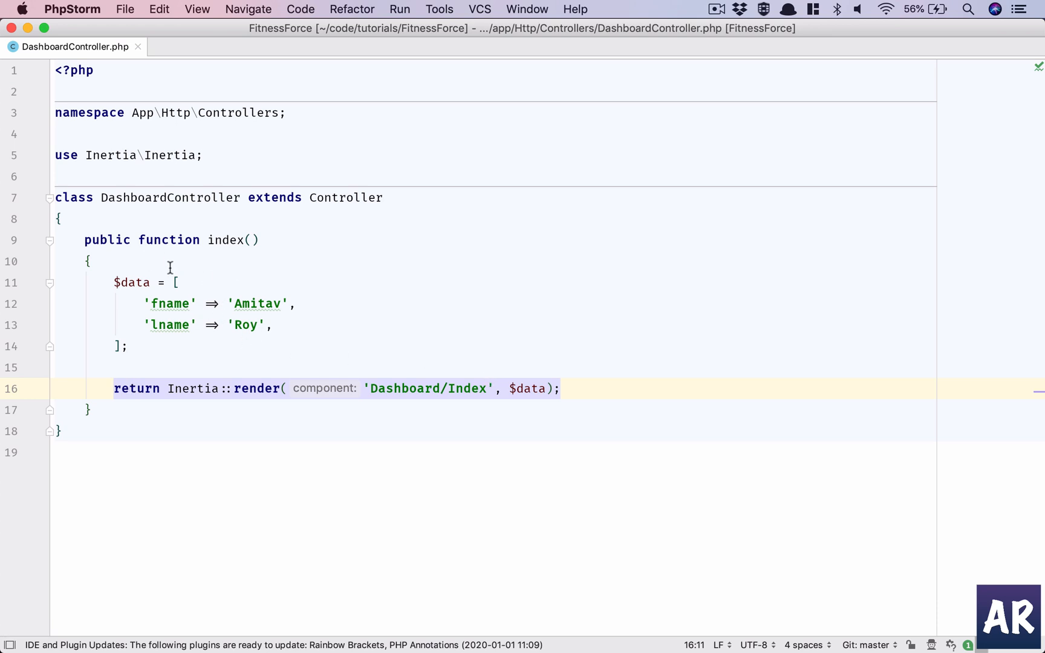
pyautogui.click(170, 268)
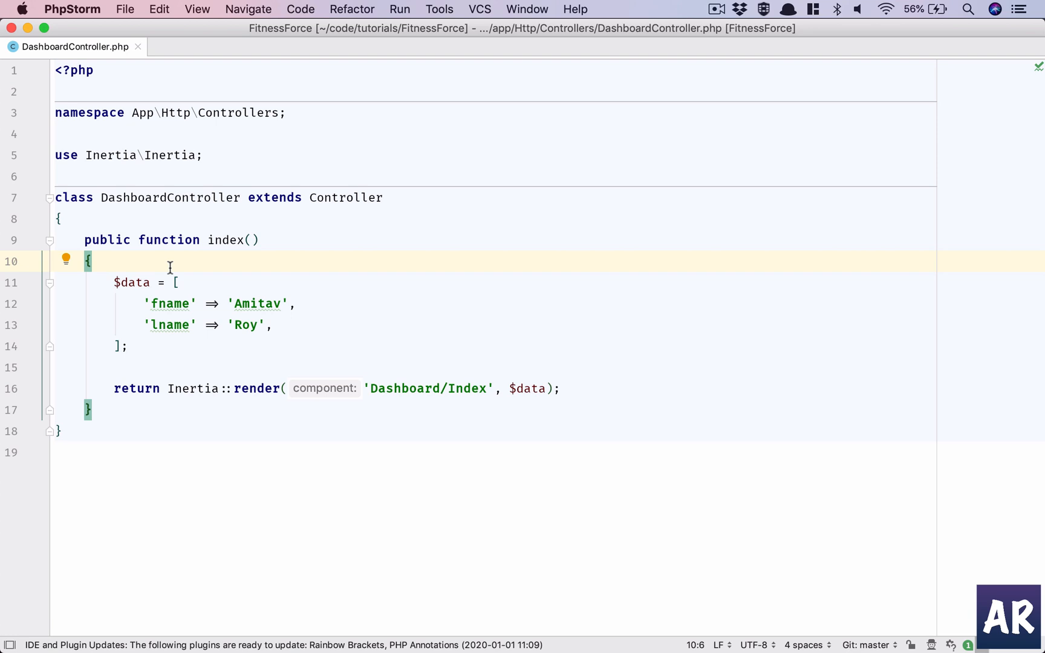
pyautogui.press('Return')
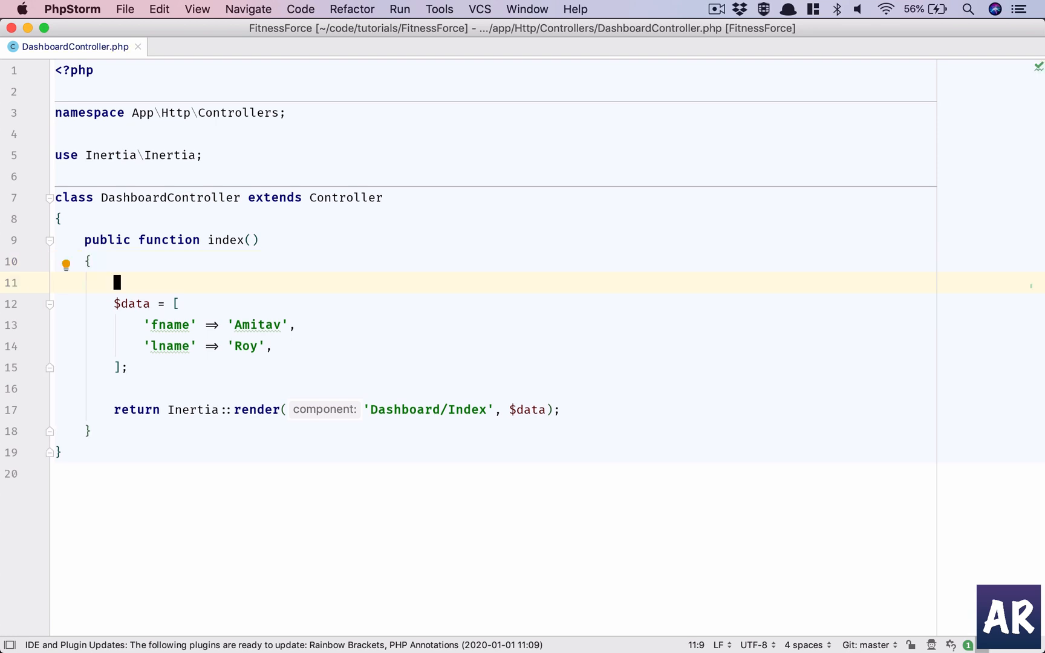
pyautogui.write('$')
pyautogui.write('reminds')
pyautogui.press('BackSpace')
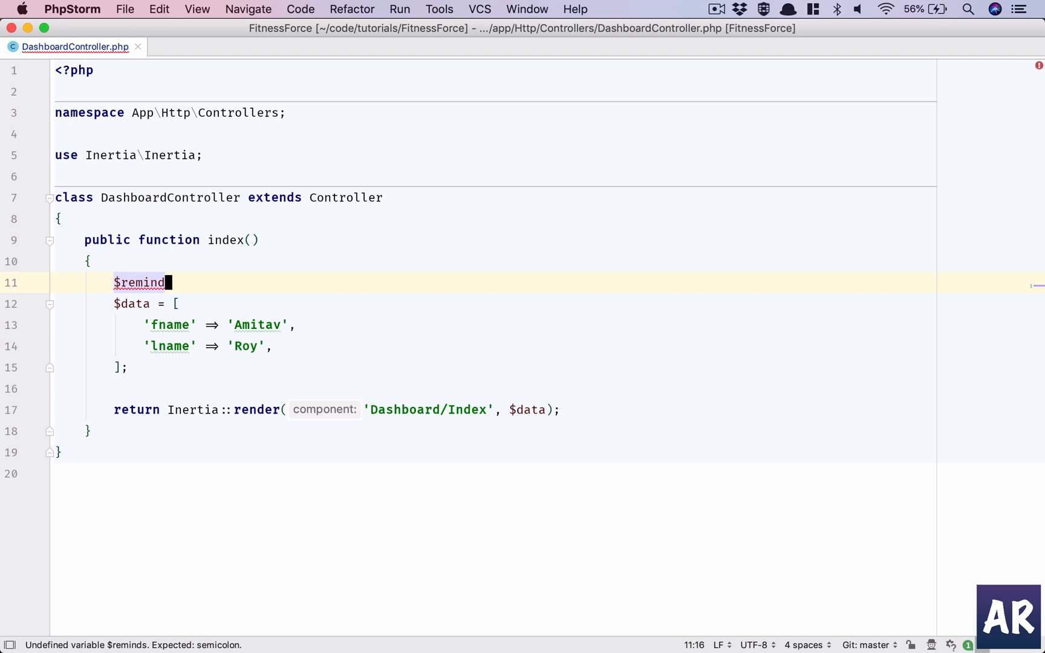
pyautogui.write('ers = Remi')
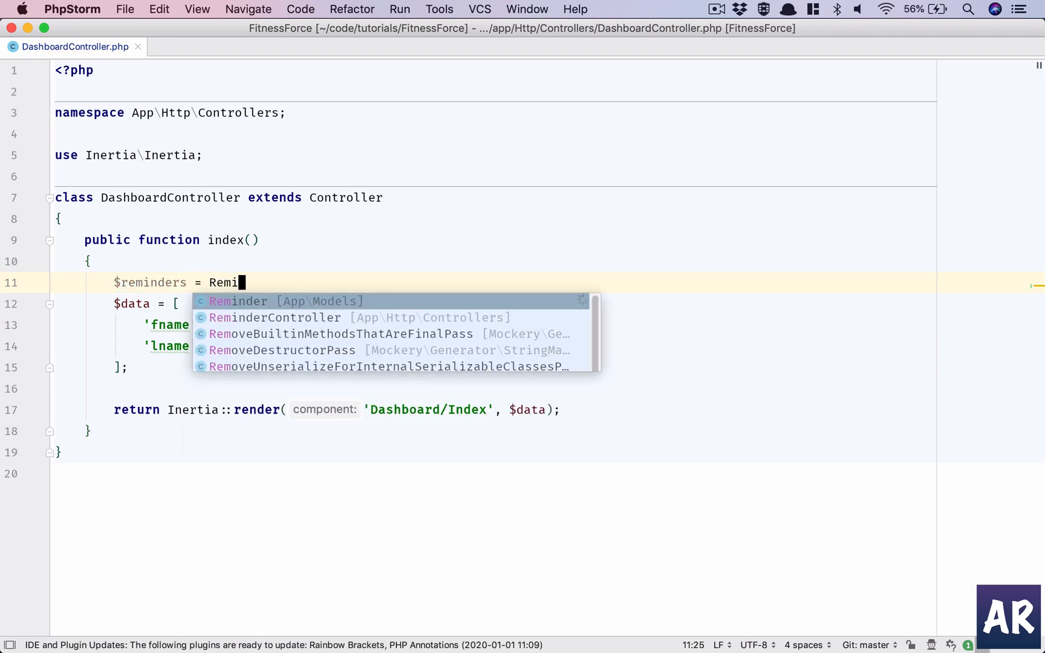
pyautogui.write('nder')
pyautogui.press('Return')
pyautogui.write('::q')
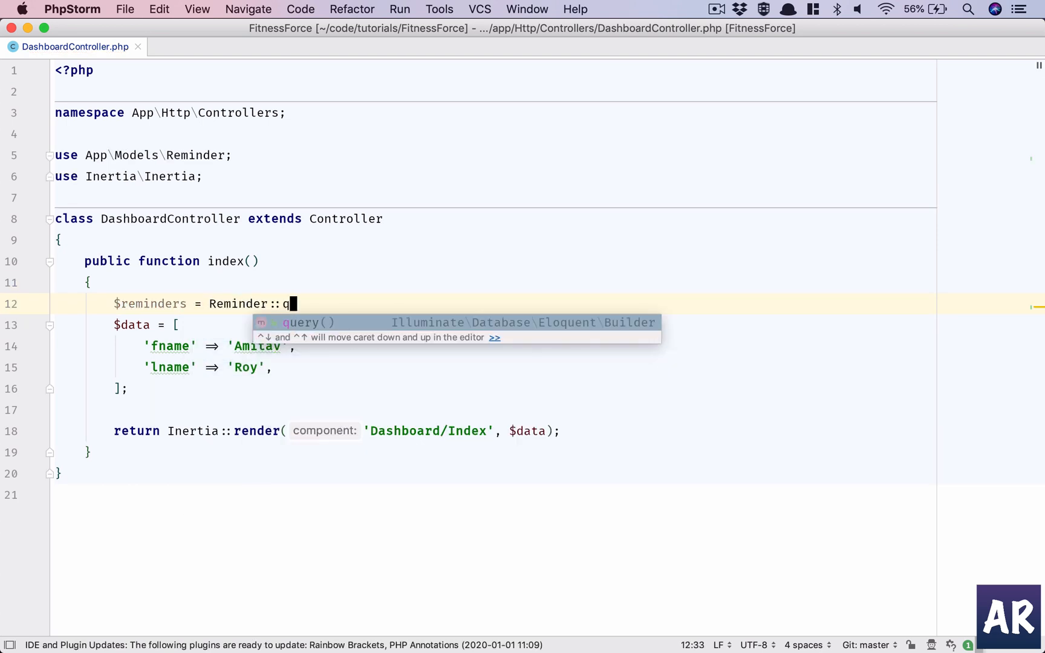
pyautogui.press('Return')
pyautogui.press('Return')
pyautogui.write('->wit')
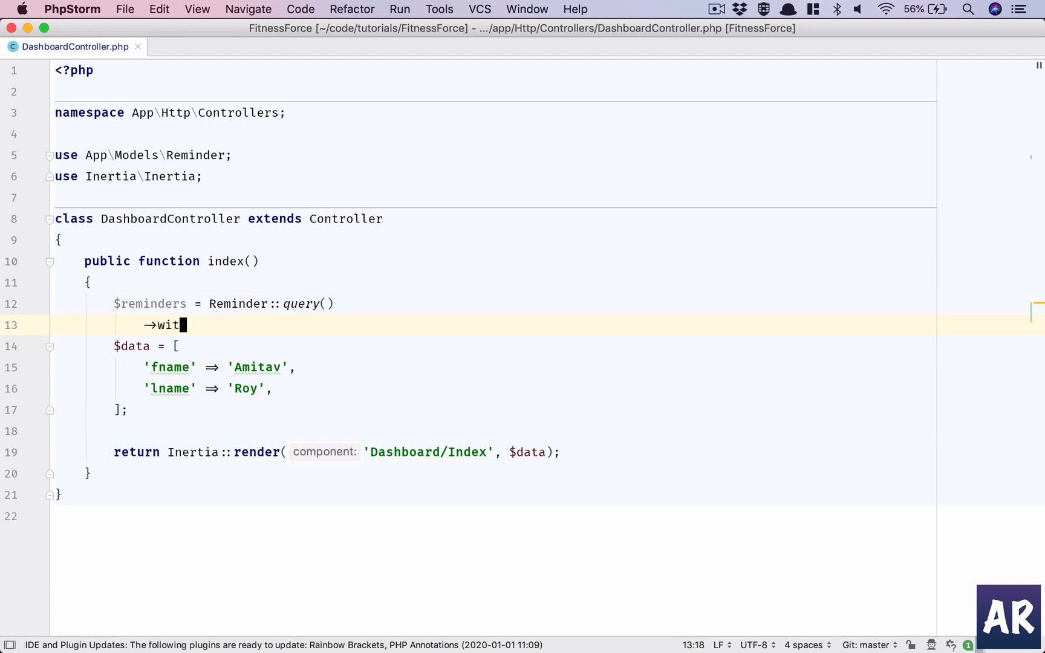
pyautogui.write('h')
pyautogui.press('Return')
pyautogui.write("['le")
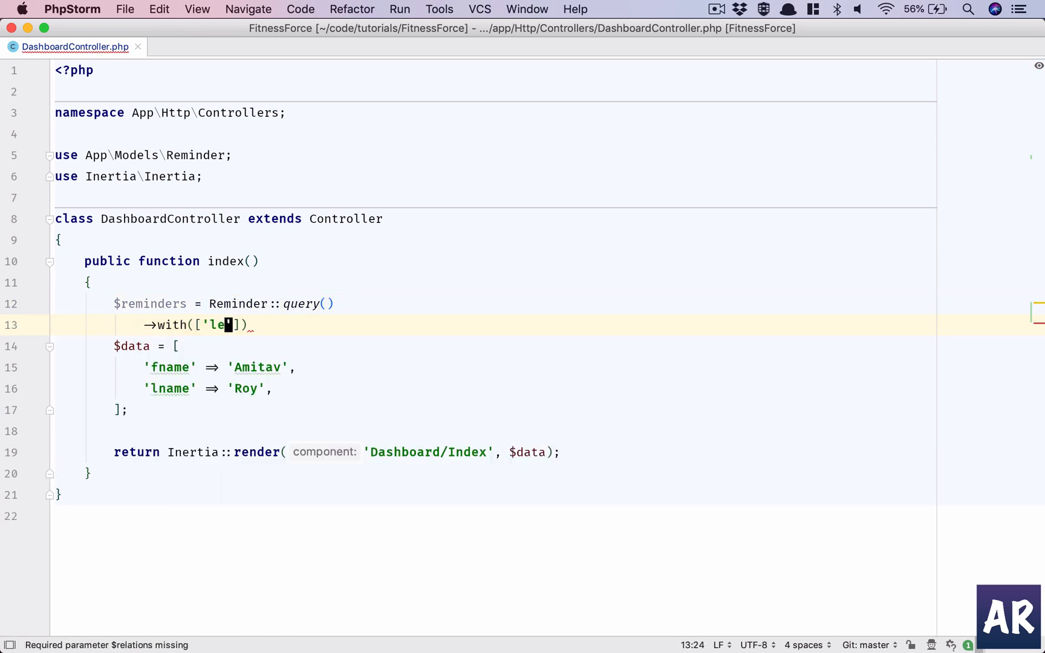
pyautogui.write("ads'])")
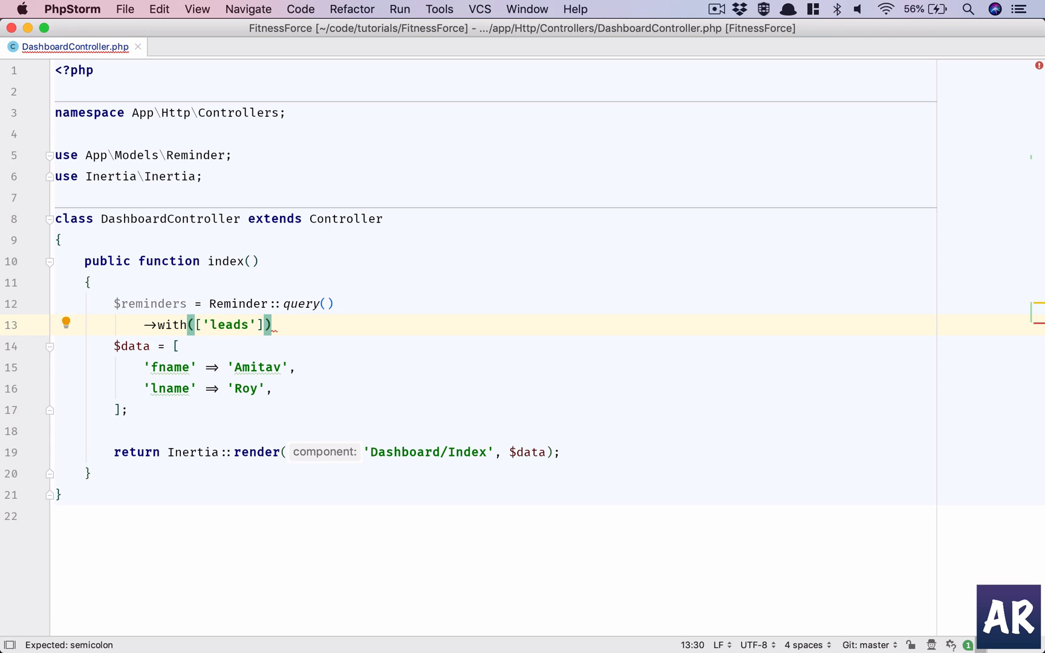
# Step: Chain with(['leads']), where reminders.reminder_date equals today's Y-m-d, and get()
pyautogui.press('Return')
pyautogui.write('->')
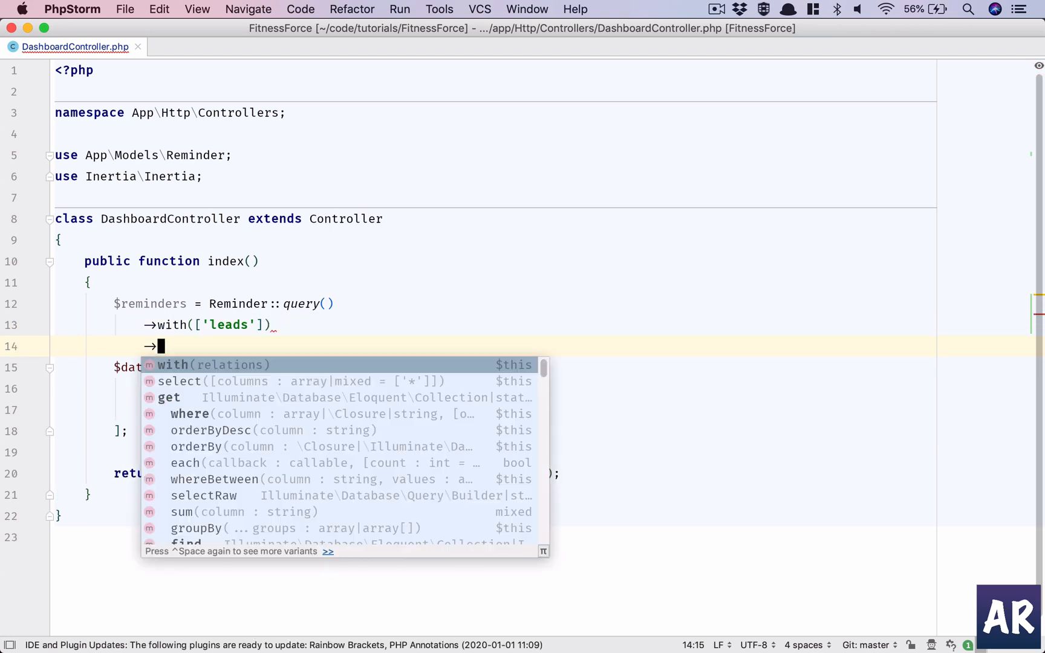
pyautogui.write('whr')
pyautogui.press('BackSpace')
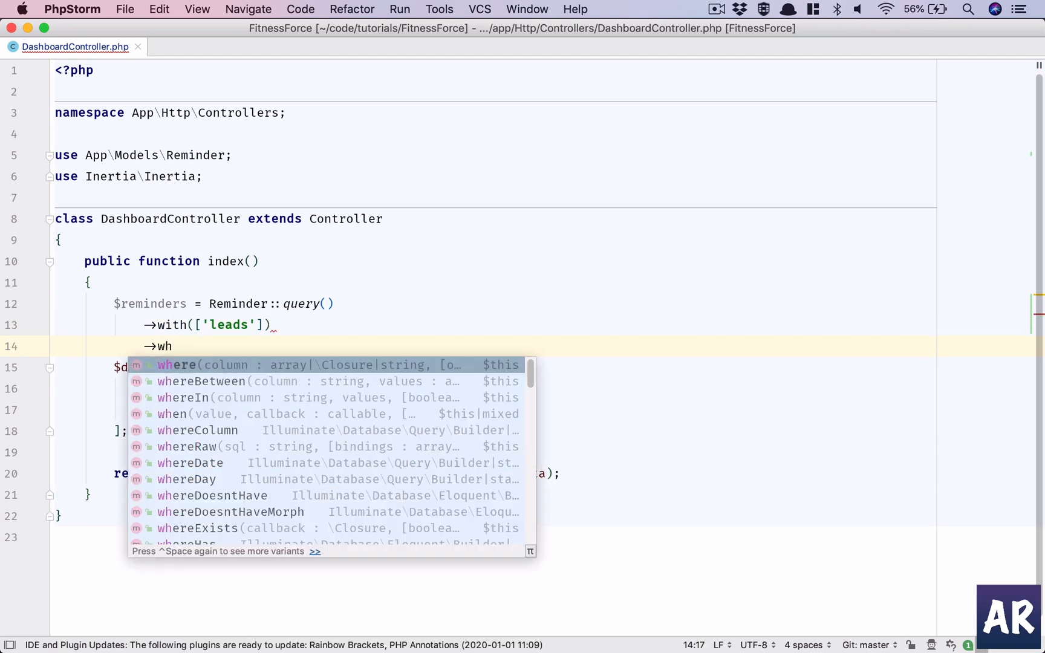
pyautogui.press('Return')
pyautogui.write("'remi")
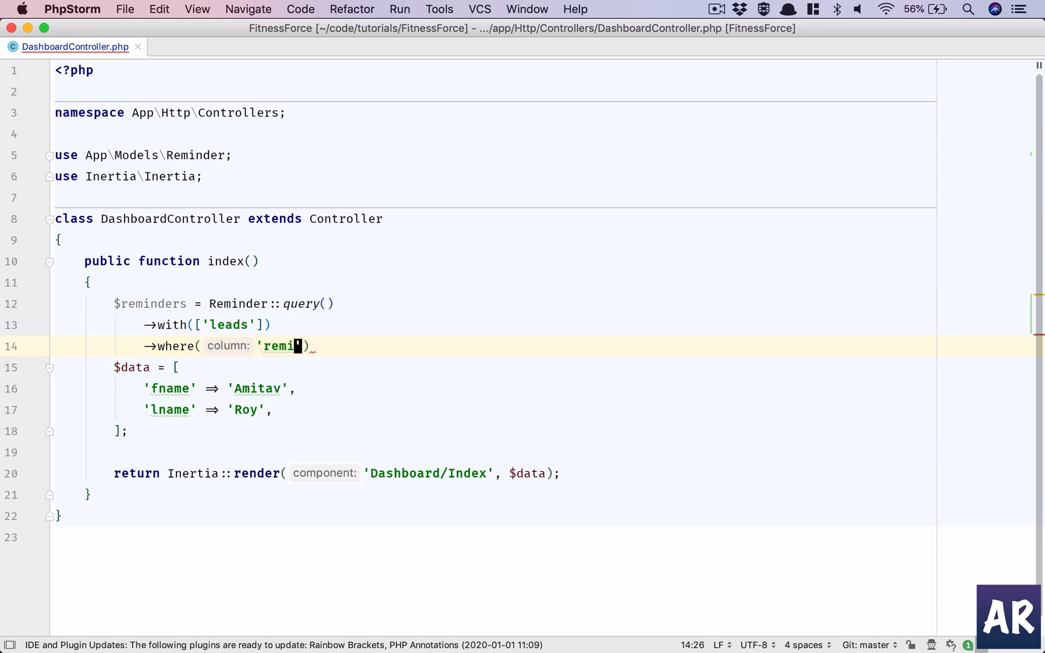
pyautogui.write('de')
pyautogui.press('BackSpace')
pyautogui.press('BackSpace')
pyautogui.write('nder')
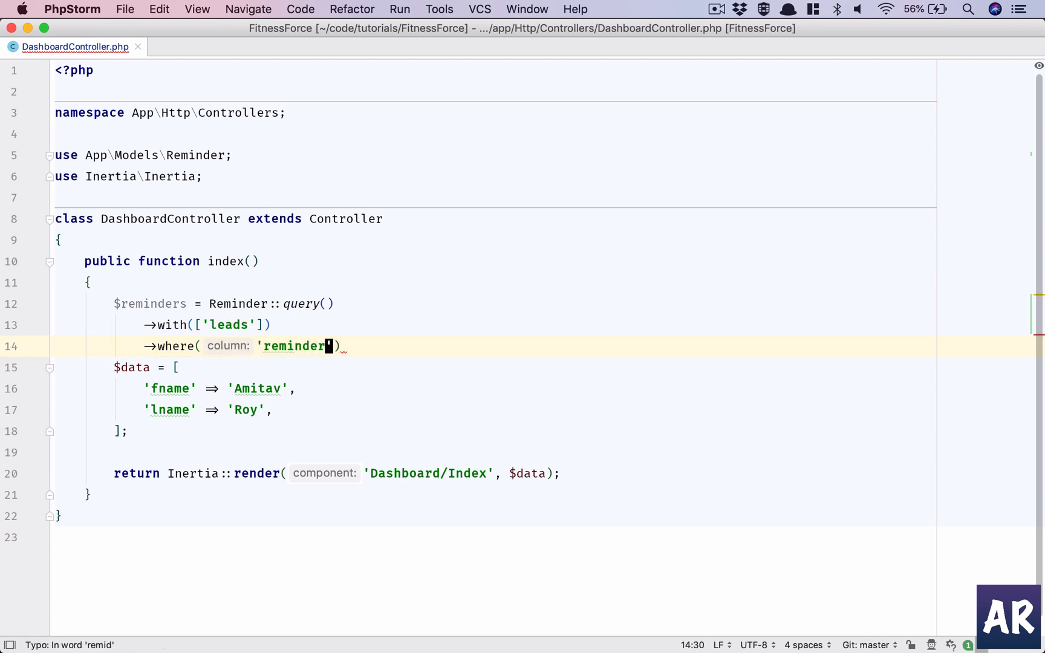
pyautogui.write('s.re')
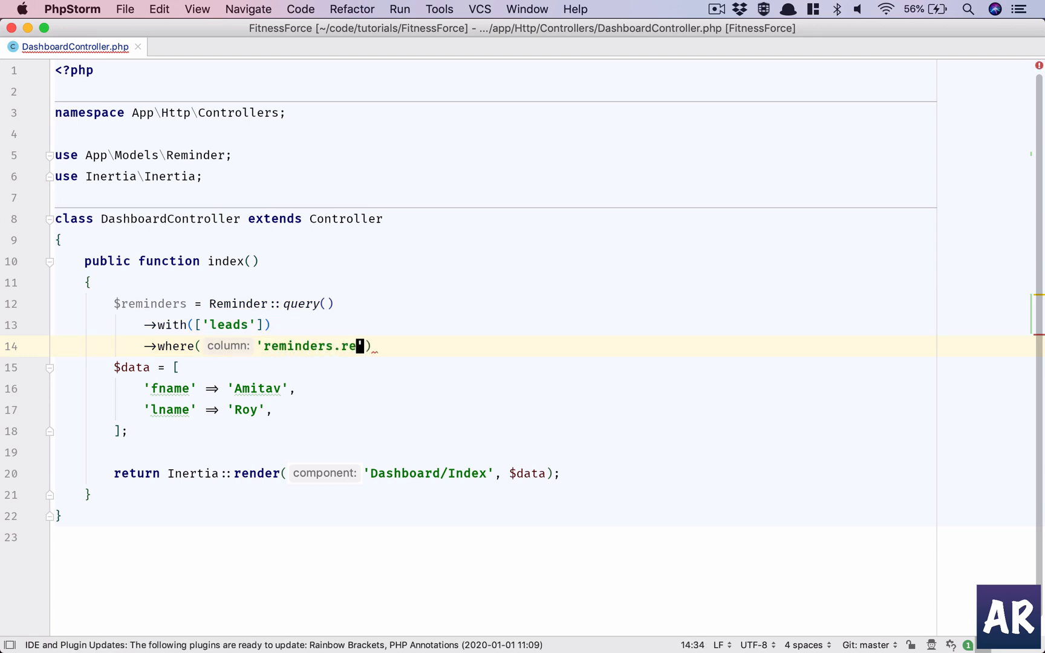
pyautogui.write('minder_date')
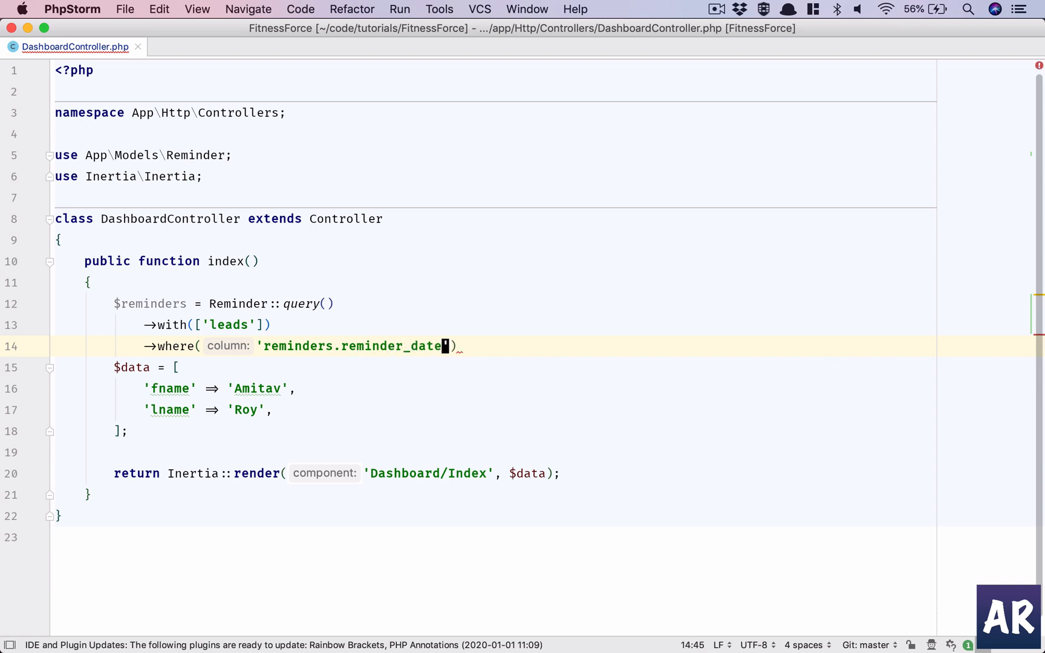
pyautogui.write("', now()-")
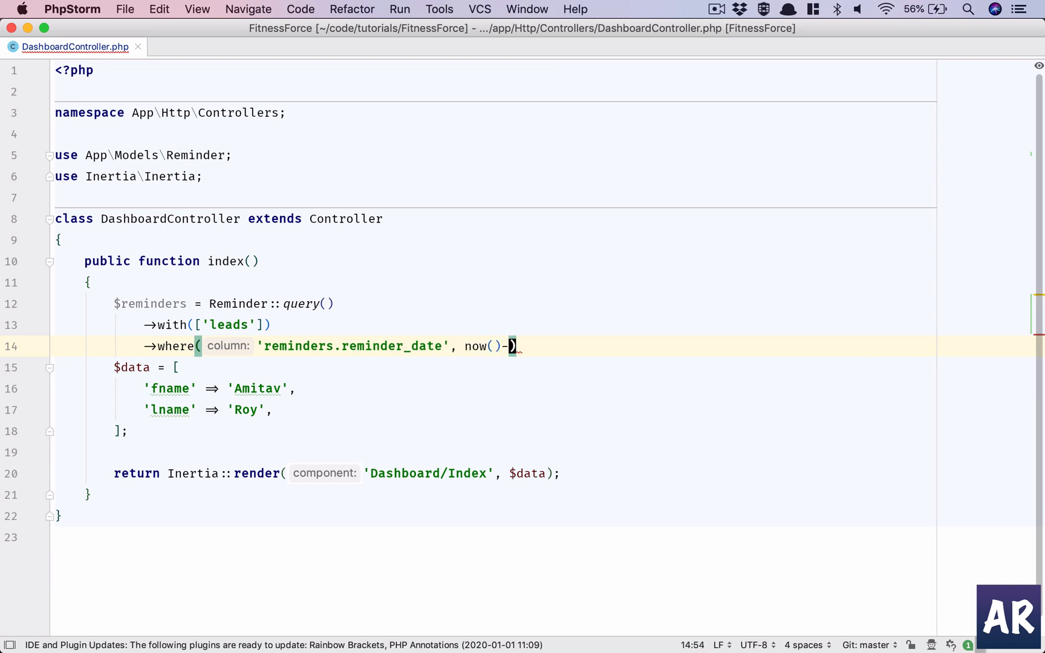
pyautogui.write('>form')
pyautogui.press('Return')
pyautogui.write("'")
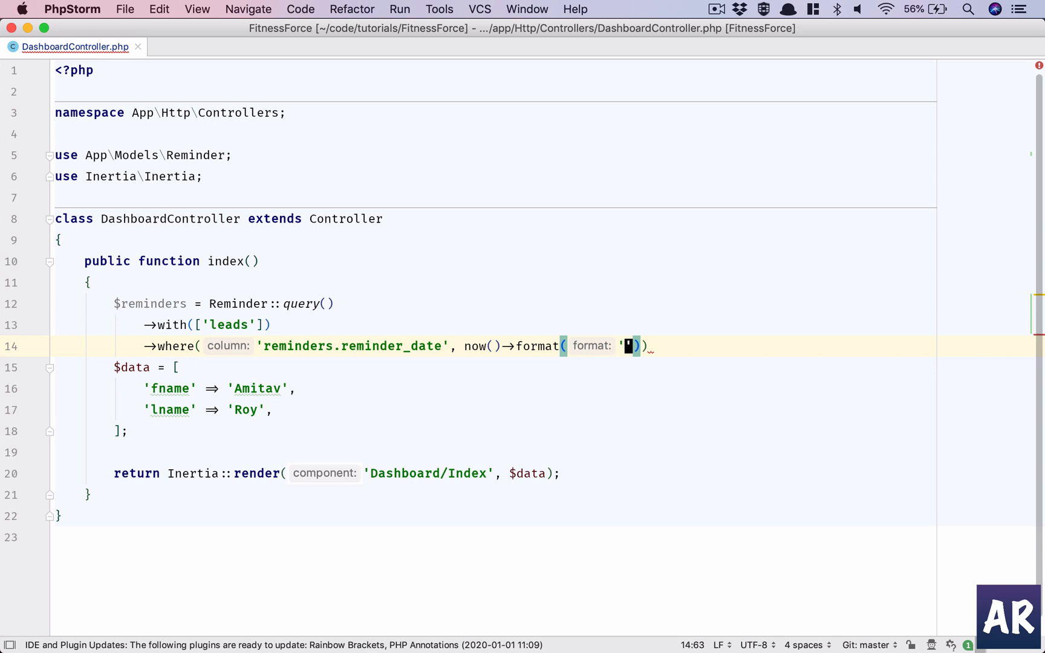
pyautogui.write('Y-m-')
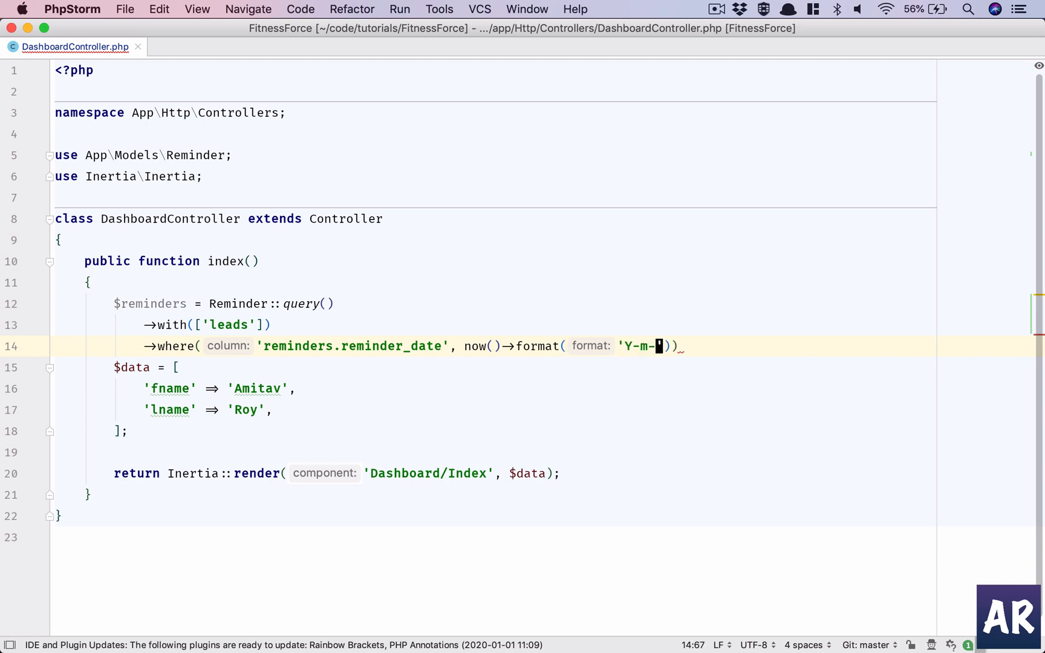
pyautogui.write('d')
pyautogui.press('End')
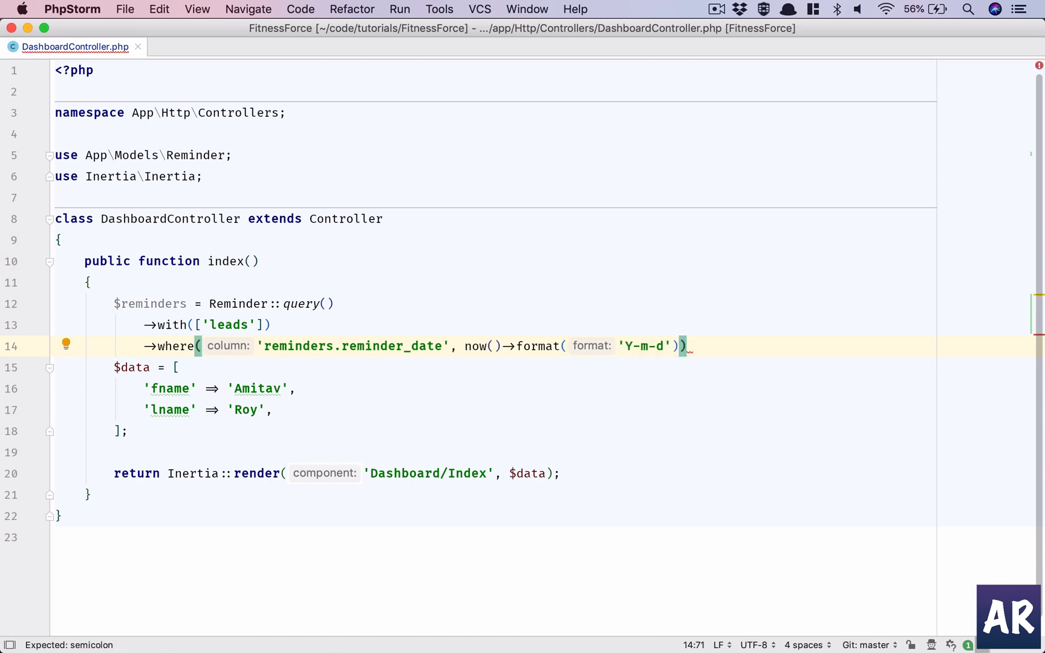
pyautogui.press('Return')
pyautogui.write('->get')
pyautogui.press('Return')
pyautogui.write(');')
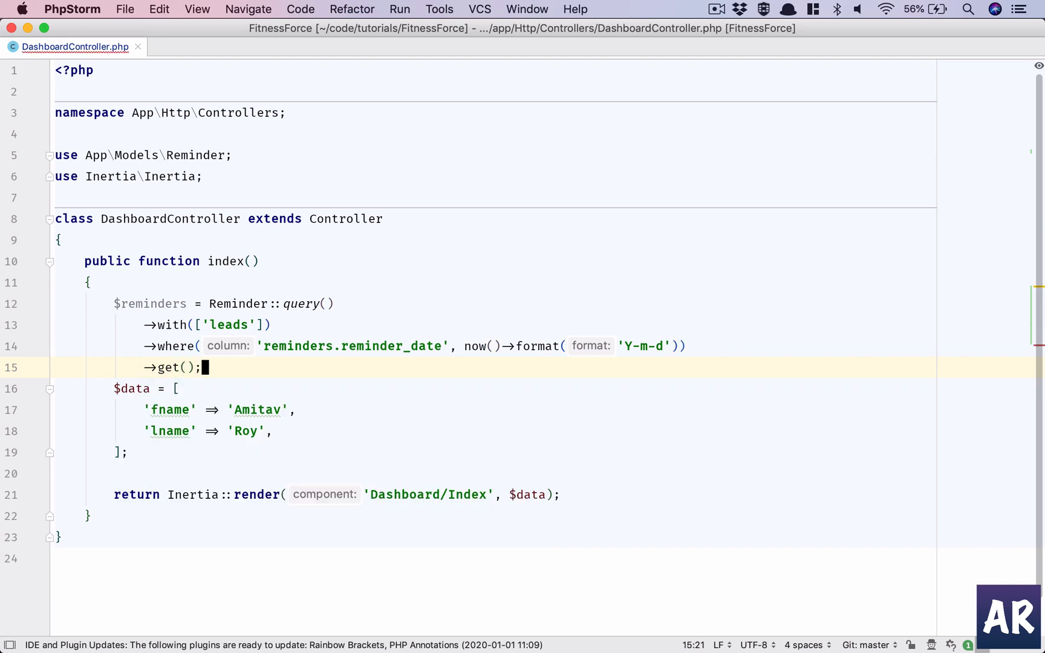
pyautogui.press('Up')
pyautogui.press('End')
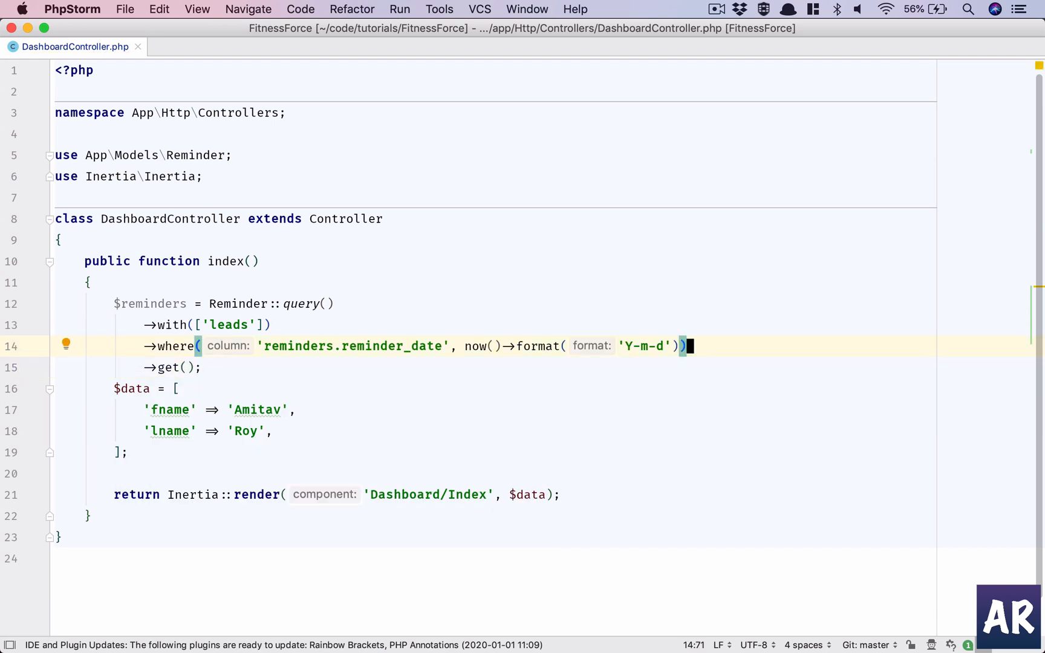
pyautogui.press('super+Tab')
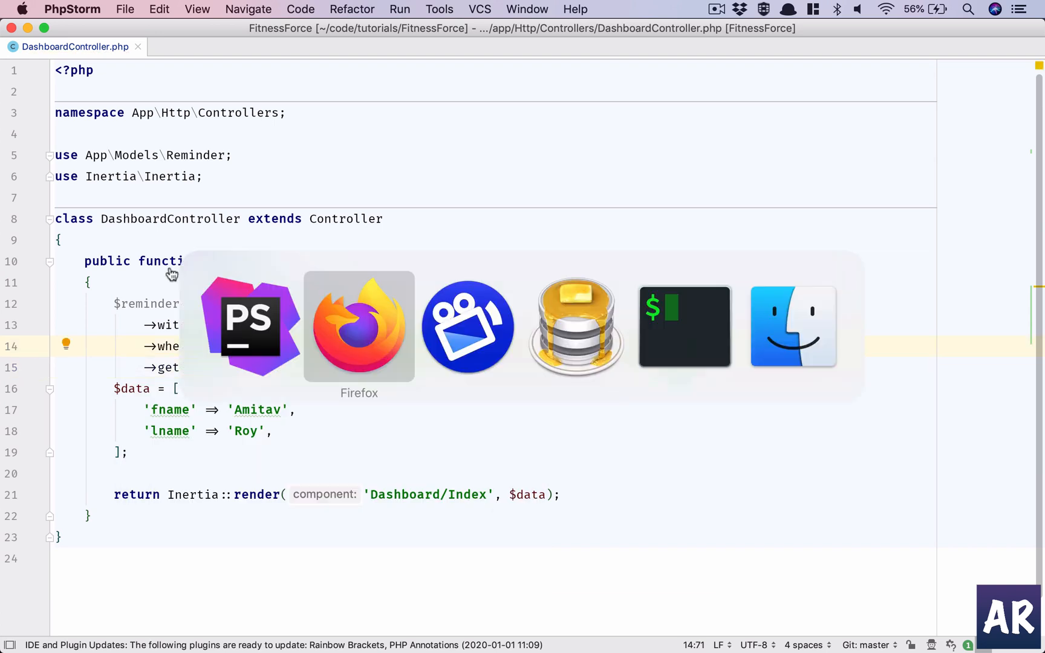
pyautogui.press('super+Tab')
pyautogui.press('super+Tab')
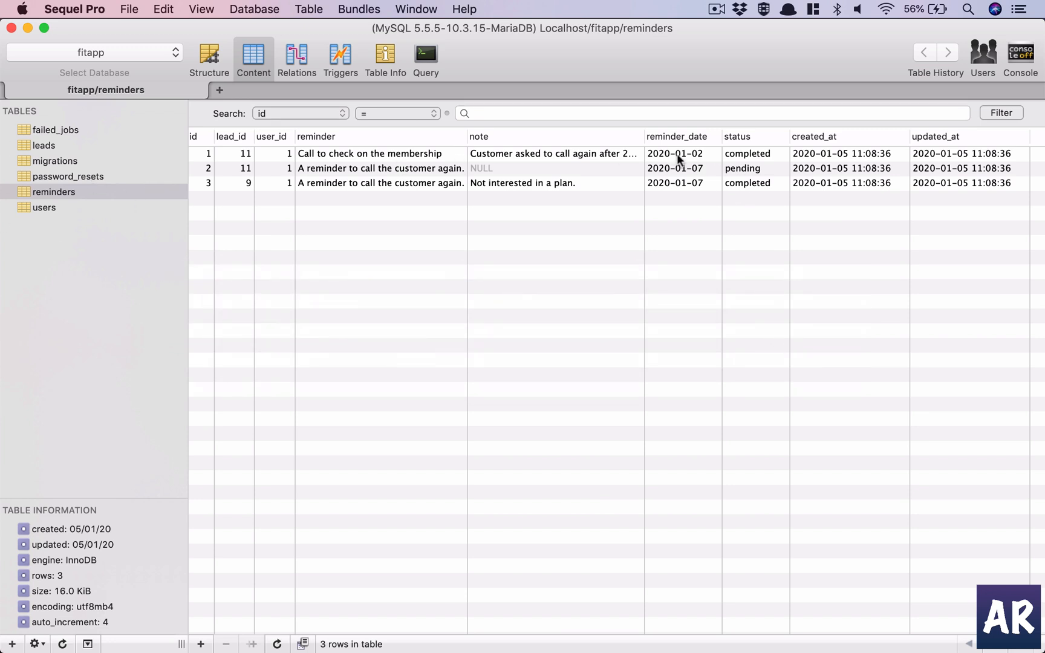
pyautogui.press('super+Tab')
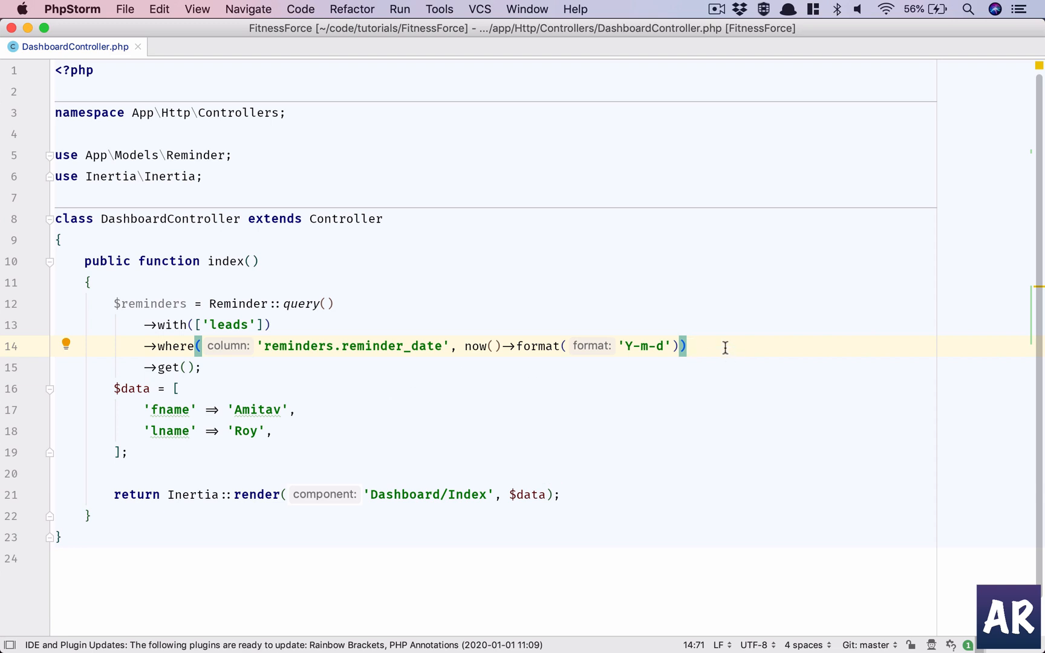
# Step: Add where user_id = Auth::user()->id and where status 'pending' to the reminders query
pyautogui.press('Return')
pyautogui.write('->wh')
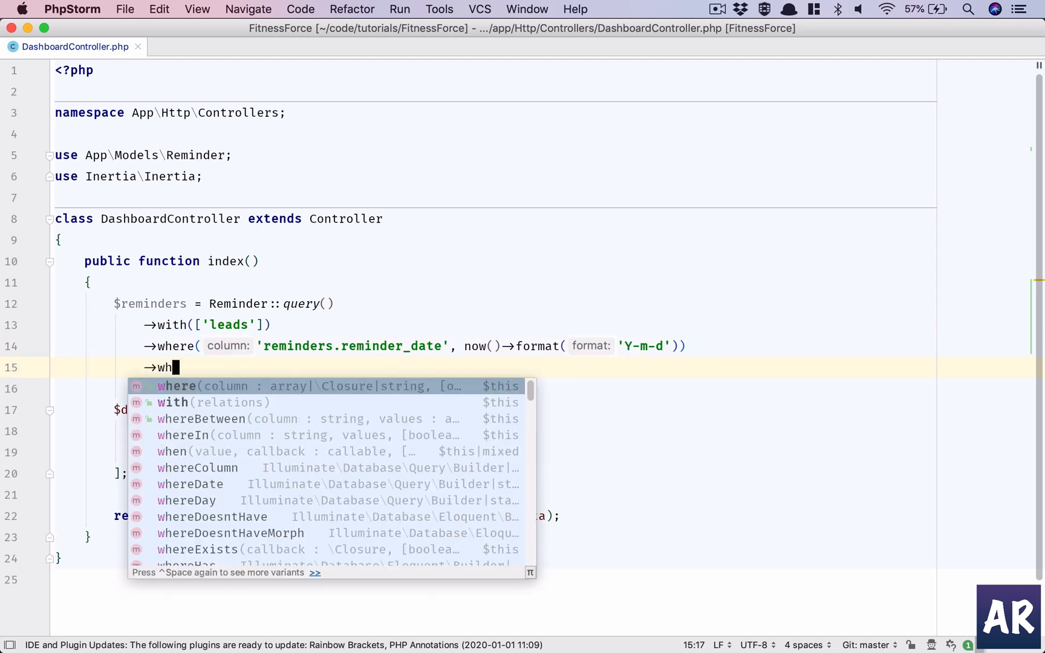
pyautogui.press('Return')
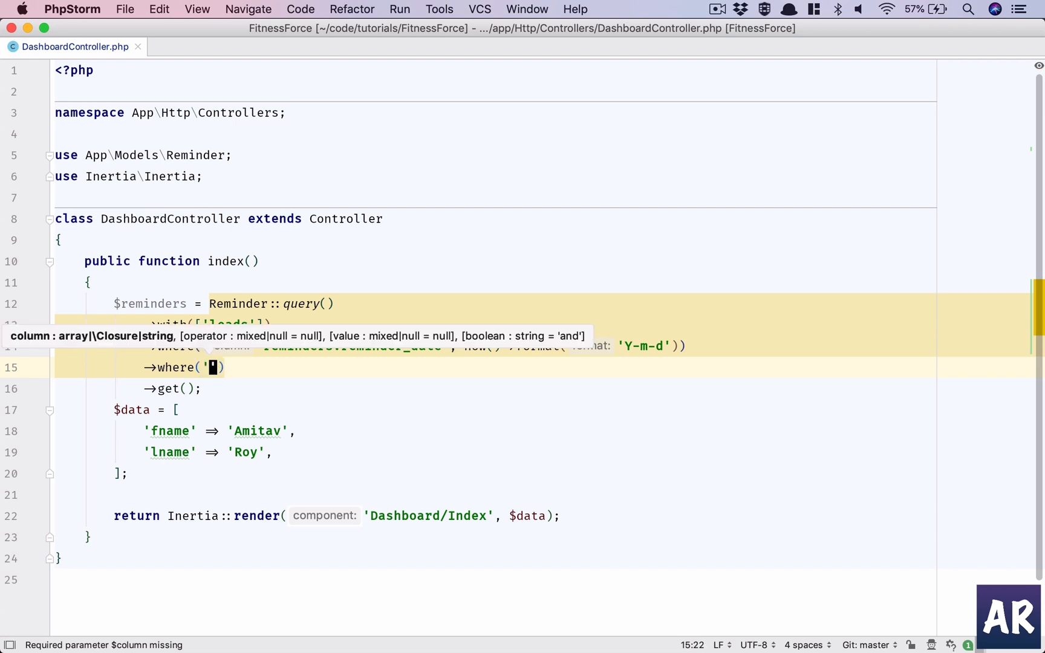
pyautogui.write("'reminders")
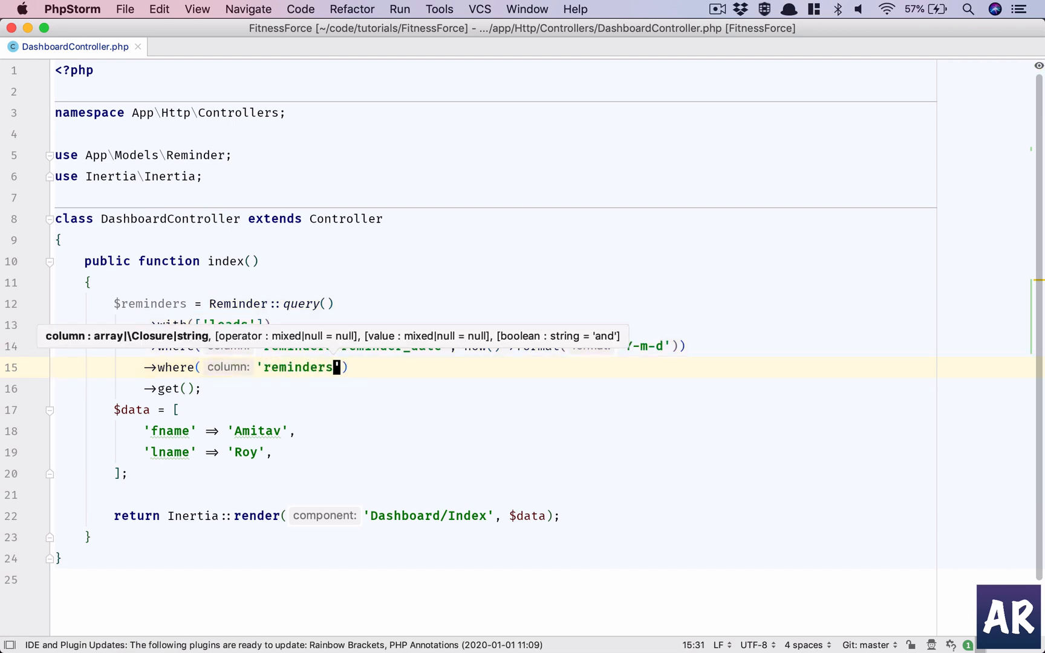
pyautogui.write('.user_id')
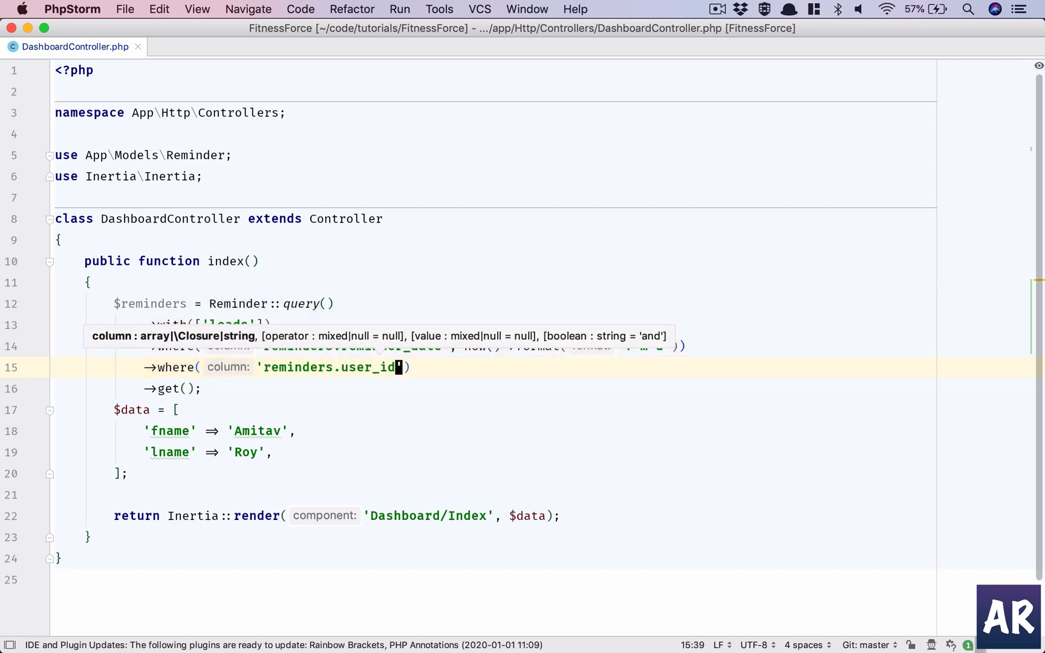
pyautogui.write("', ")
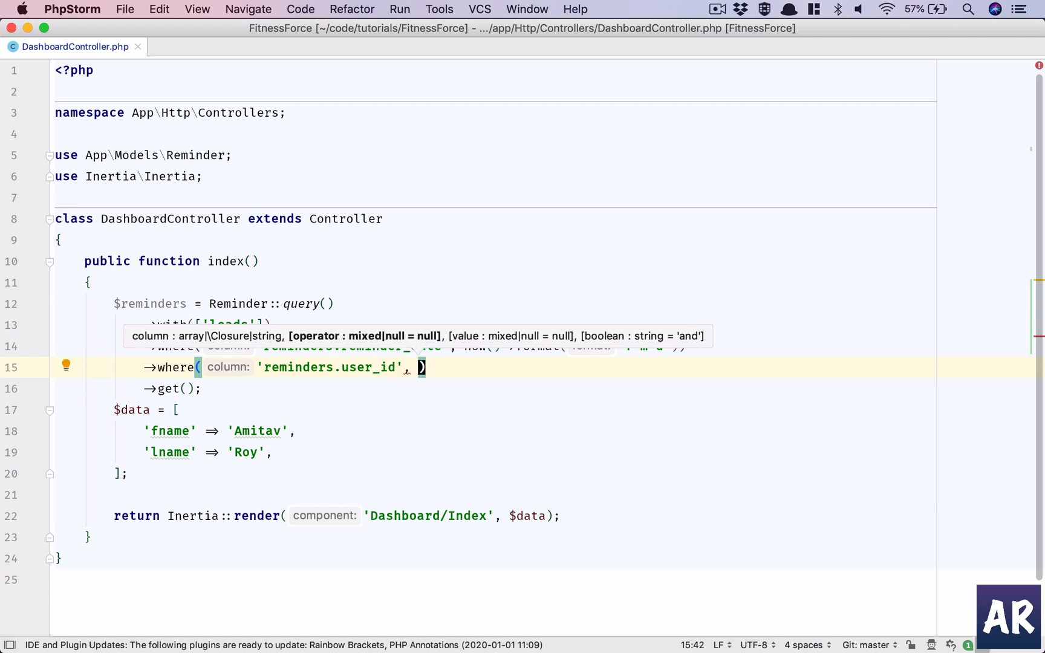
pyautogui.write('Auth')
pyautogui.press('Return')
pyautogui.write('::')
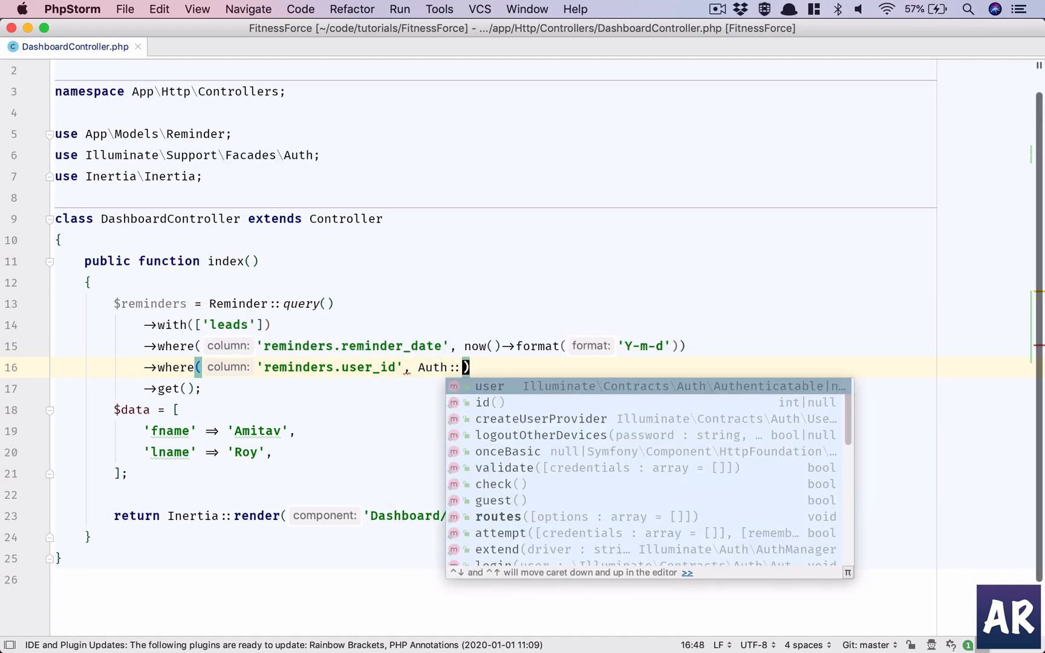
pyautogui.write('use')
pyautogui.press('Return')
pyautogui.write('->')
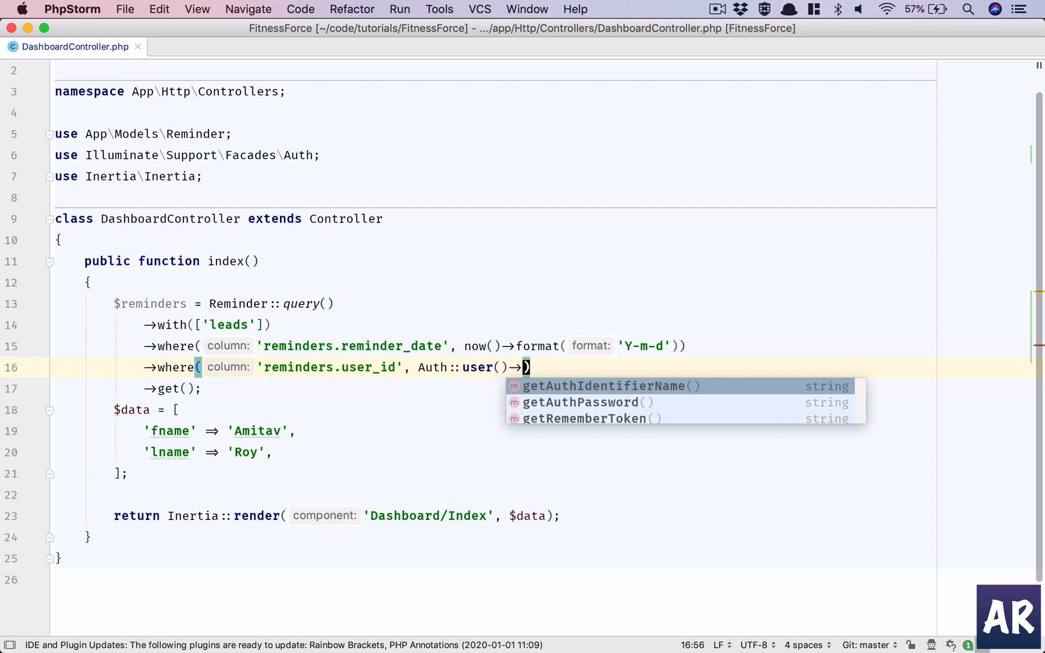
pyautogui.write('id)')
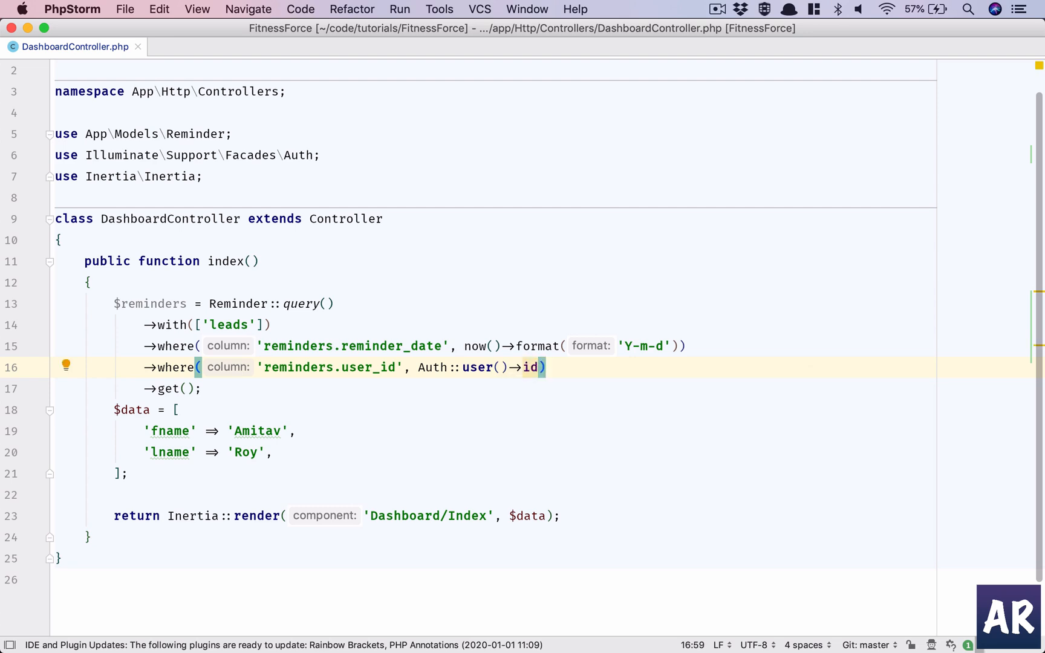
pyautogui.press('Return')
pyautogui.write('->')
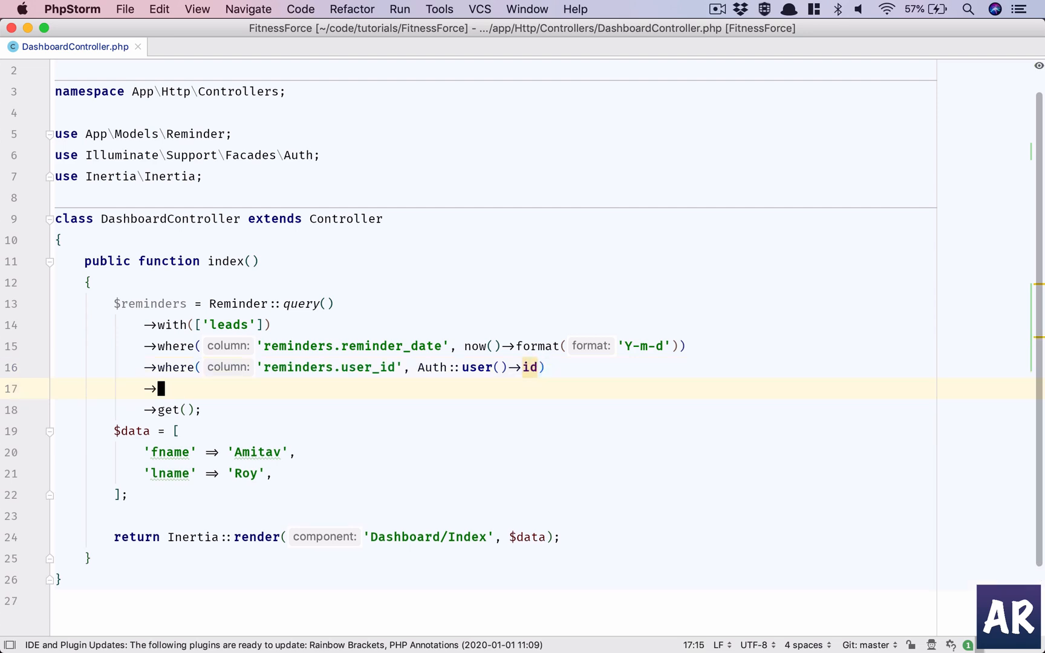
pyautogui.write('w')
pyautogui.press('Return')
pyautogui.write("'")
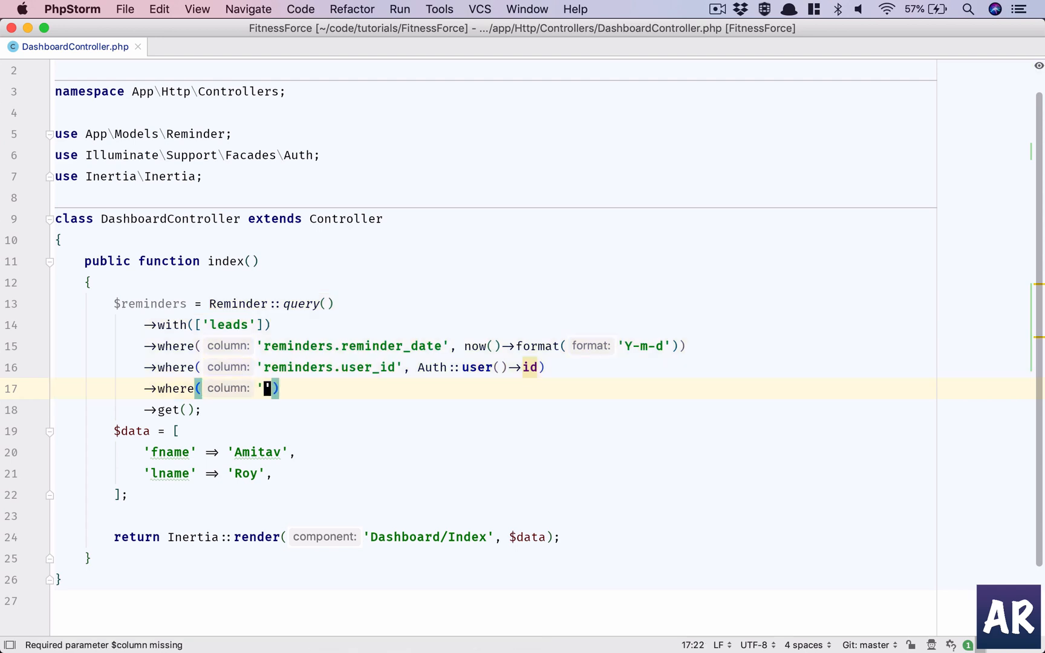
pyautogui.write('reminder.stat')
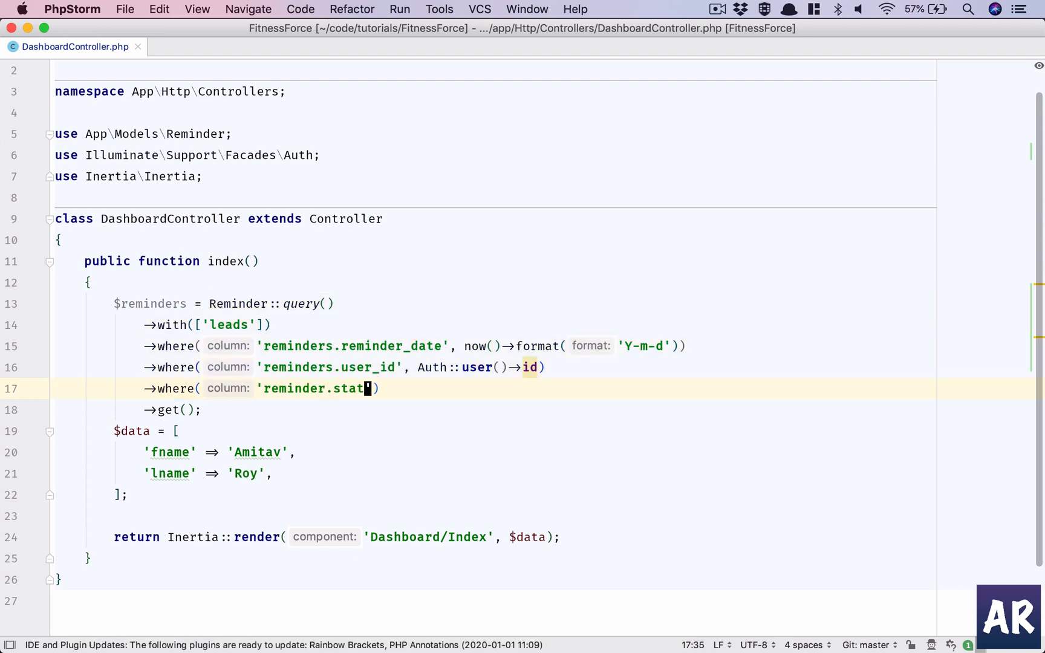
pyautogui.write("us', '")
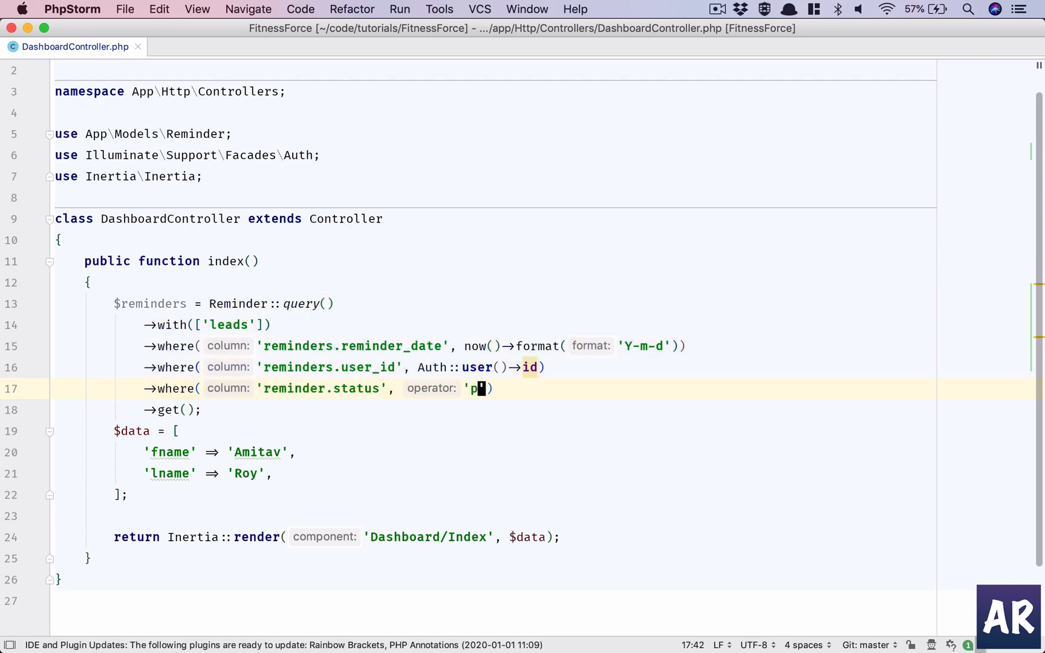
pyautogui.write("pending')")
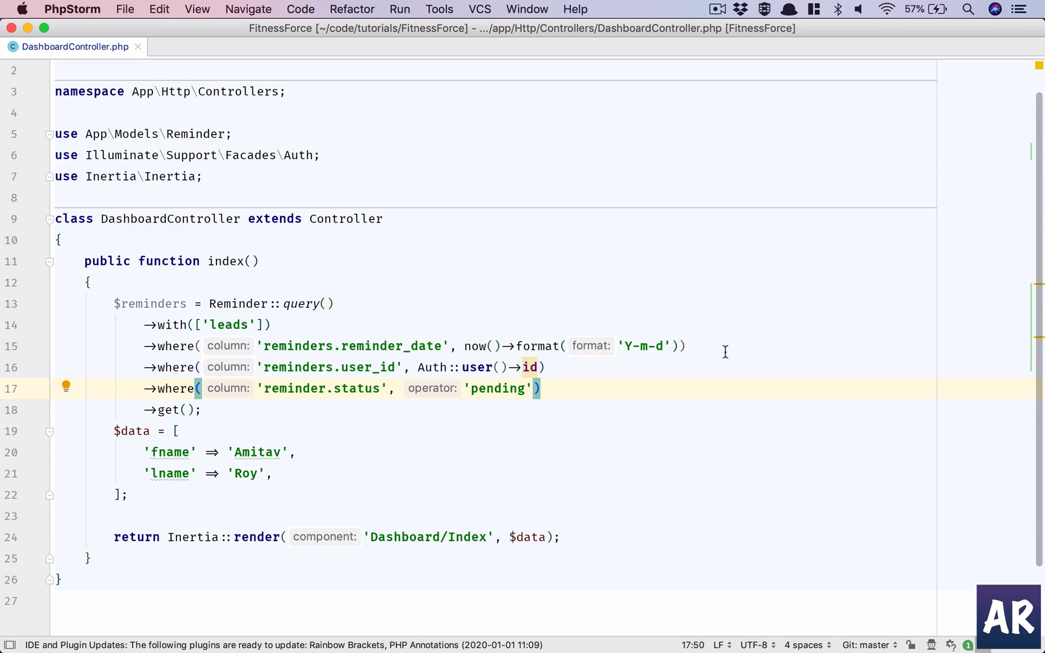
# Step: Pass 'reminders' => $reminders into the dashboard view's $data array
pyautogui.press('Down')
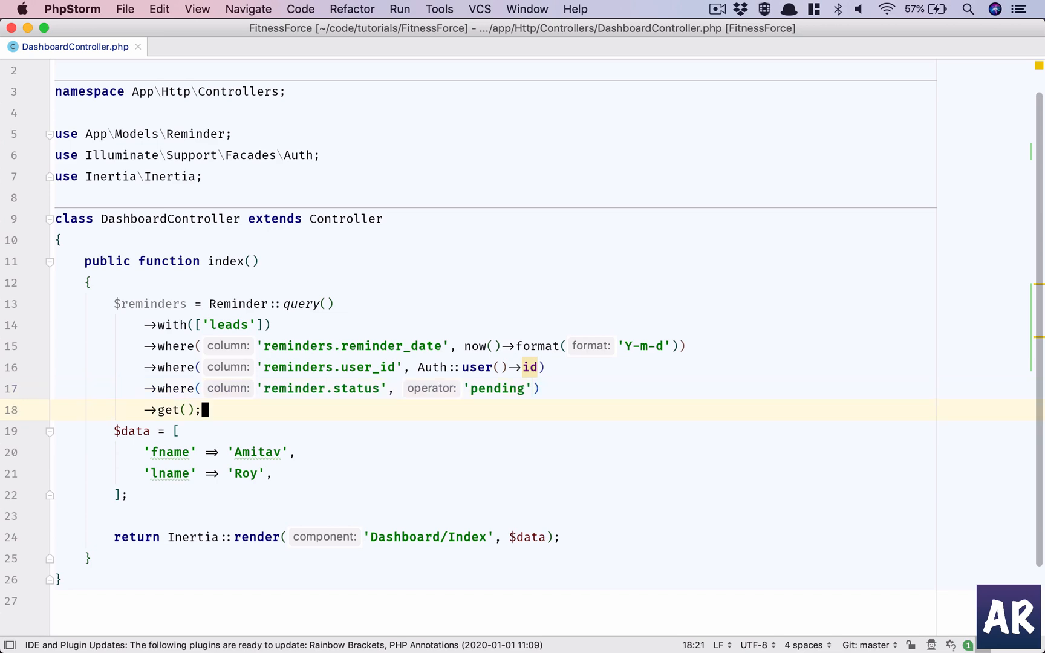
pyautogui.press('Return')
pyautogui.press('Up')
pyautogui.press('Up')
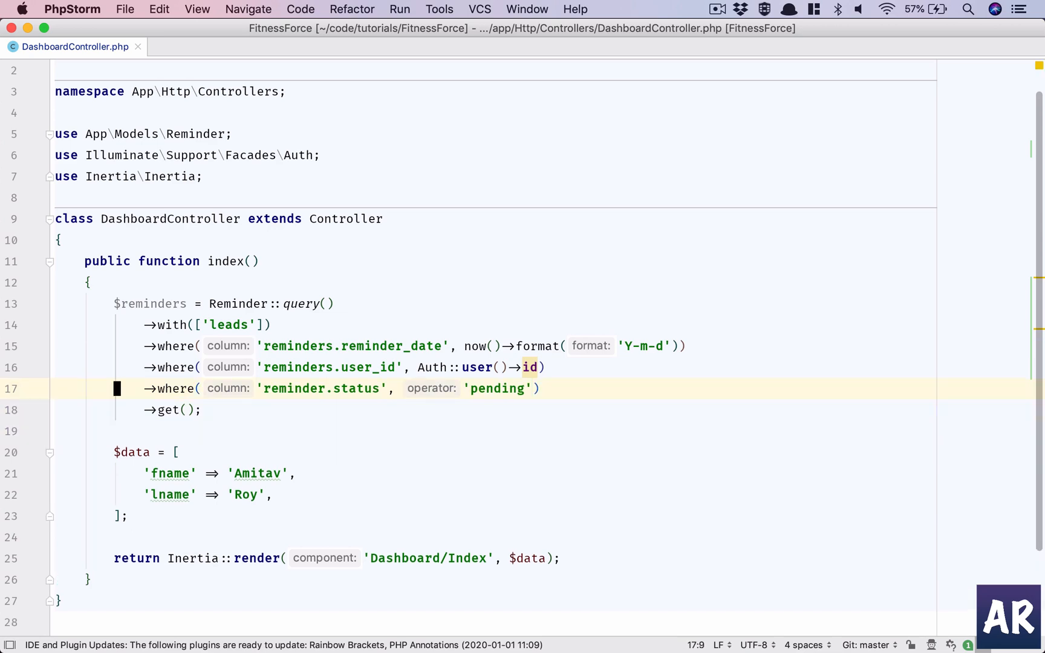
pyautogui.press('Up')
pyautogui.press('Up')
pyautogui.press('Up')
pyautogui.press('Up')
pyautogui.hotkey('alt', 'shift', 'Right')
pyautogui.press('Down')
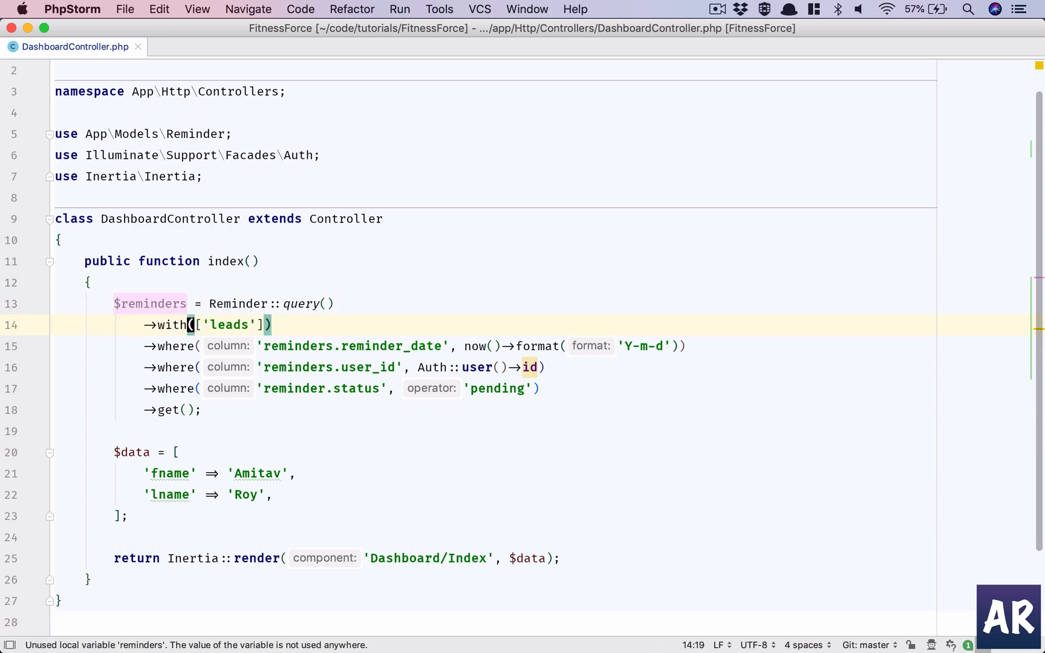
pyautogui.press('Down')
pyautogui.press('Down')
pyautogui.press('Down')
pyautogui.press('Down')
pyautogui.press('Down')
pyautogui.press('Down')
pyautogui.press('Down')
pyautogui.press('End')
pyautogui.press('Return')
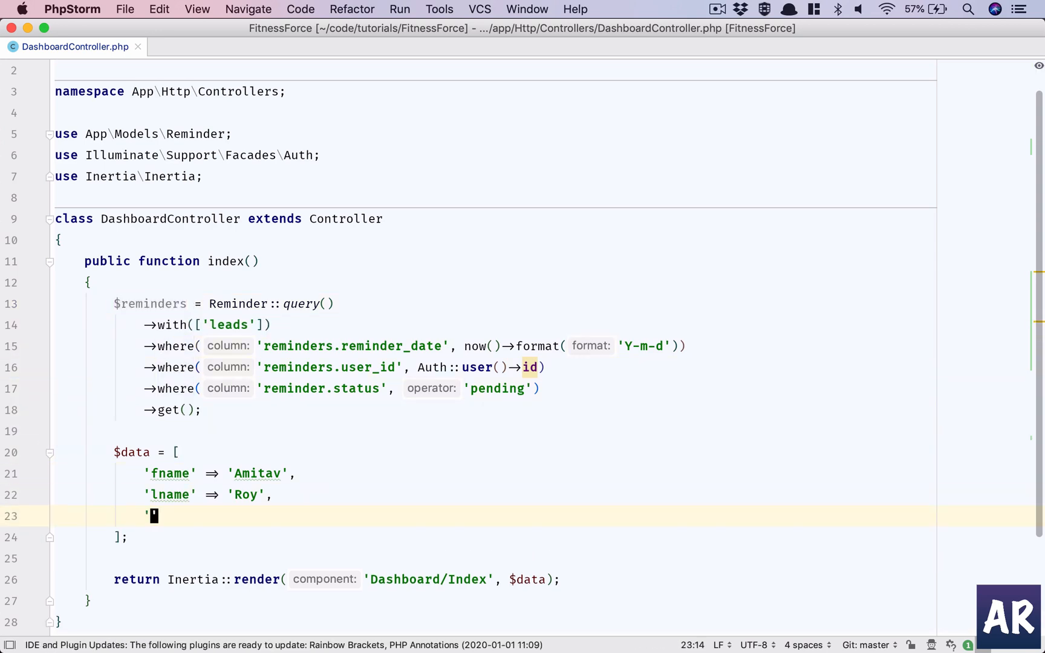
pyautogui.write("'reminders' => ")
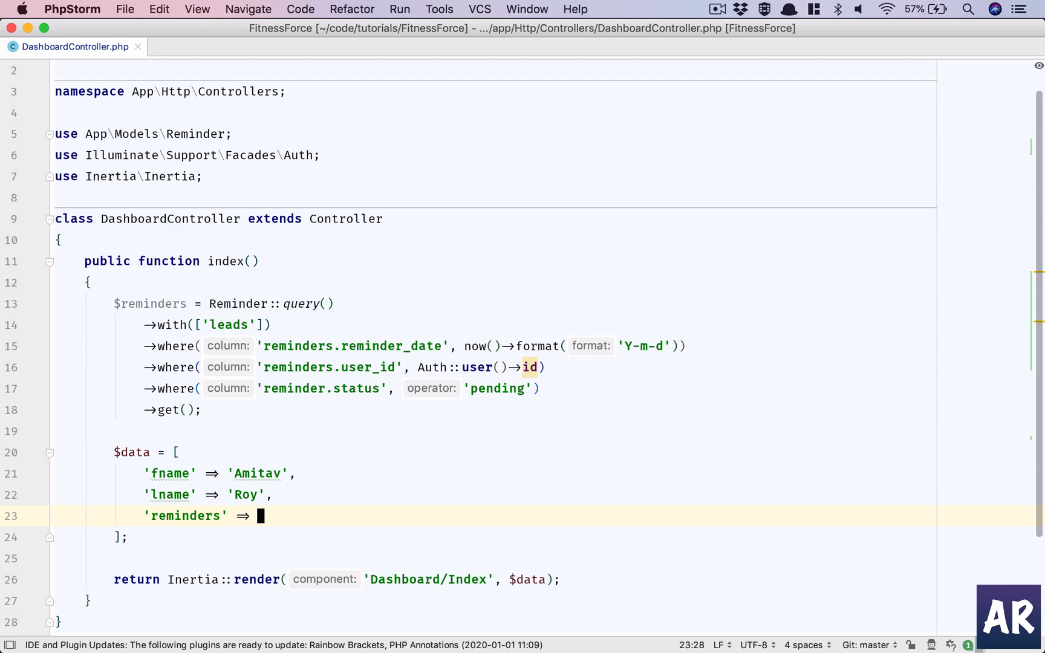
pyautogui.write('$reminders')
pyautogui.scroll(-5, 774, 330)
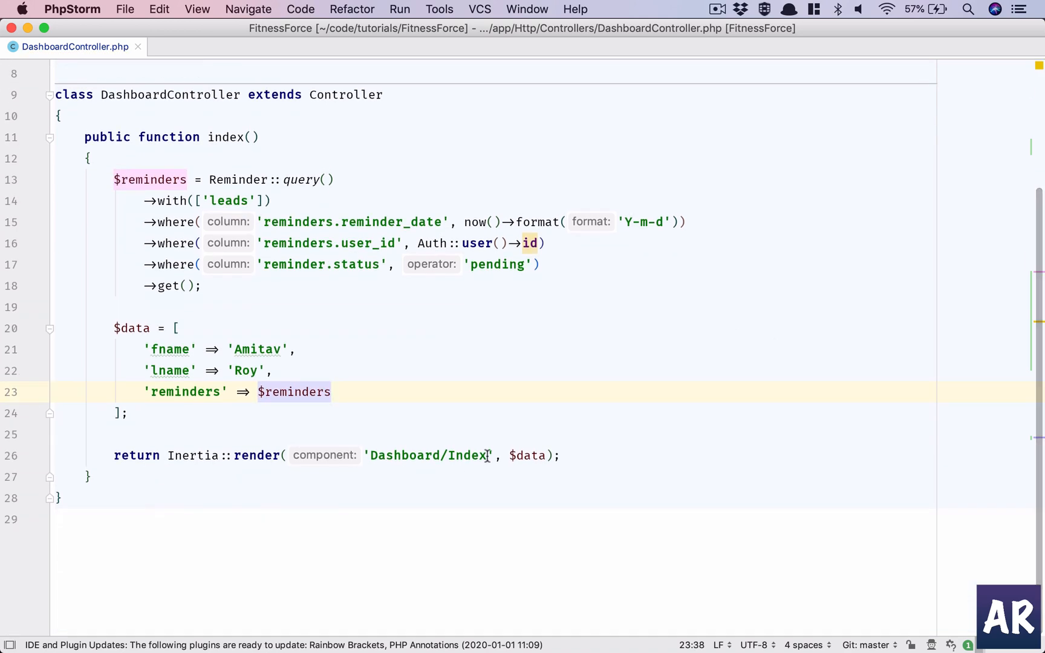
pyautogui.click(533, 456)
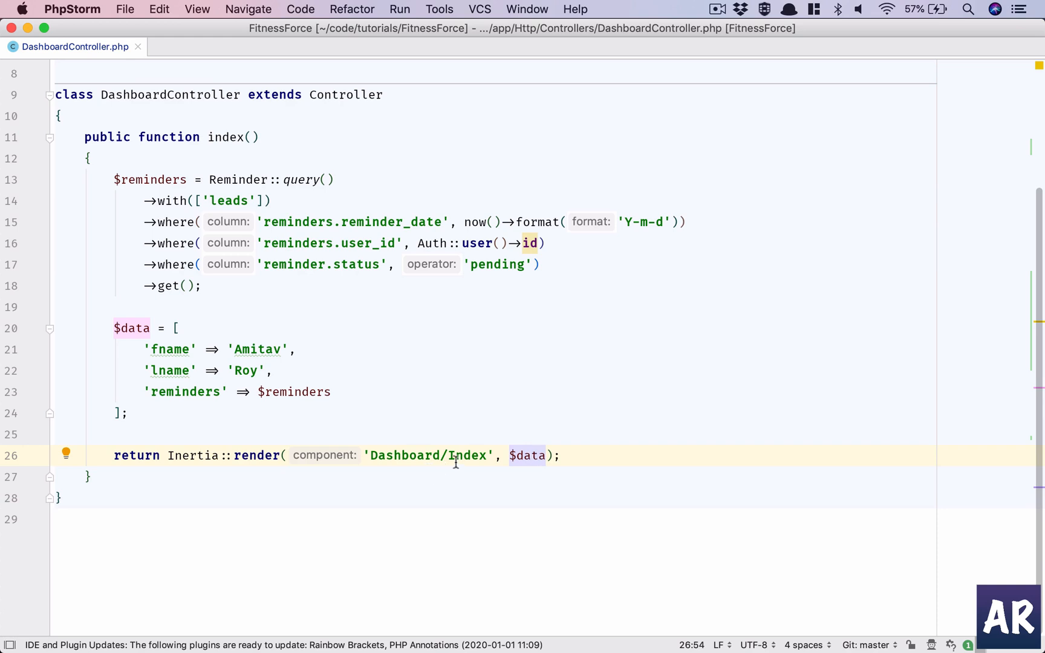
# Step: Locate the Dashboard Index.vue page through project file search
pyautogui.press('super+shift+o')
pyautogui.write('Index')
pyautogui.press('Return')
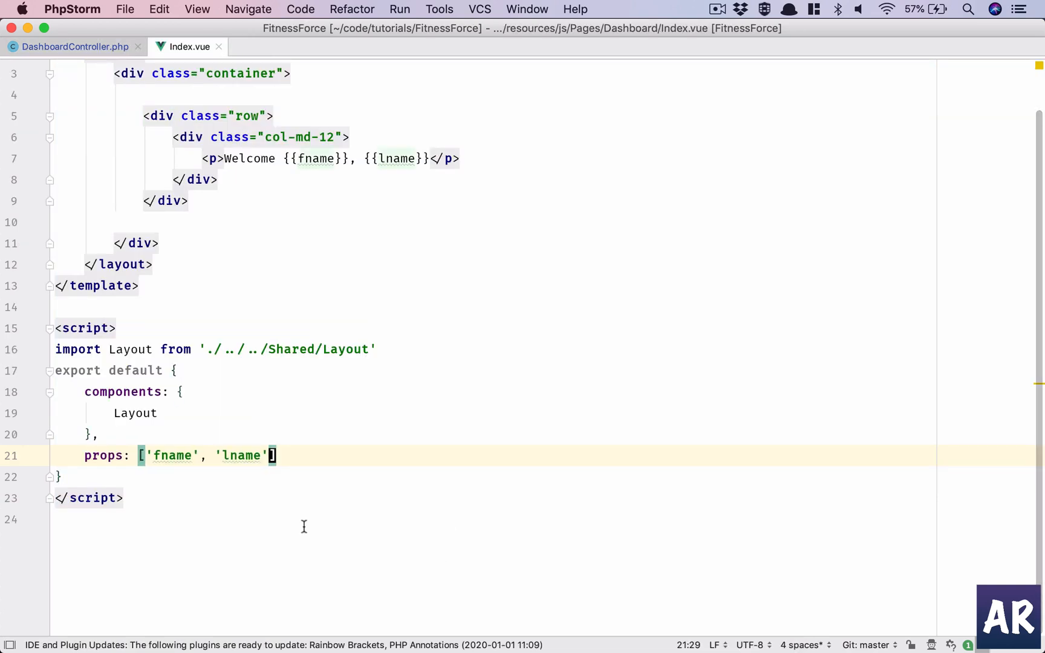
pyautogui.write(", '")
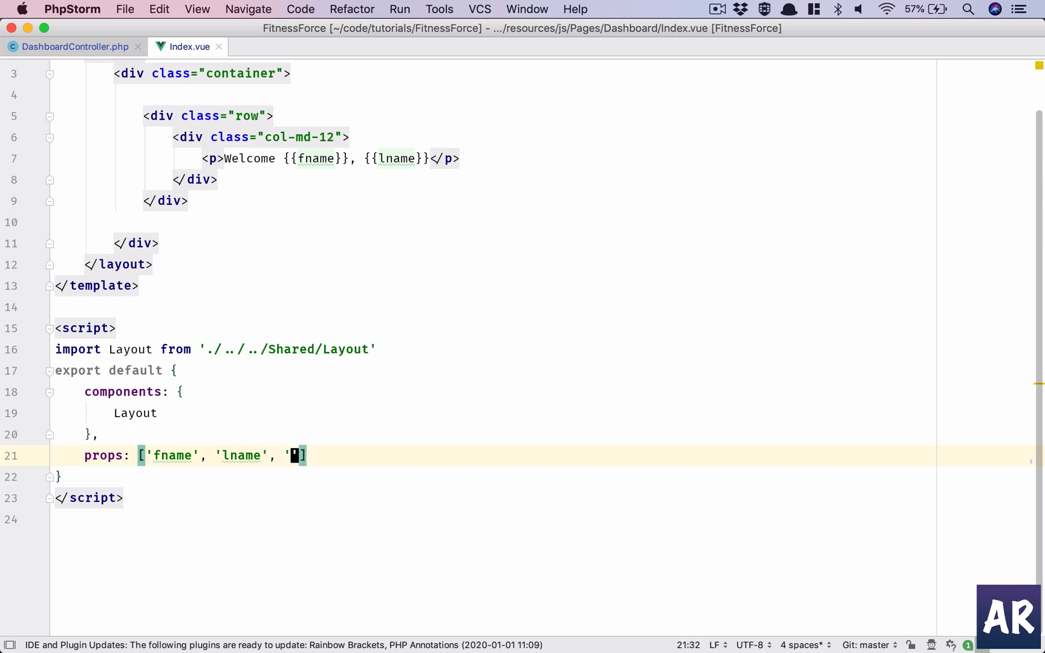
pyautogui.write('reminders')
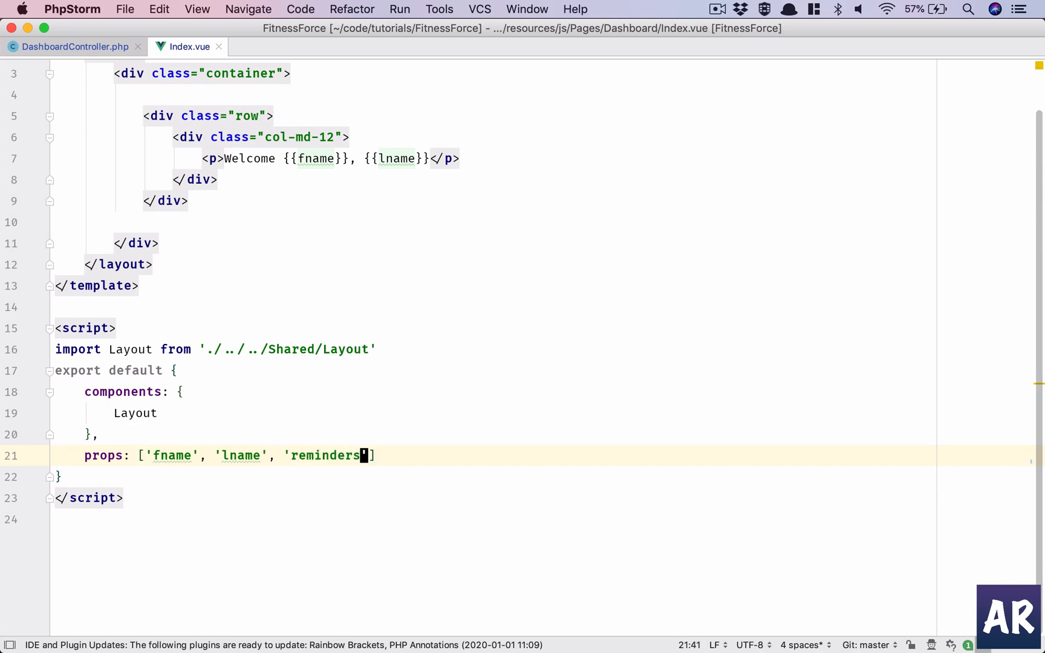
# Step: Append 'reminders' to Index.vue's props and check the dashboard in Firefox
pyautogui.press('End')
pyautogui.press('super+Tab')
pyautogui.press('super+Tab')
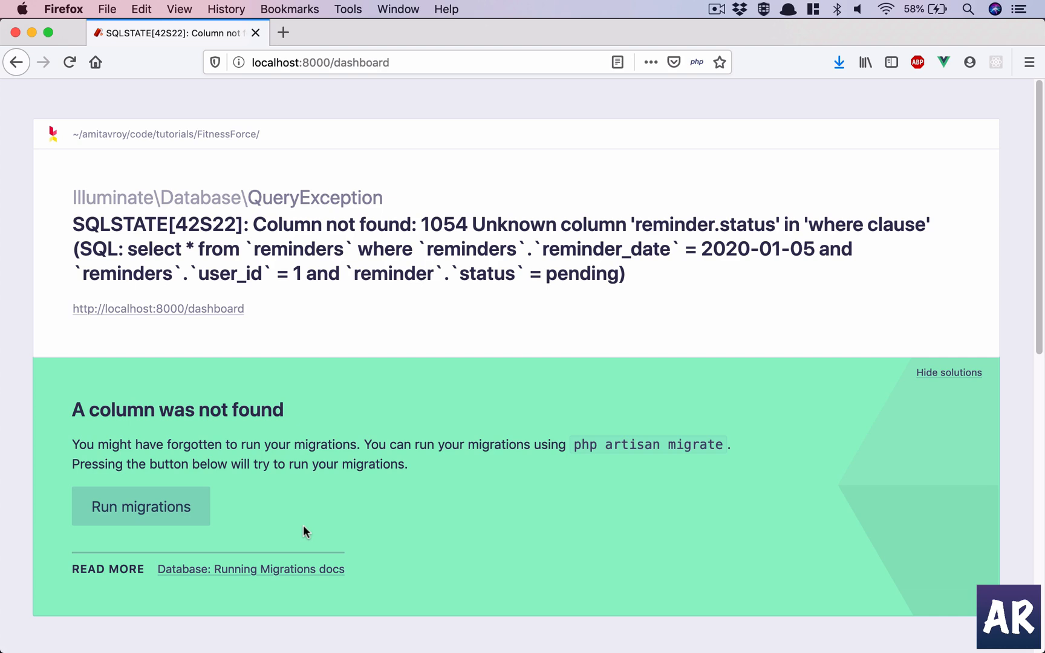
# Step: Correct the pending filter column from 'reminder.status' to 'reminders.status'
pyautogui.press('cmd+Tab')
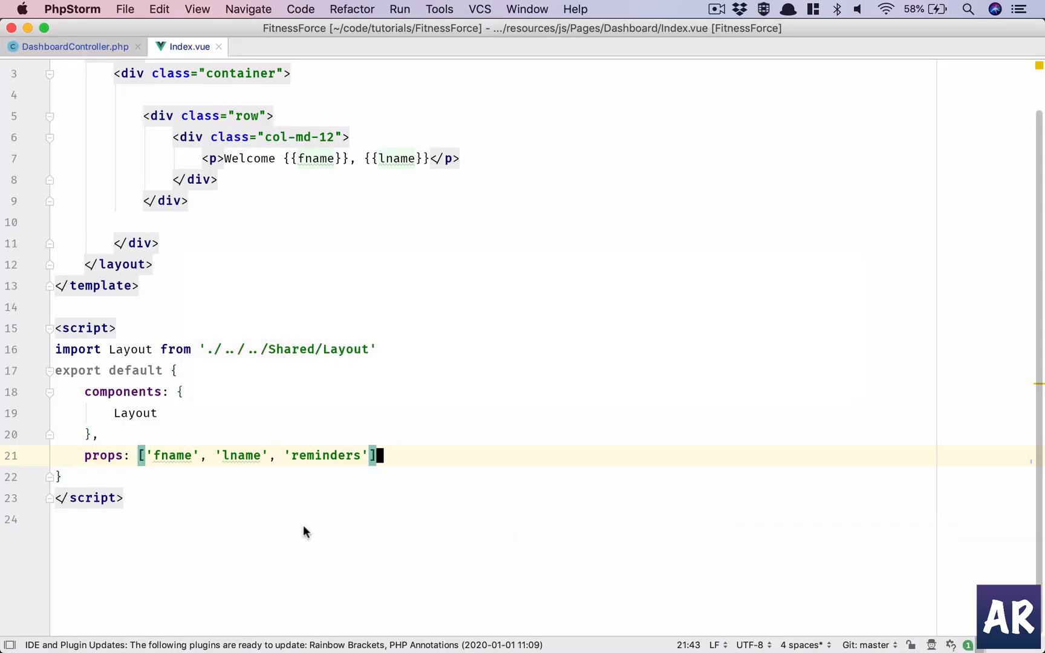
pyautogui.hotkey('ctrl', 'Tab')
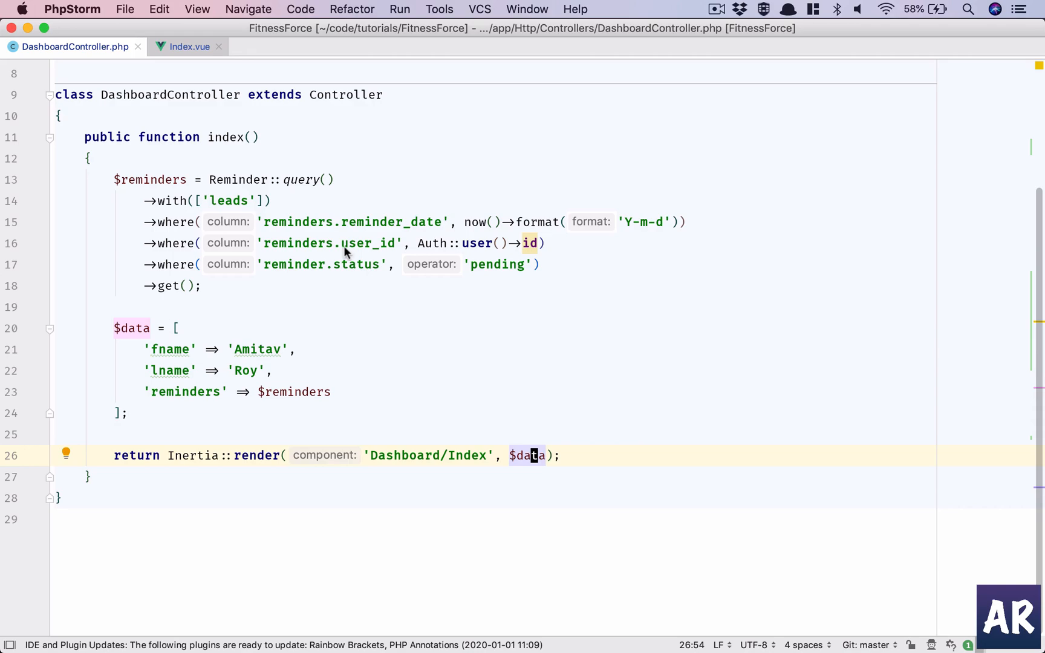
pyautogui.click(326, 265)
pyautogui.write('.')
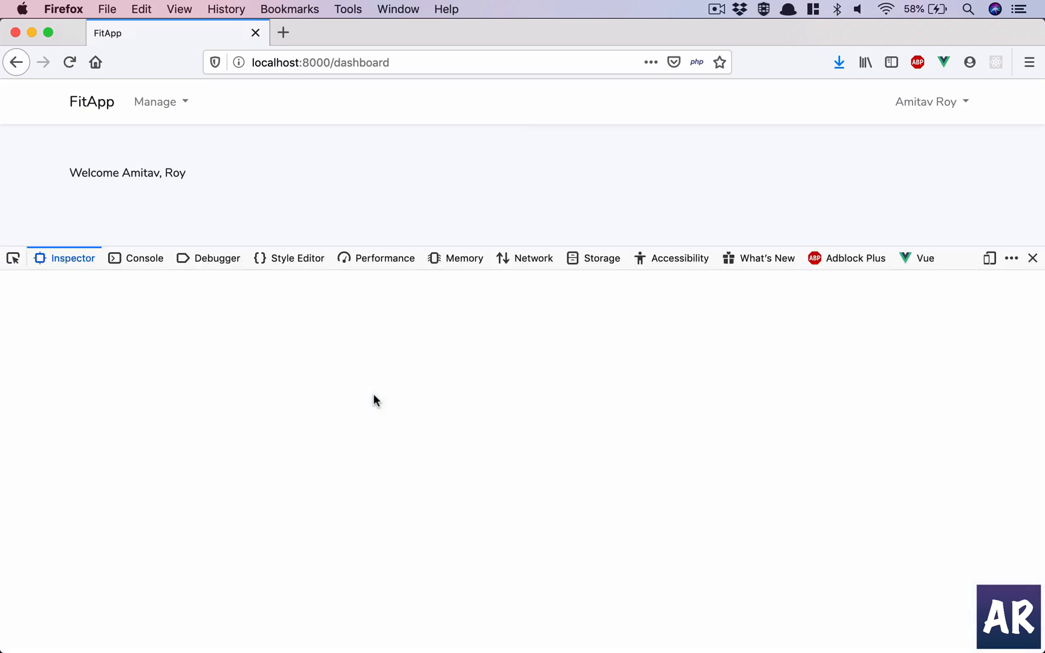
# Step: Inspect the Inertia Index component's props (fname, lname, empty reminders) in Vue DevTools
pyautogui.click(925, 258)
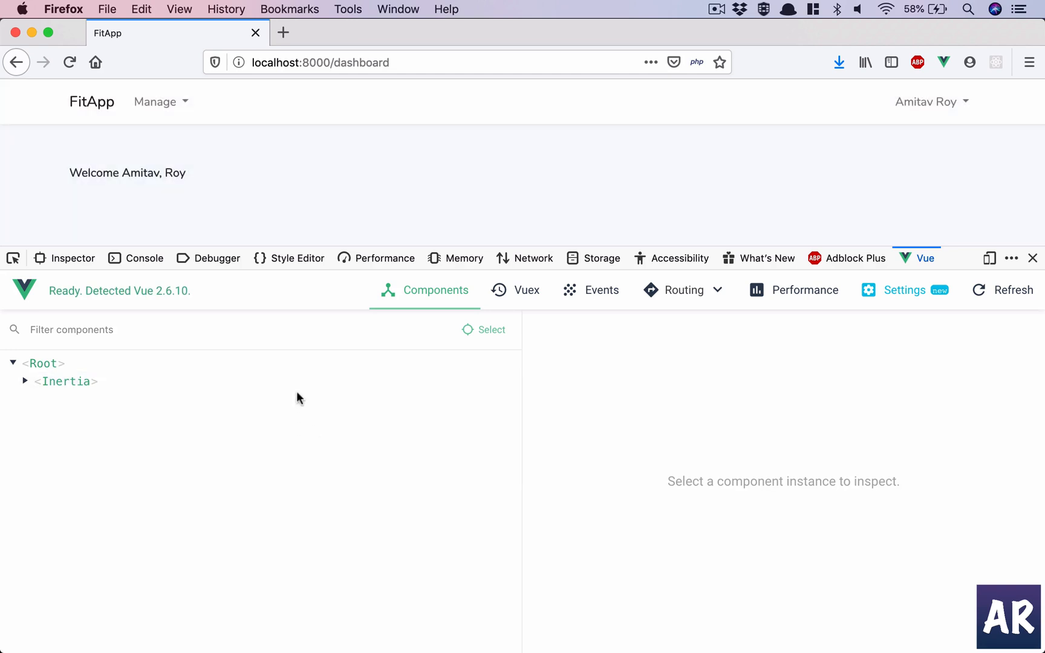
pyautogui.click(25, 381)
pyautogui.click(67, 400)
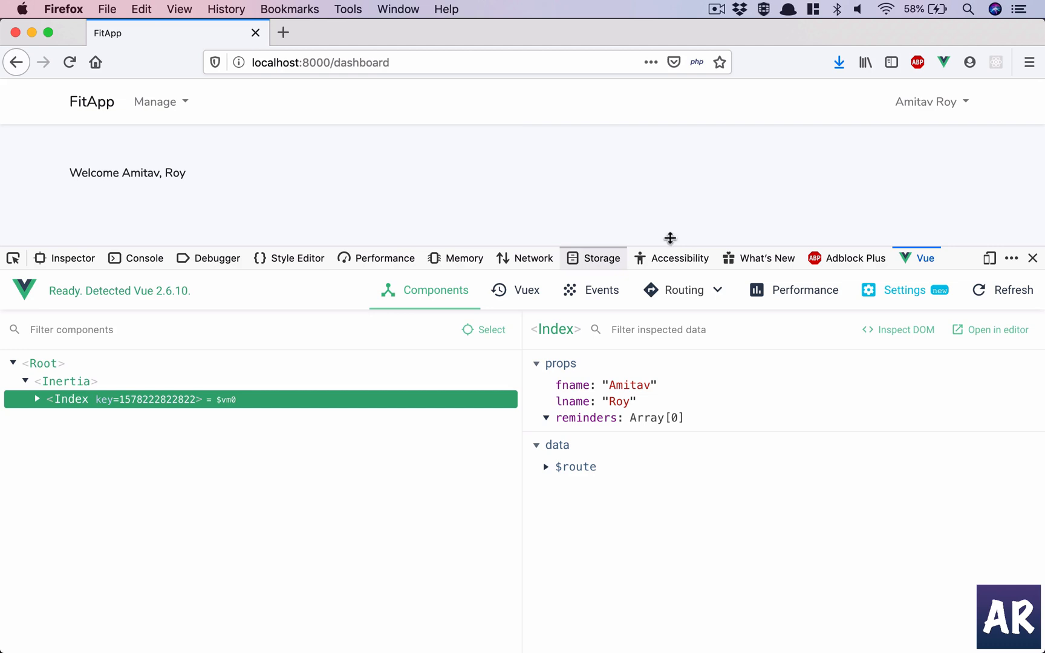
pyautogui.moveTo(963, 246); pyautogui.dragTo(973, 441)
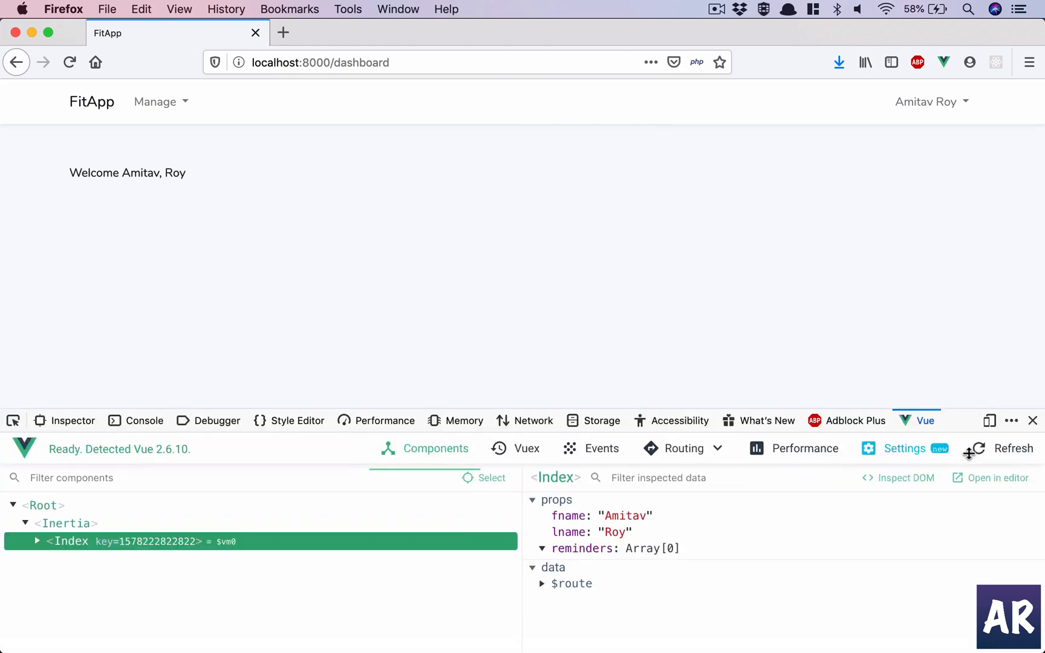
pyautogui.click(168, 103)
pyautogui.click(162, 150)
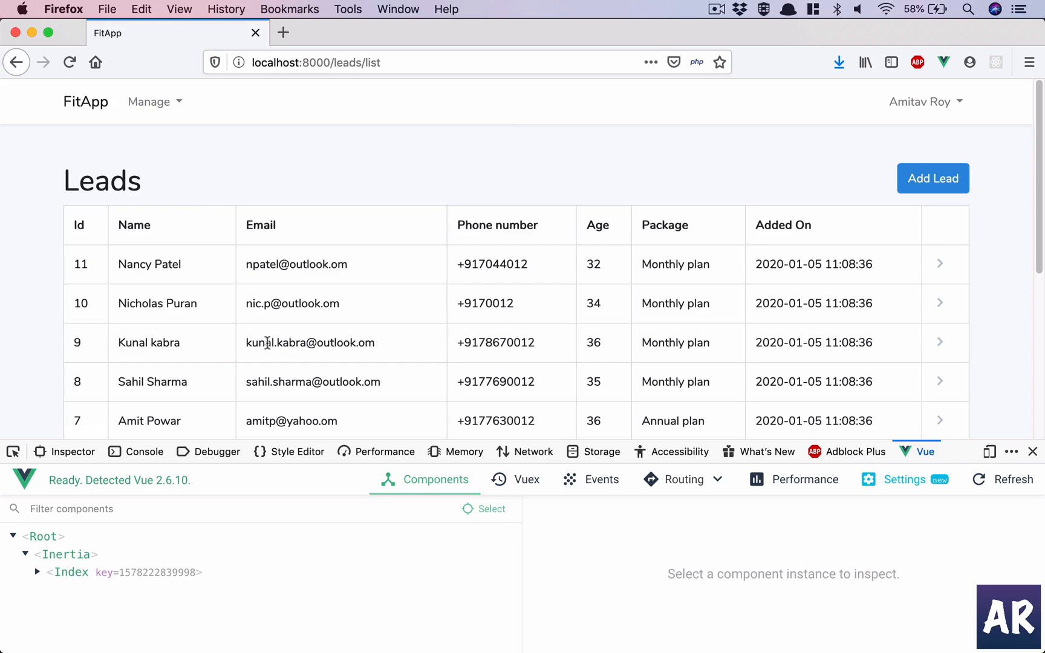
pyautogui.scroll(-3, 592, 331)
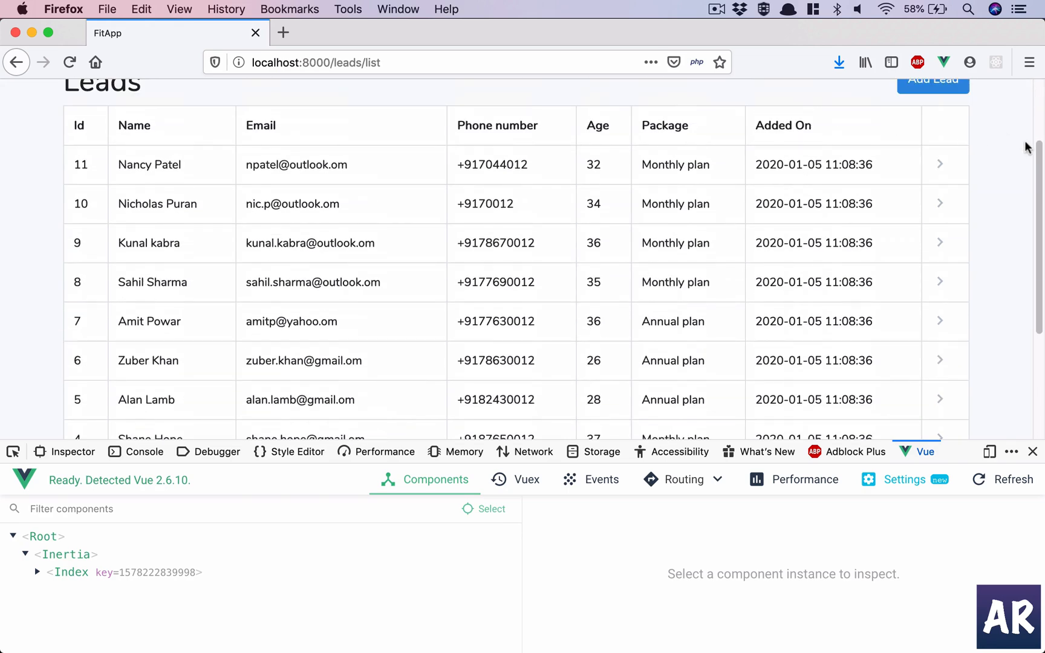
pyautogui.click(939, 165)
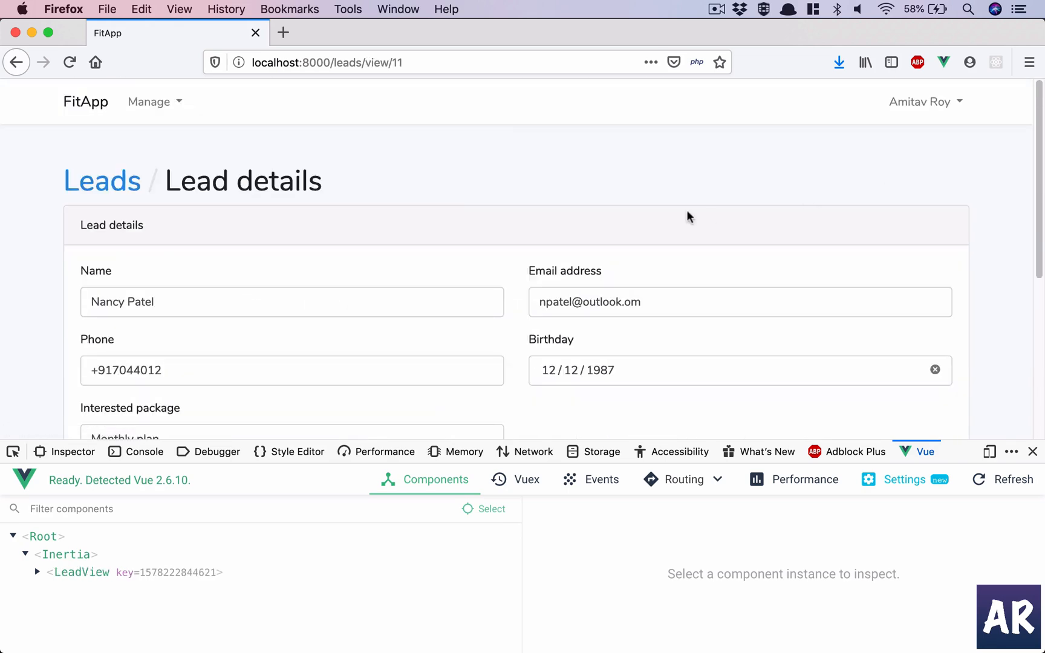
pyautogui.scroll(-3, 688, 216)
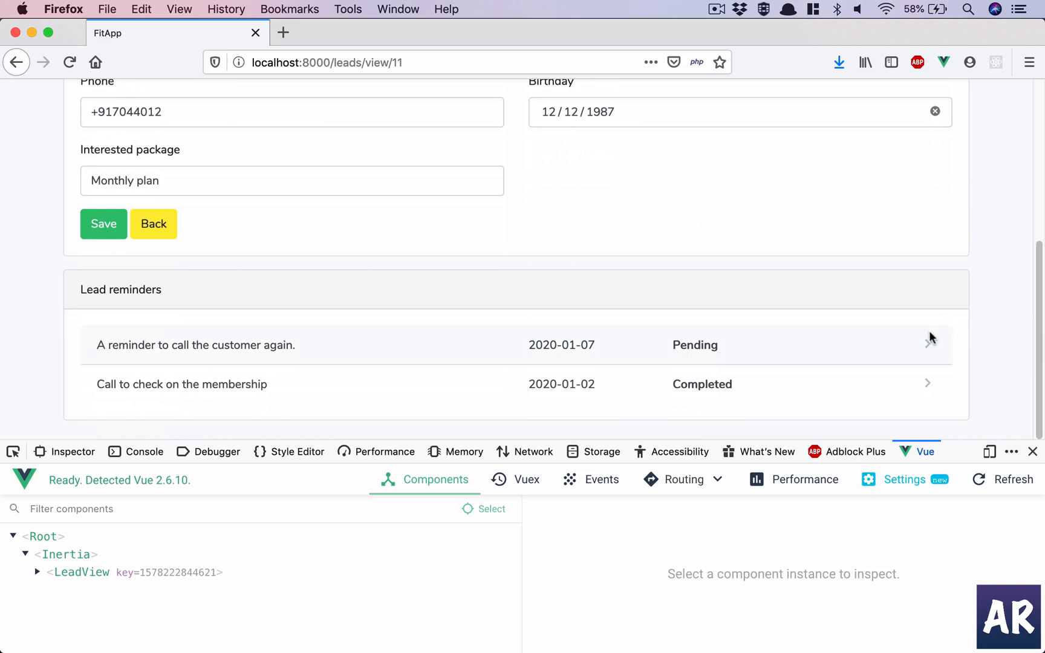
pyautogui.click(928, 346)
pyautogui.scroll(-1, 229, 289)
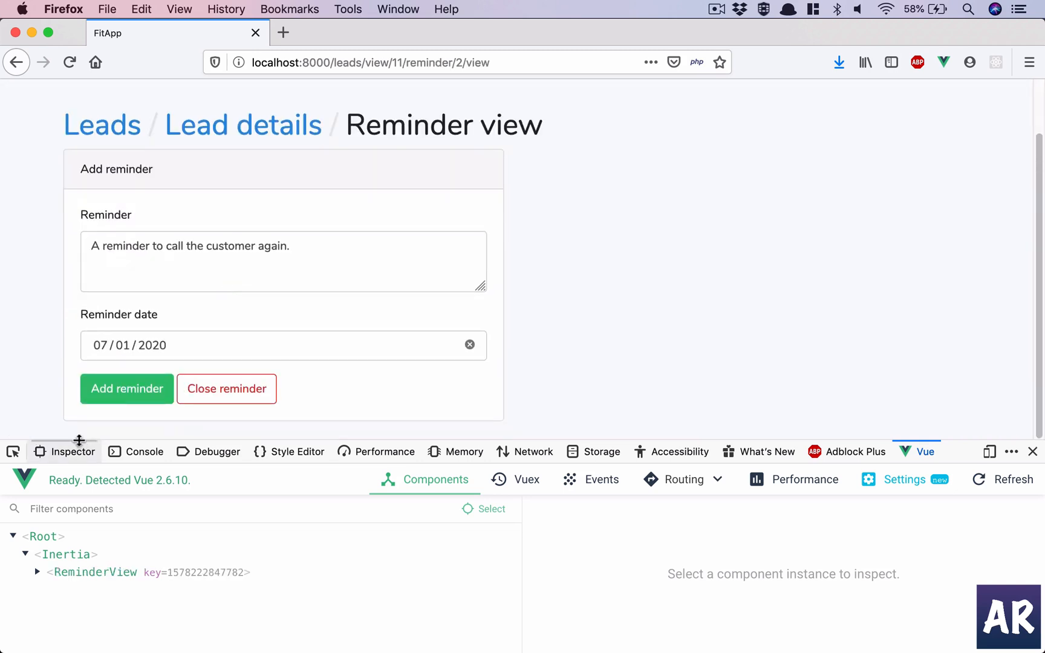
pyautogui.click(115, 403)
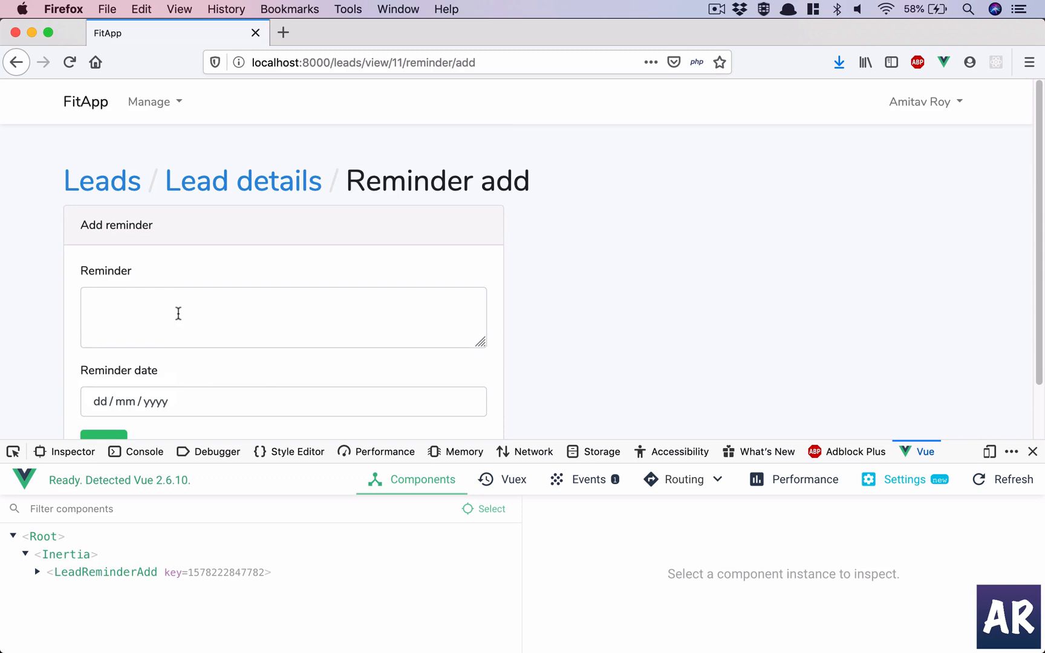
# Step: Save reminder 'Need to call again.' dated 05/01/2020, then load the dashboard
pyautogui.click(177, 314)
pyautogui.write('Need to c')
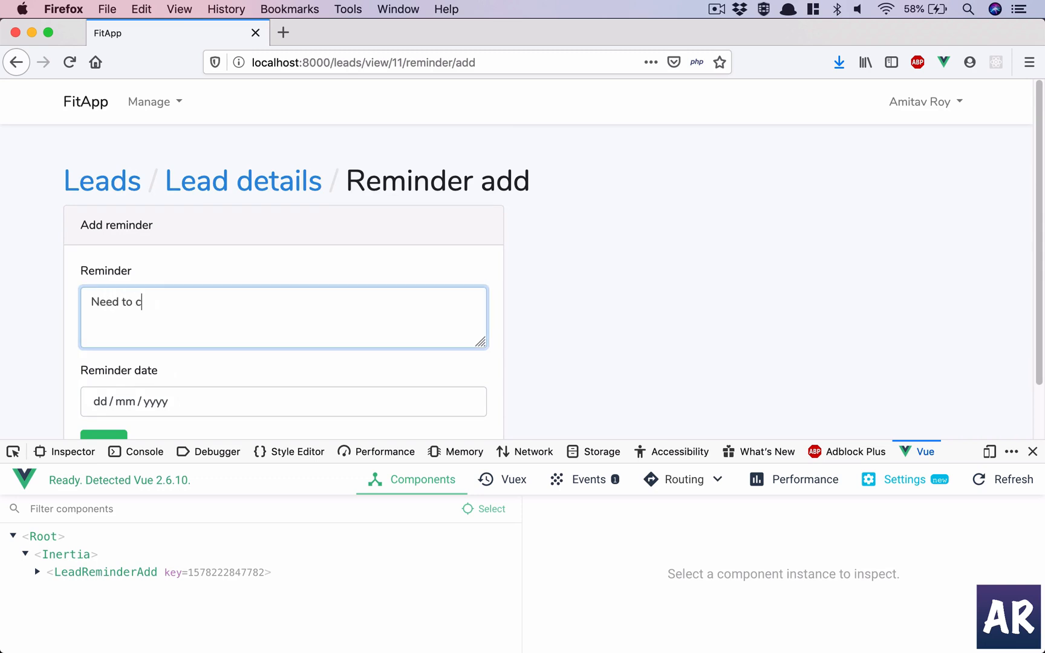
pyautogui.write('ga')
pyautogui.write('ain')
pyautogui.write('.')
pyautogui.scroll(-2, 91, 421)
pyautogui.click(159, 353)
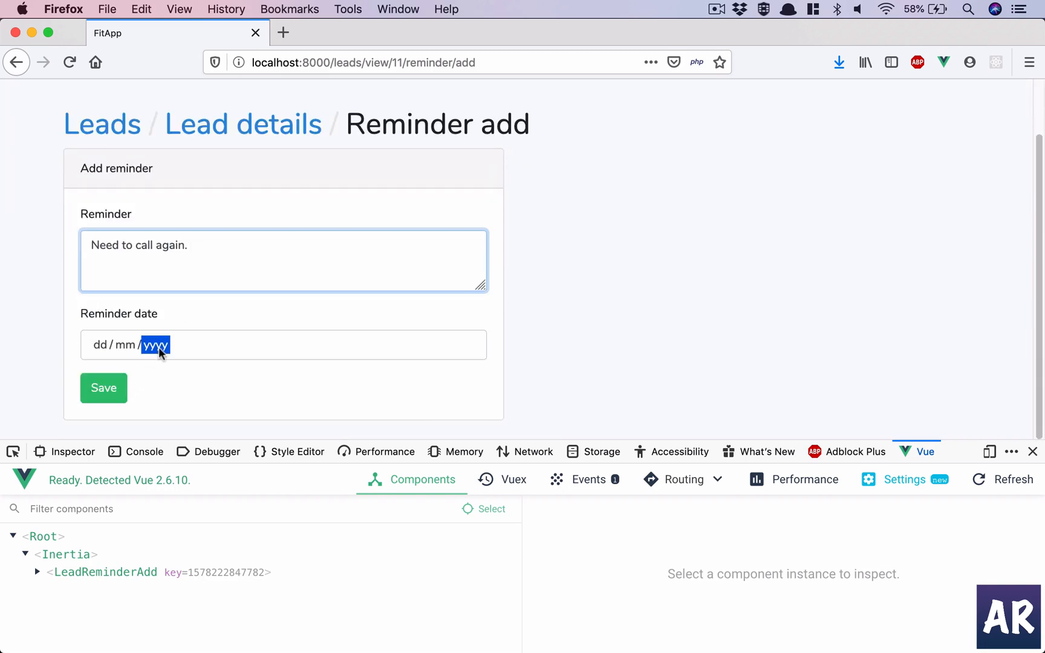
pyautogui.click(106, 460)
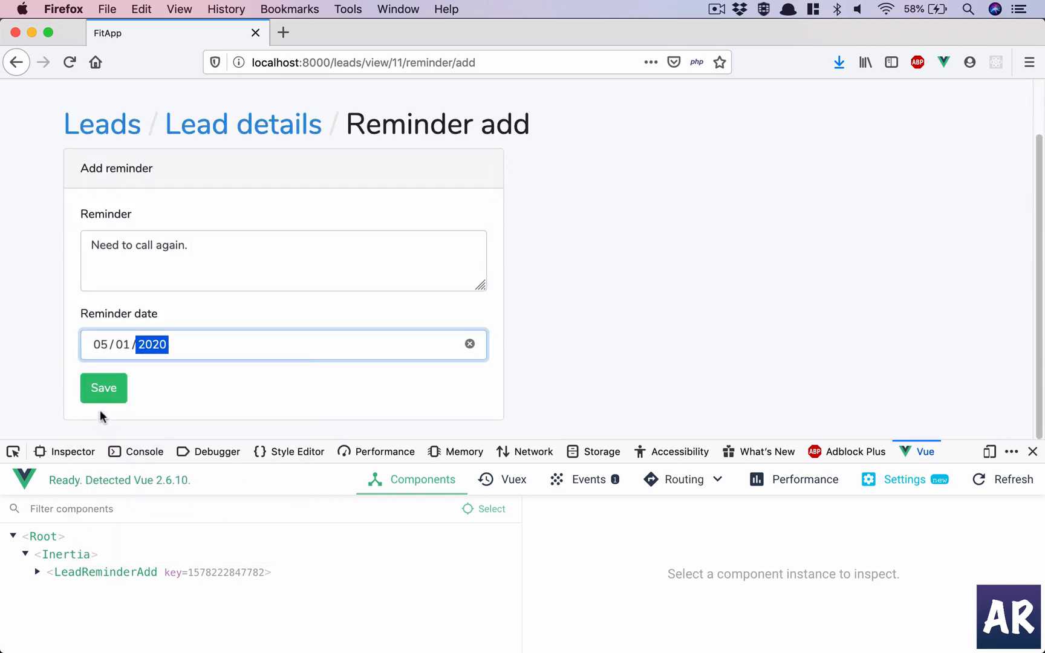
pyautogui.click(104, 388)
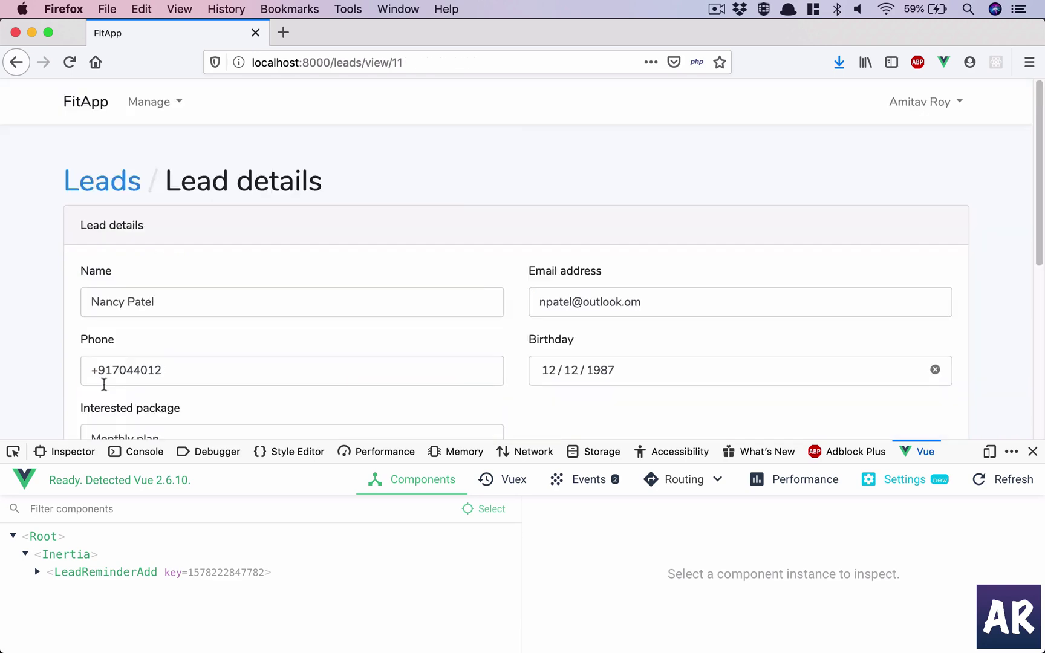
pyautogui.click(90, 106)
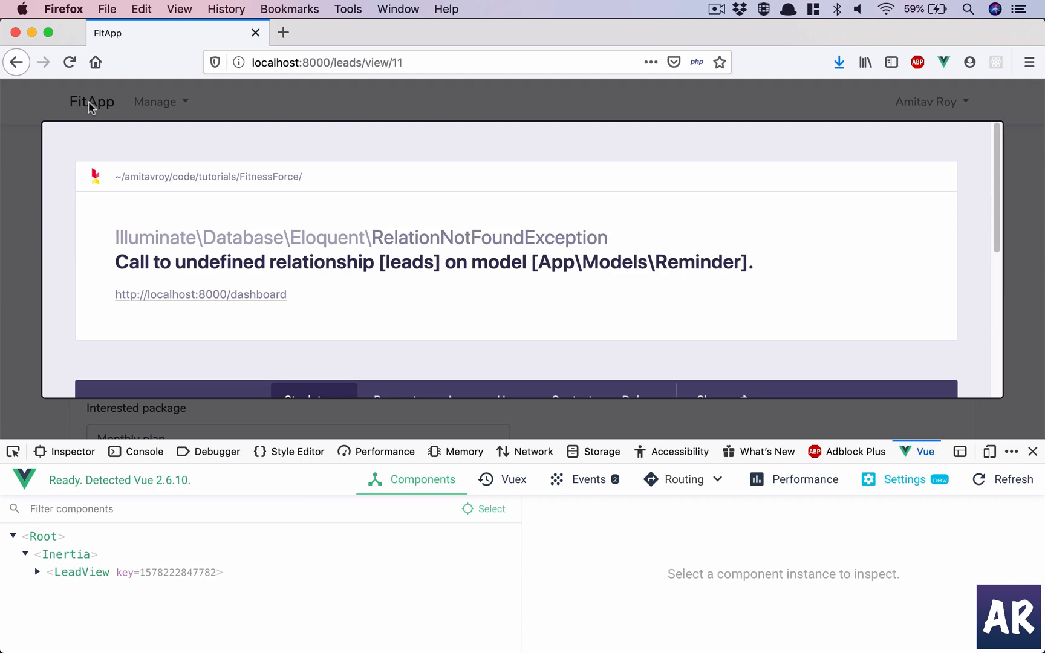
# Step: In Reminder.php add a public function lead() via the ampub live template
pyautogui.press('super+Tab')
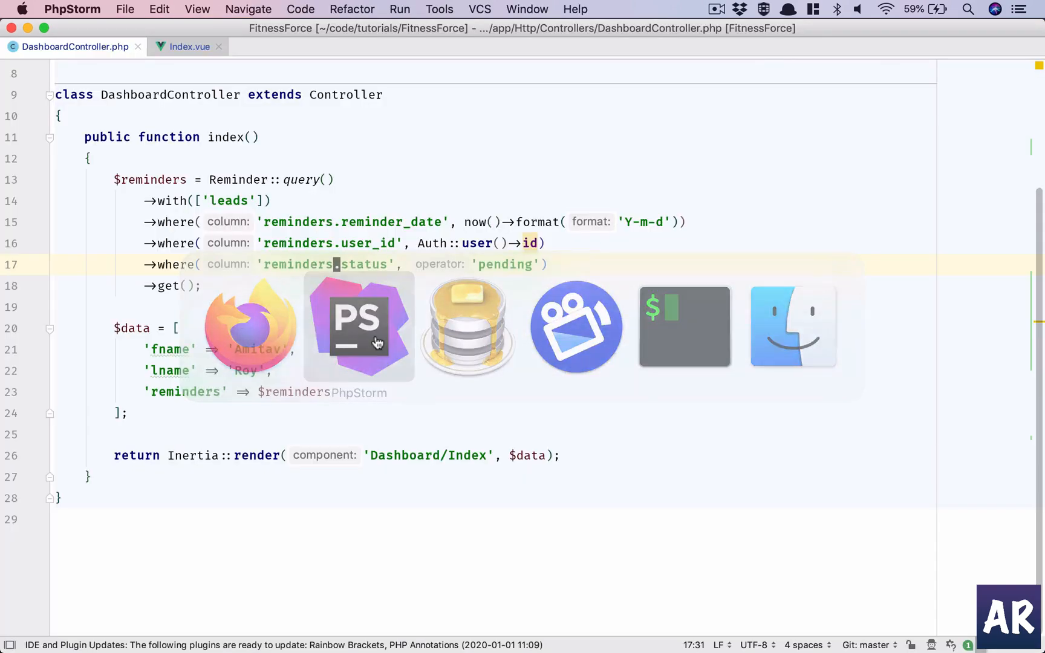
pyautogui.scroll(2, 245, 244)
pyautogui.keyDown('super'); pyautogui.click(237, 265); pyautogui.keyUp('super')
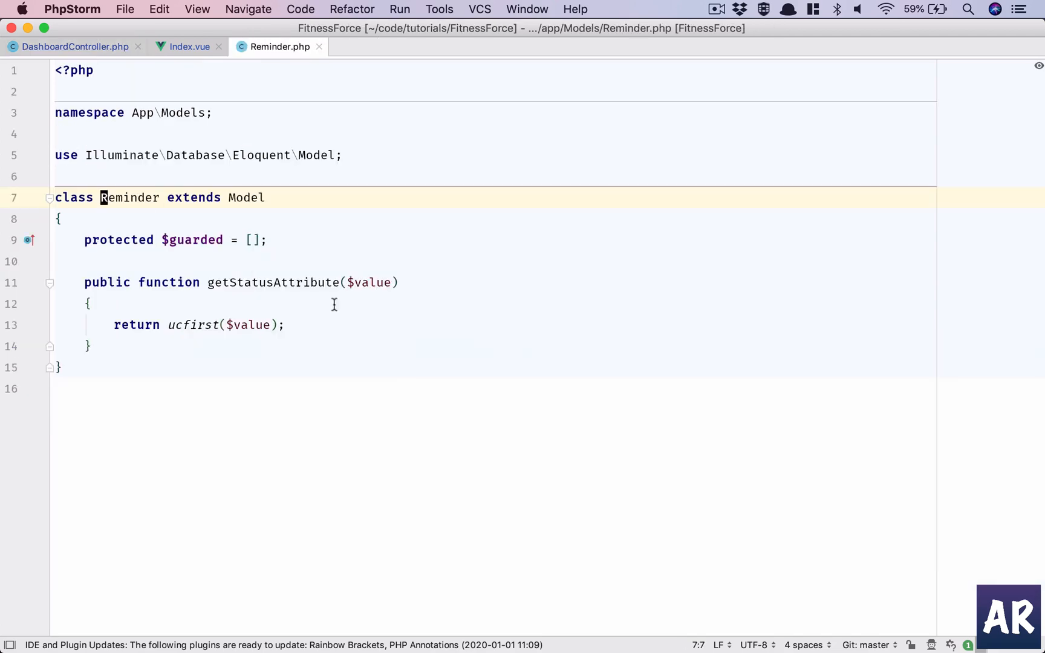
pyautogui.click(290, 241)
pyautogui.press('Return')
pyautogui.press('Return')
pyautogui.write('a')
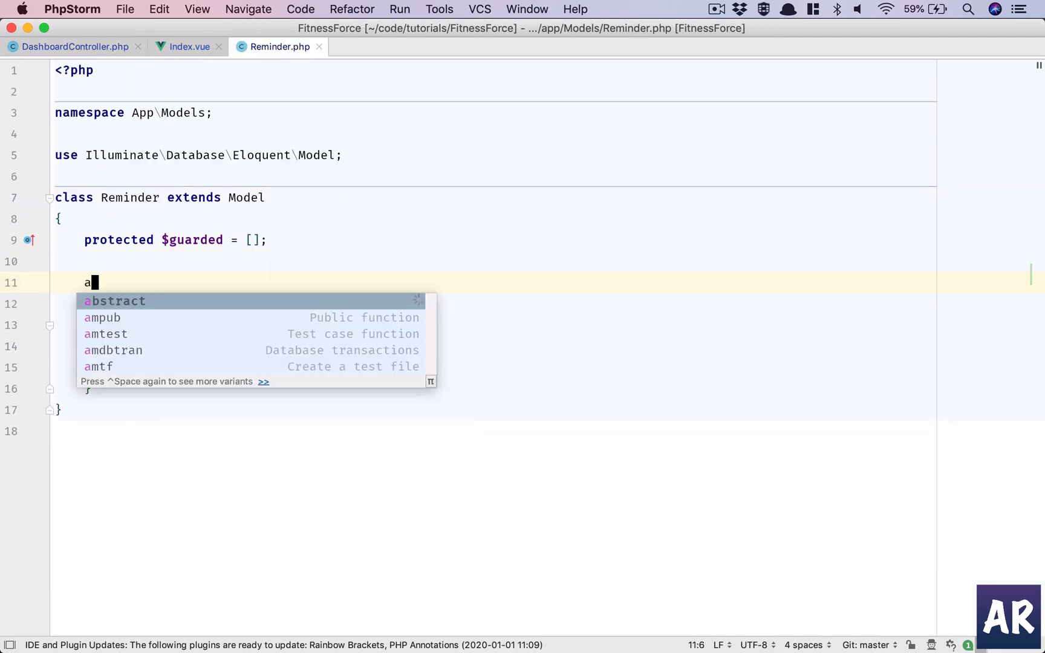
pyautogui.press('BackSpace')
pyautogui.write('ampub')
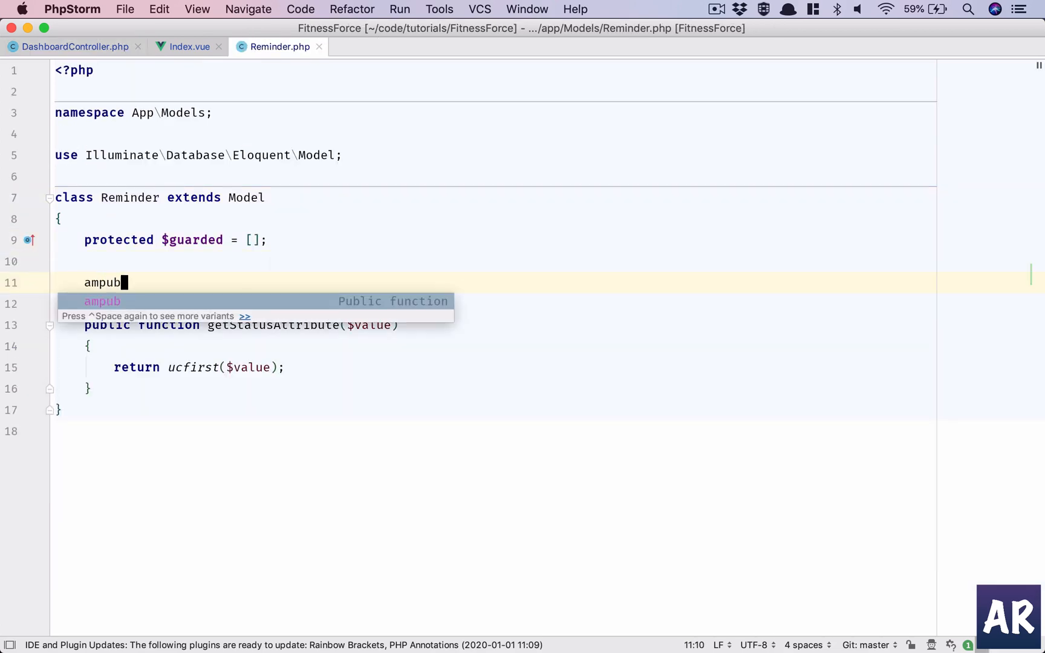
pyautogui.press('Return')
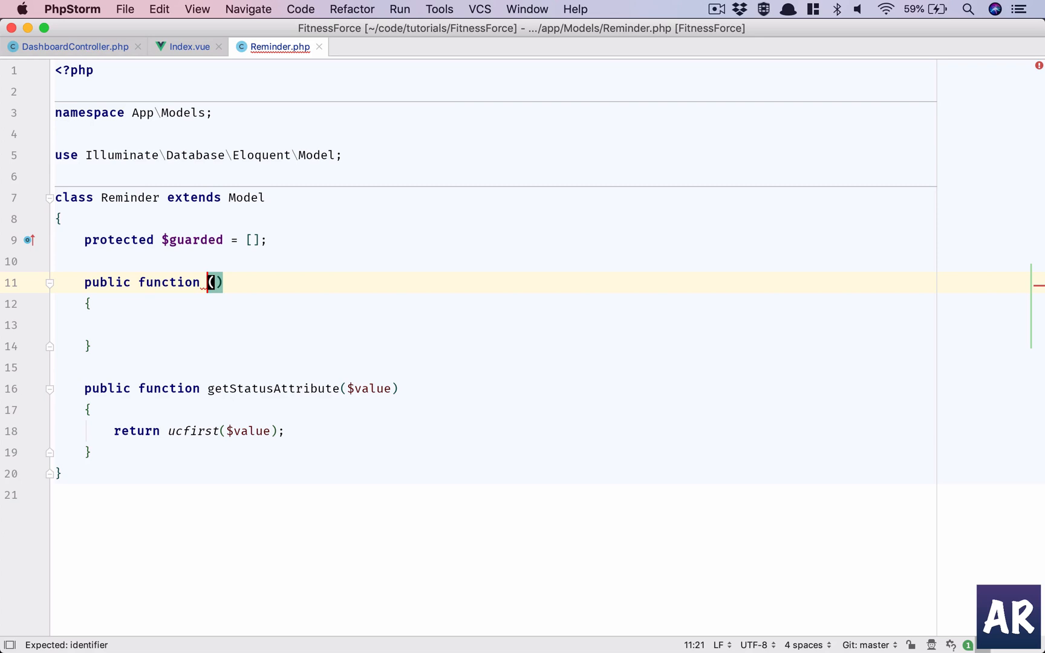
pyautogui.write('lead')
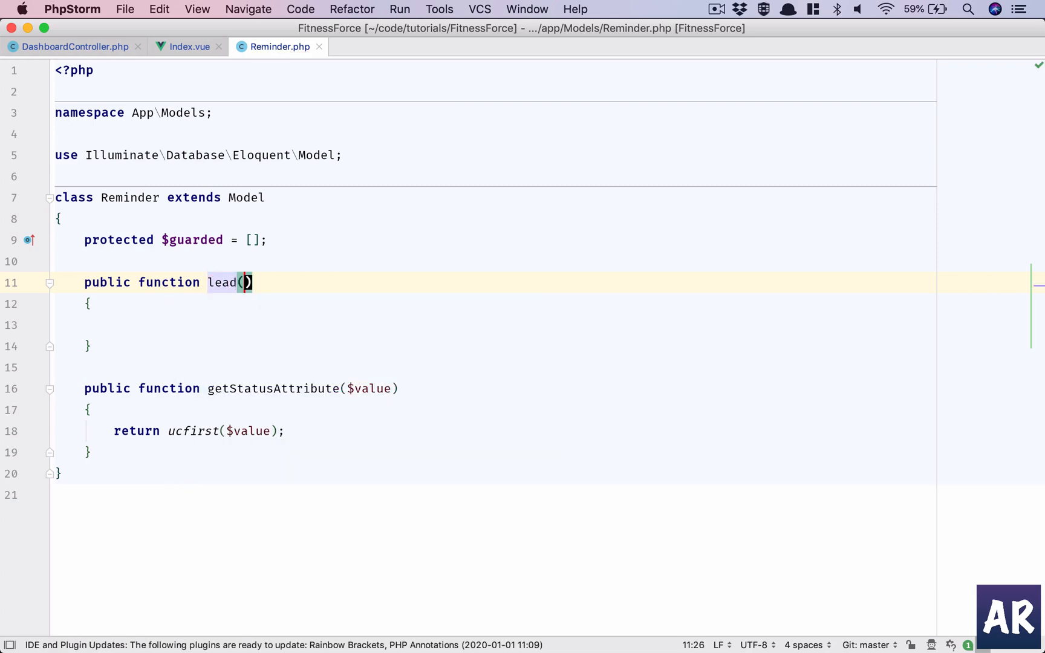
pyautogui.press('Return')
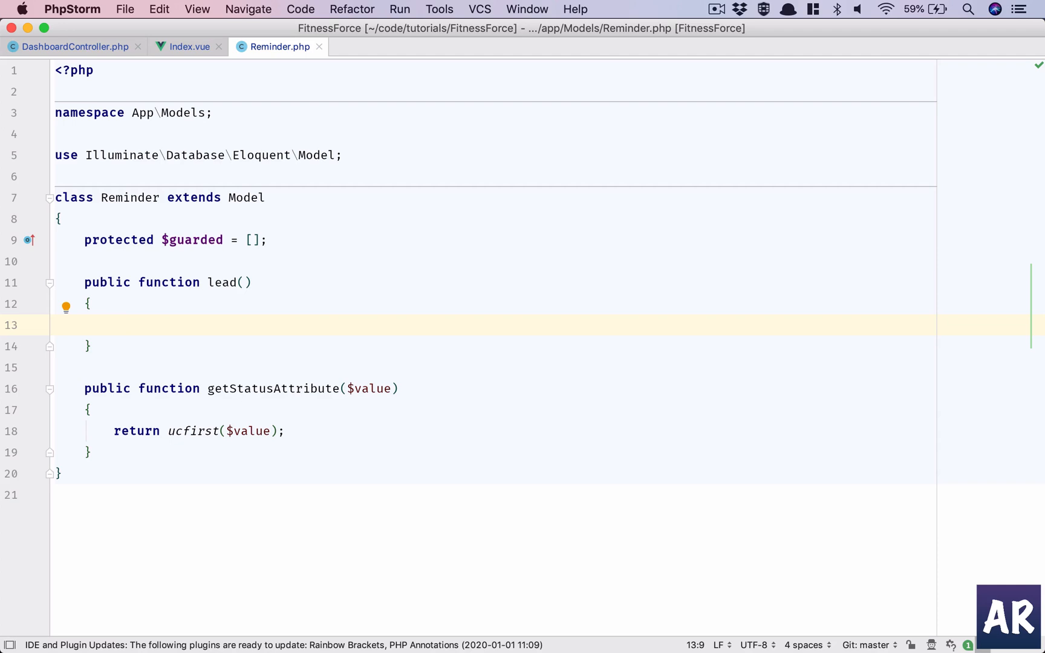
pyautogui.write('retu')
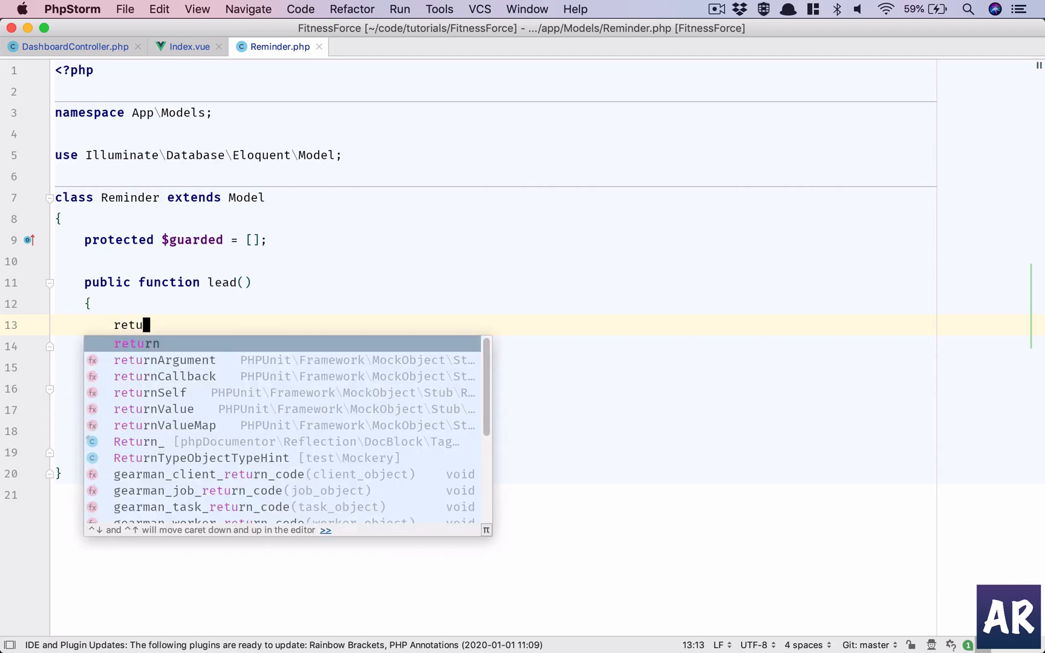
pyautogui.write('rn $t')
# Step: Make lead() return $this->belongsTo(Lead::class), undoing a wrong completion
pyautogui.press('Return')
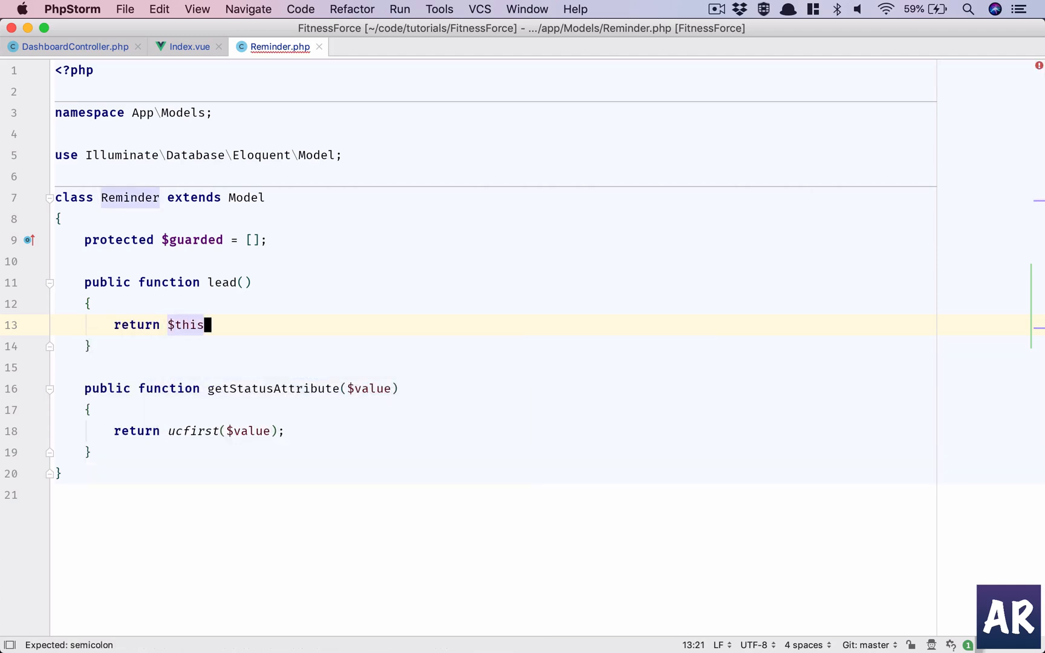
pyautogui.write('->bel')
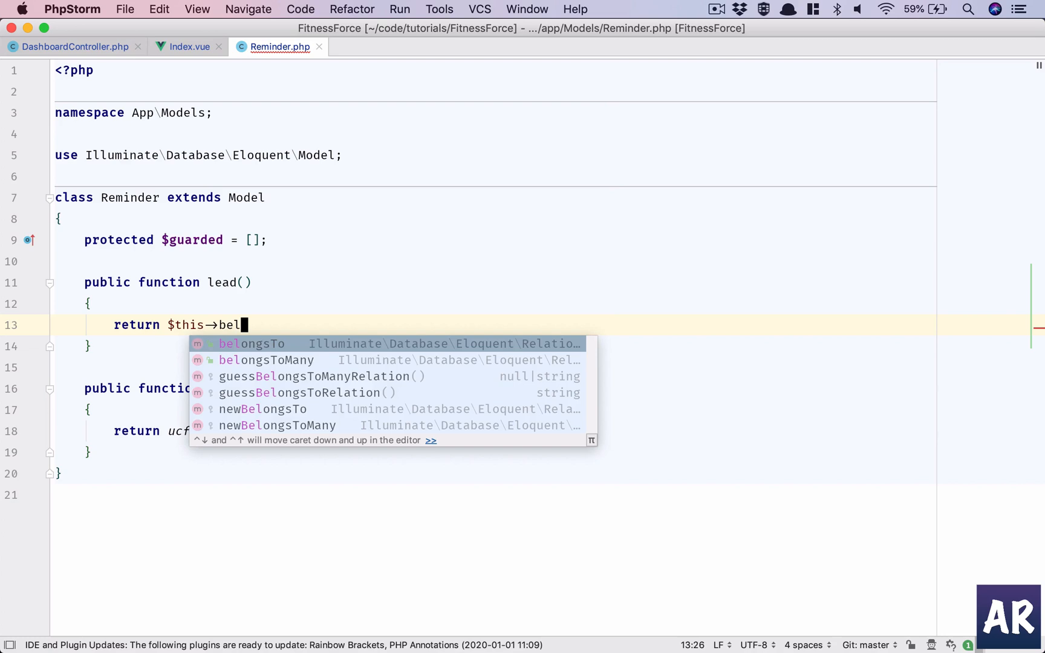
pyautogui.press('Return')
pyautogui.write('Lead::')
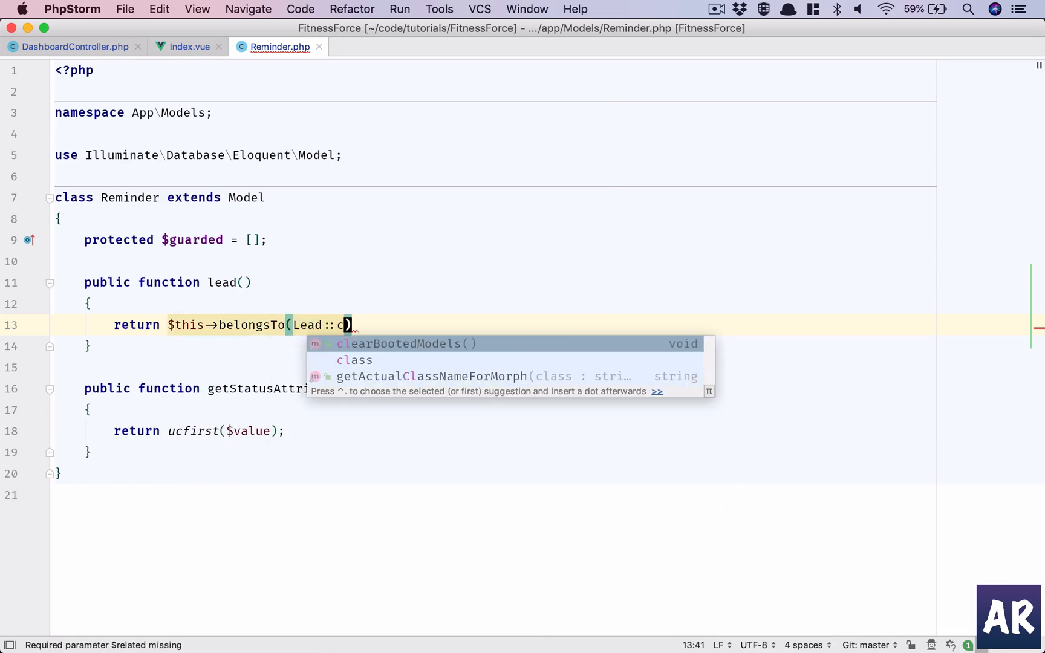
pyautogui.write('cl')
pyautogui.press('Return')
pyautogui.press('super+z')
pyautogui.write('a')
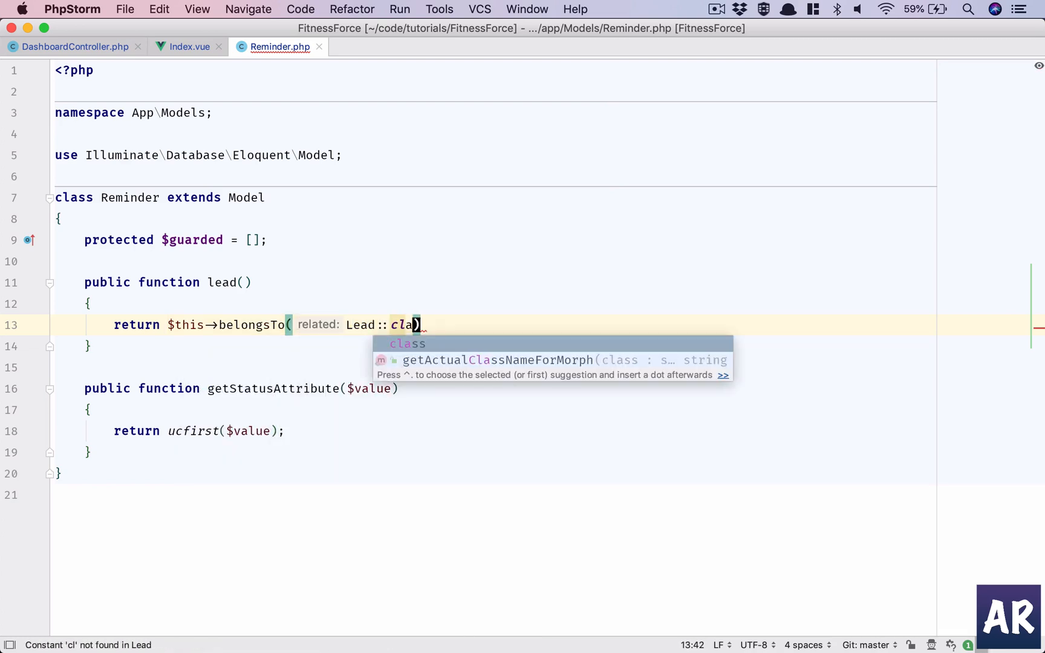
pyautogui.press('Return')
pyautogui.write(');')
pyautogui.press('super+Tab')
pyautogui.press('super+Tab')
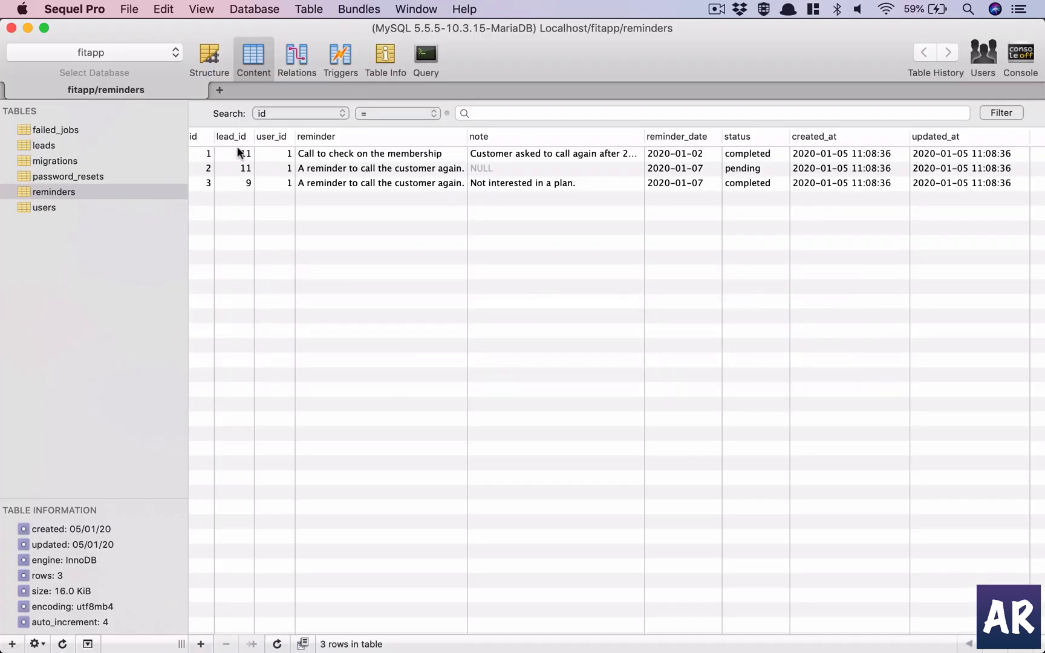
# Step: Return from Sequel Pro's reminders table to the Reminder model code
pyautogui.press('super+Tab')
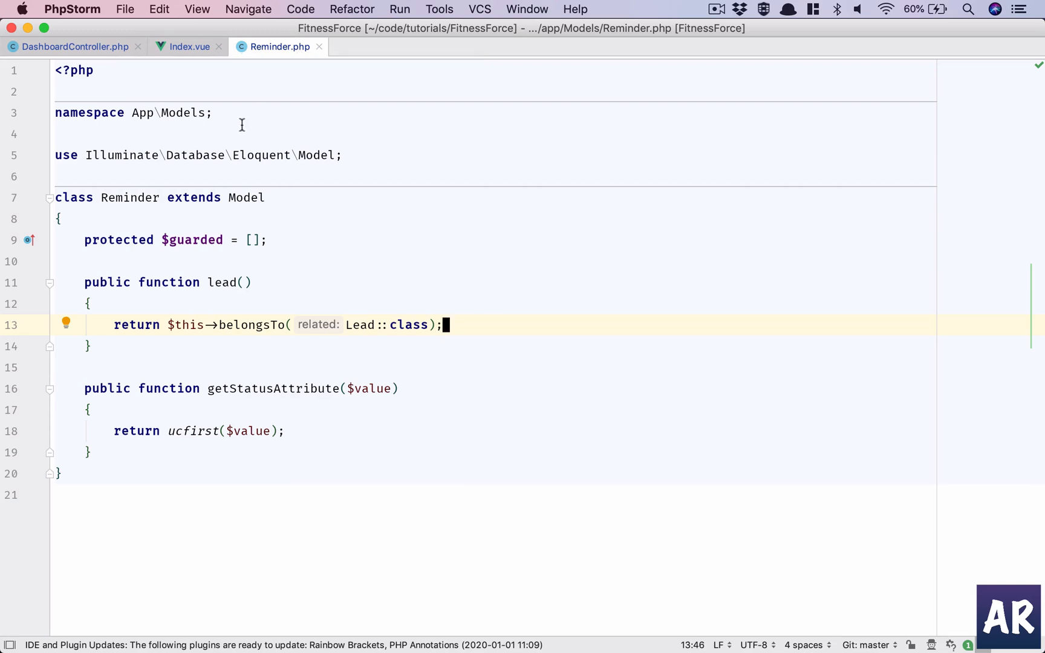
pyautogui.click(433, 326)
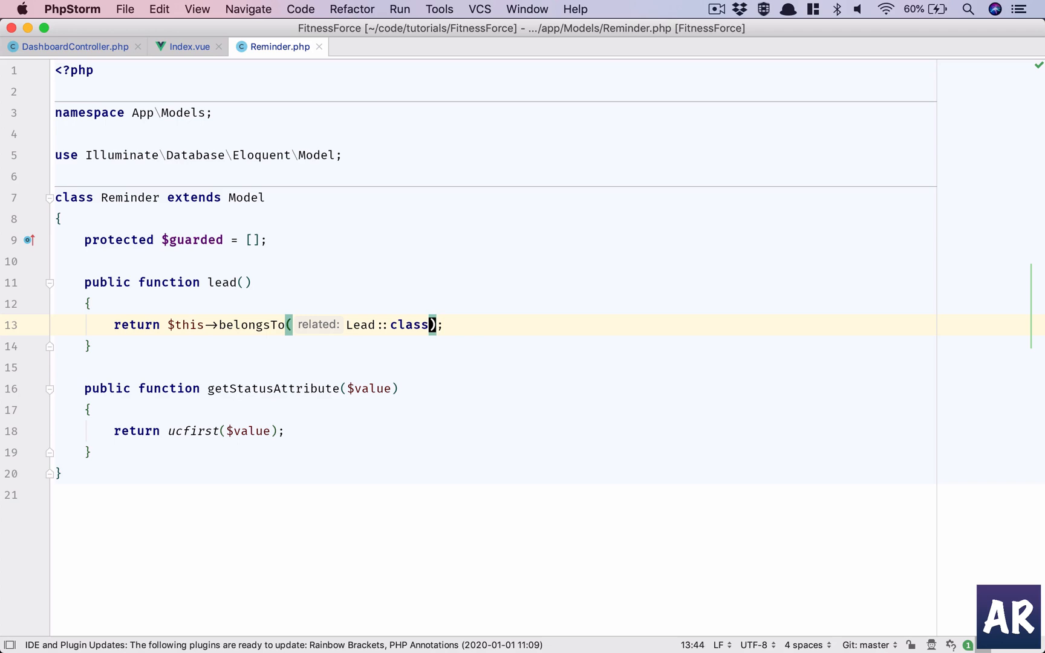
pyautogui.press('BackSpace')
pyautogui.write(", '")
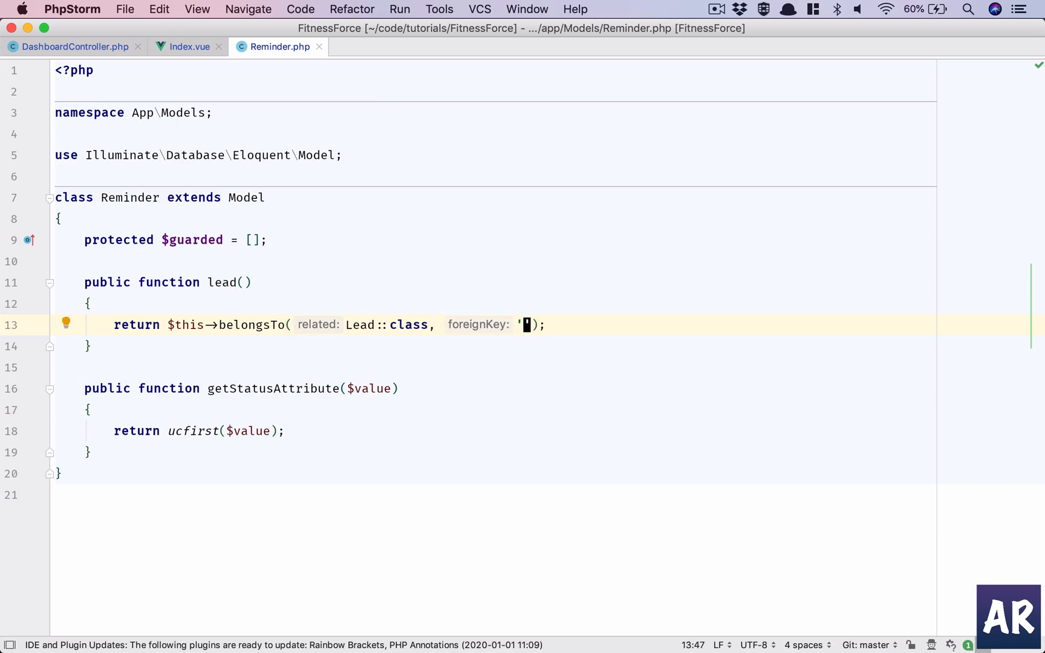
pyautogui.write('leadId')
pyautogui.press('BackSpace')
pyautogui.press('BackSpace')
pyautogui.press('BackSpace')
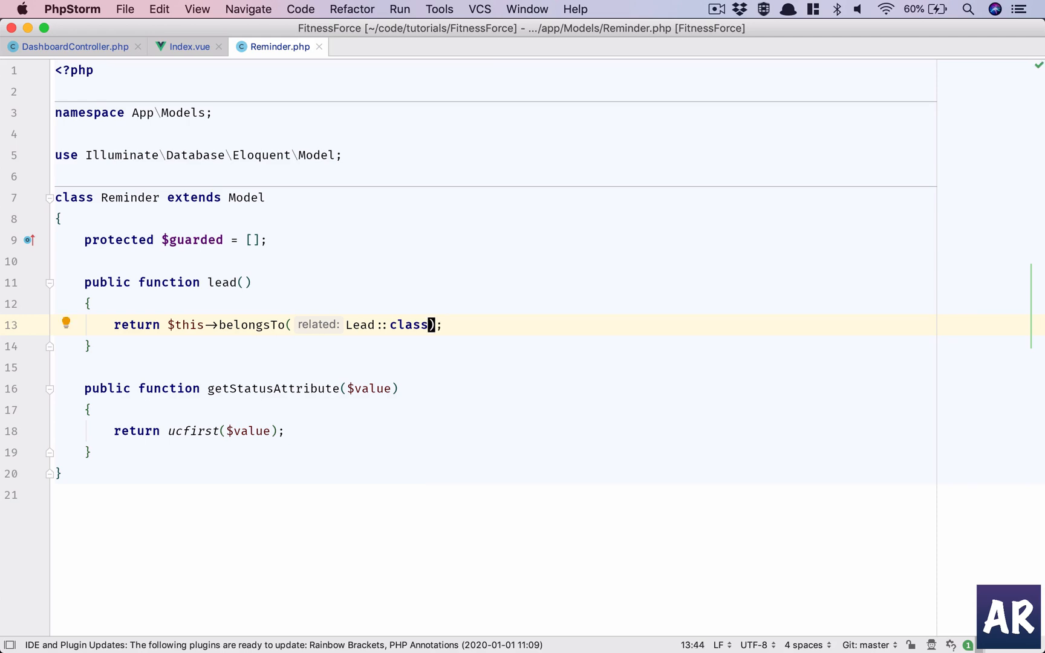
pyautogui.press('super+Tab')
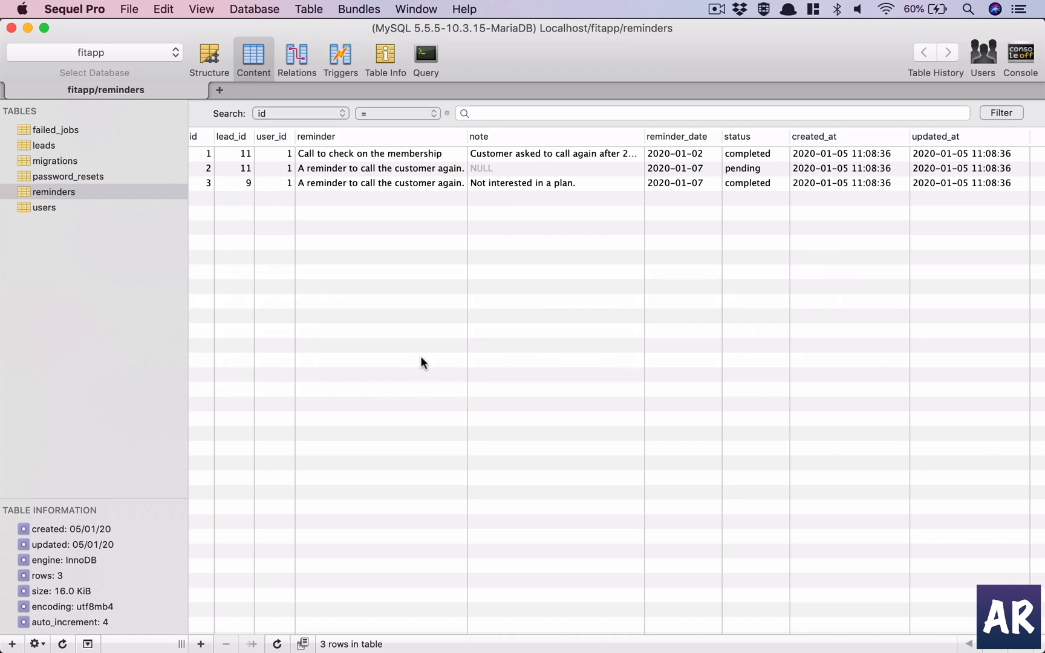
pyautogui.press('super+Tab')
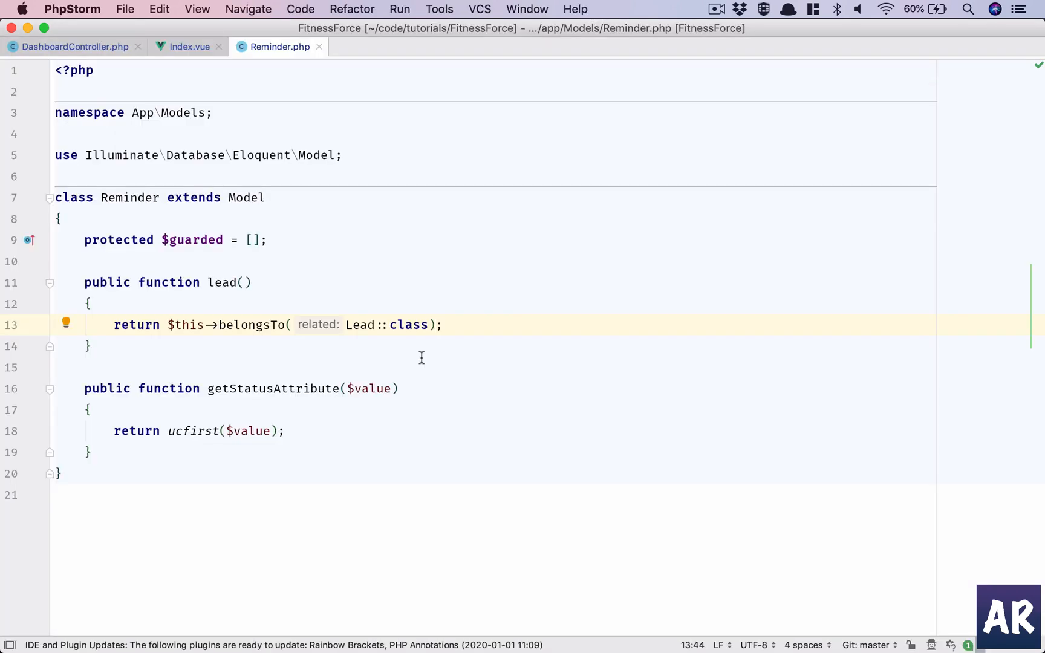
# Step: Hit the dashboard's undefined 'leads' relation error and rename lead() to leads()
pyautogui.press('super+Tab')
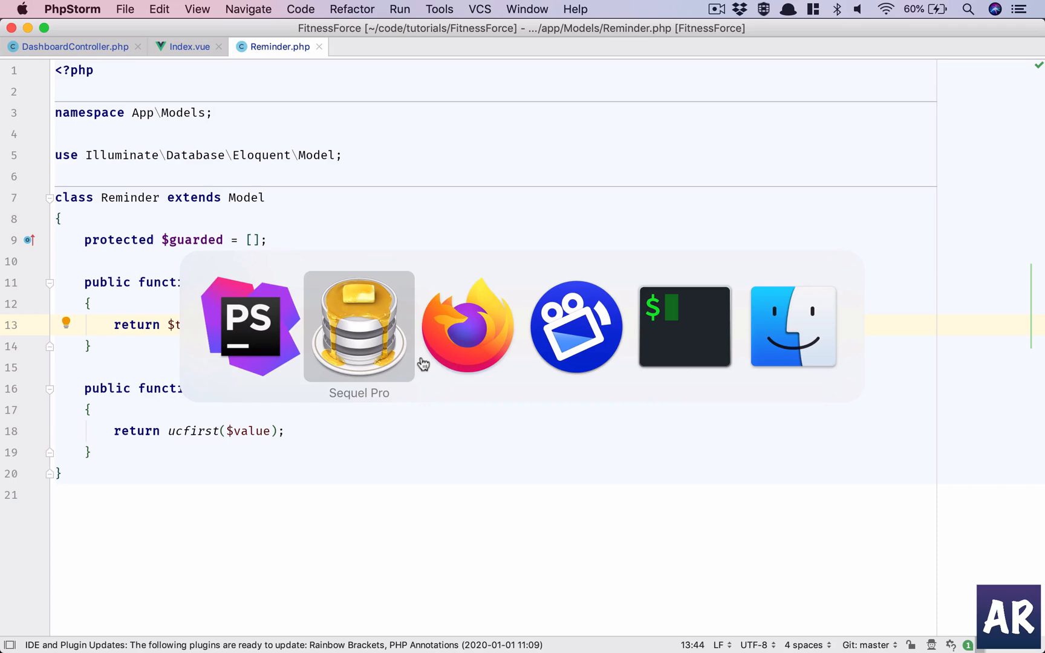
pyautogui.press('super+Tab')
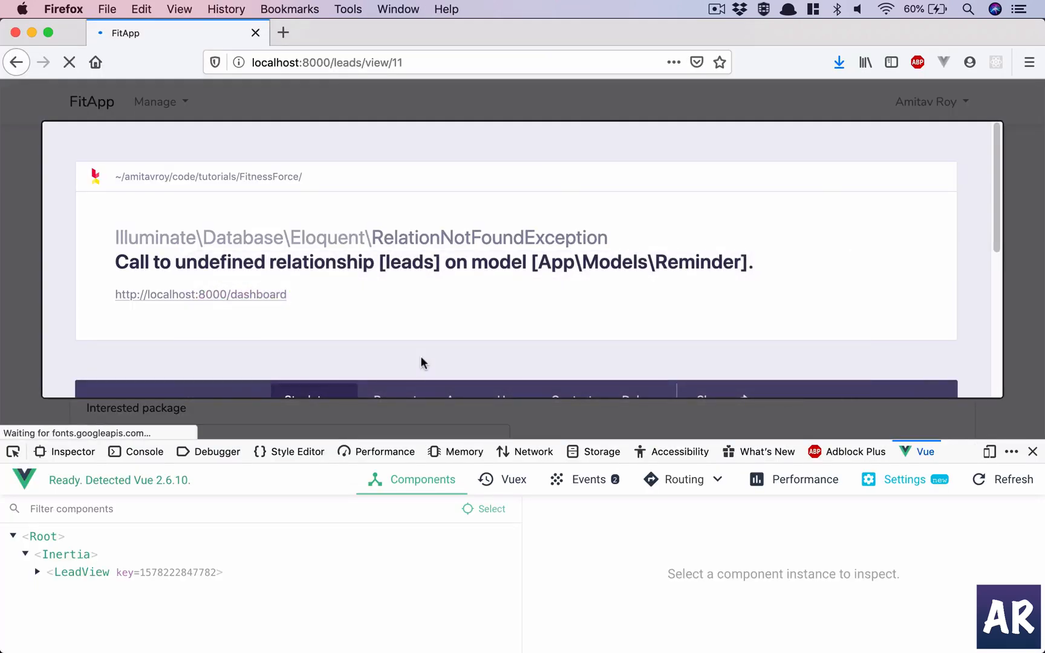
pyautogui.scroll(-5, 422, 357)
pyautogui.scroll(-1, 421, 357)
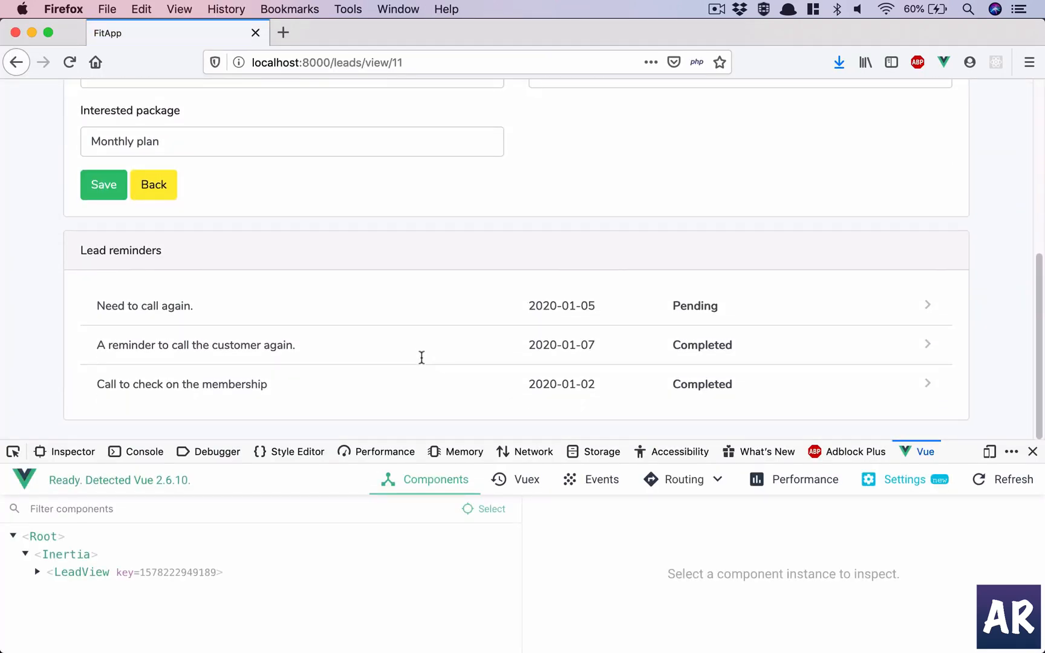
pyautogui.scroll(6, 421, 359)
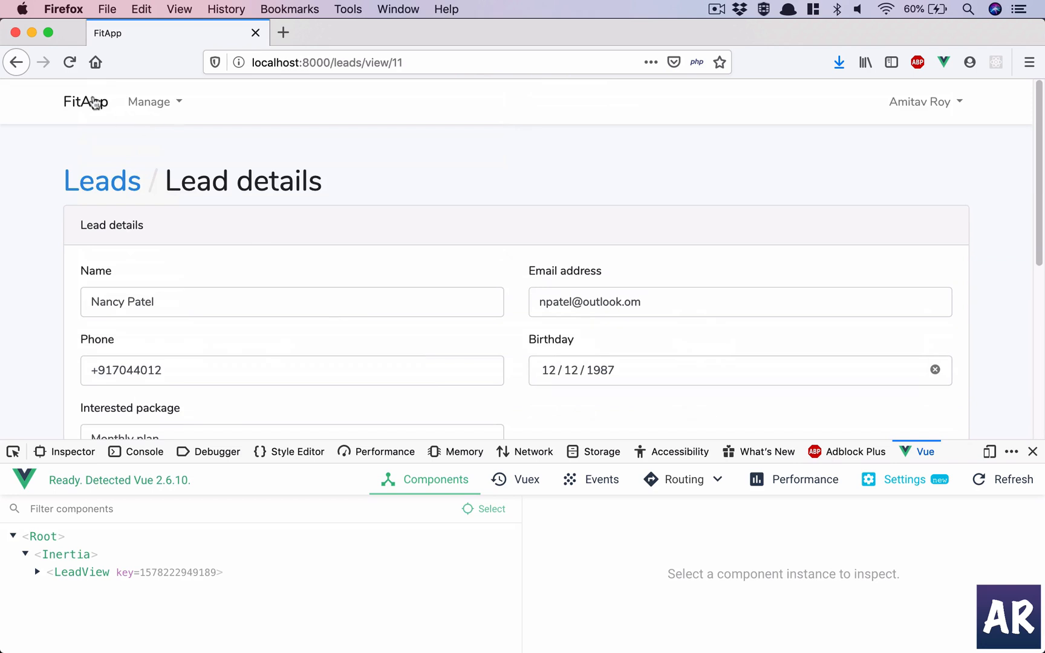
pyautogui.click(93, 101)
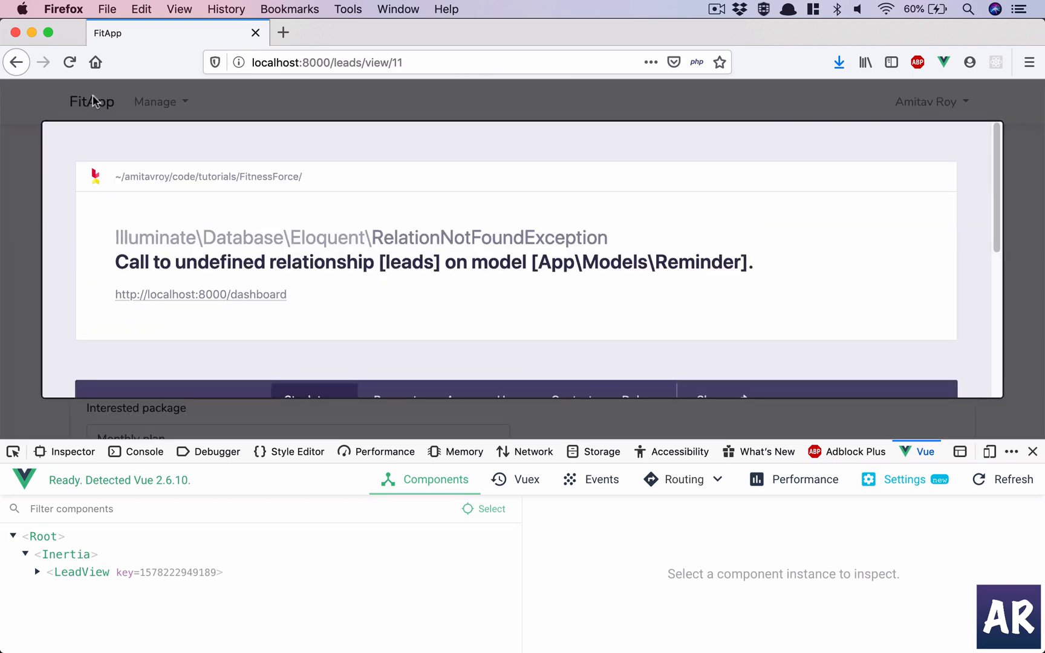
pyautogui.press('super+Tab')
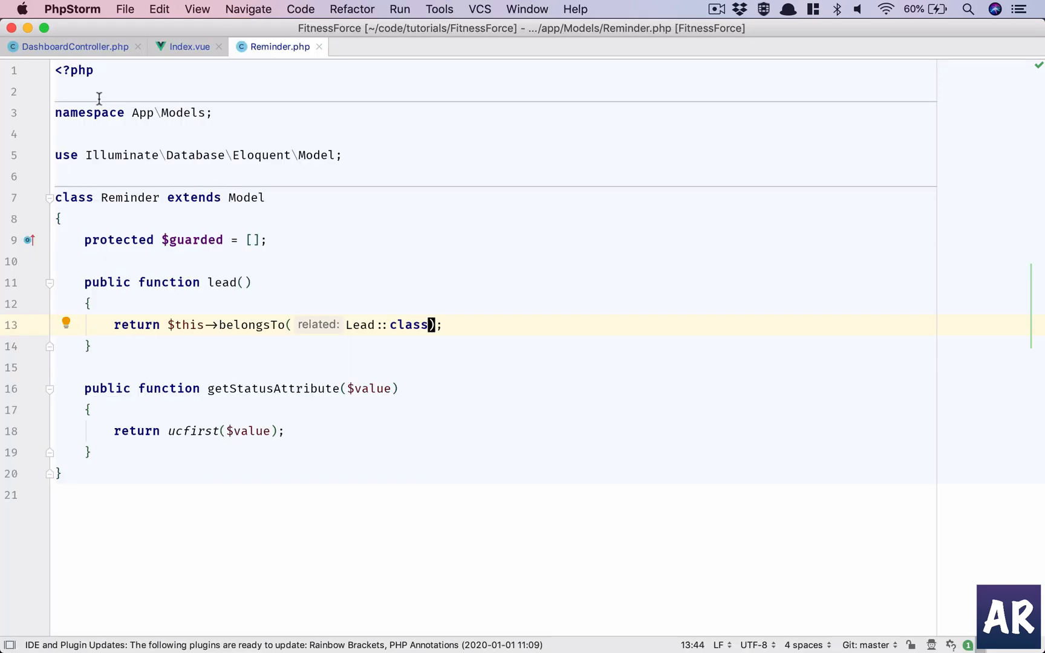
pyautogui.click(235, 283)
pyautogui.write('s')
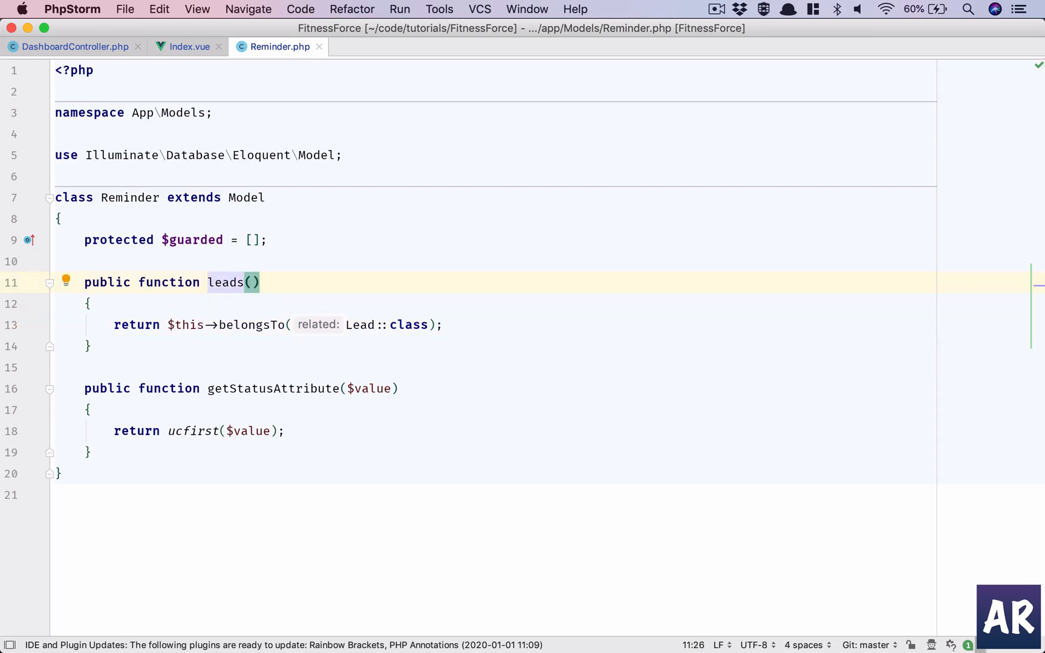
pyautogui.press('super+Tab')
# Step: Reload FitApp, open the dashboard and expand reminders → 0 in the Index props, showing 'Need to call again'
pyautogui.press('super+r')
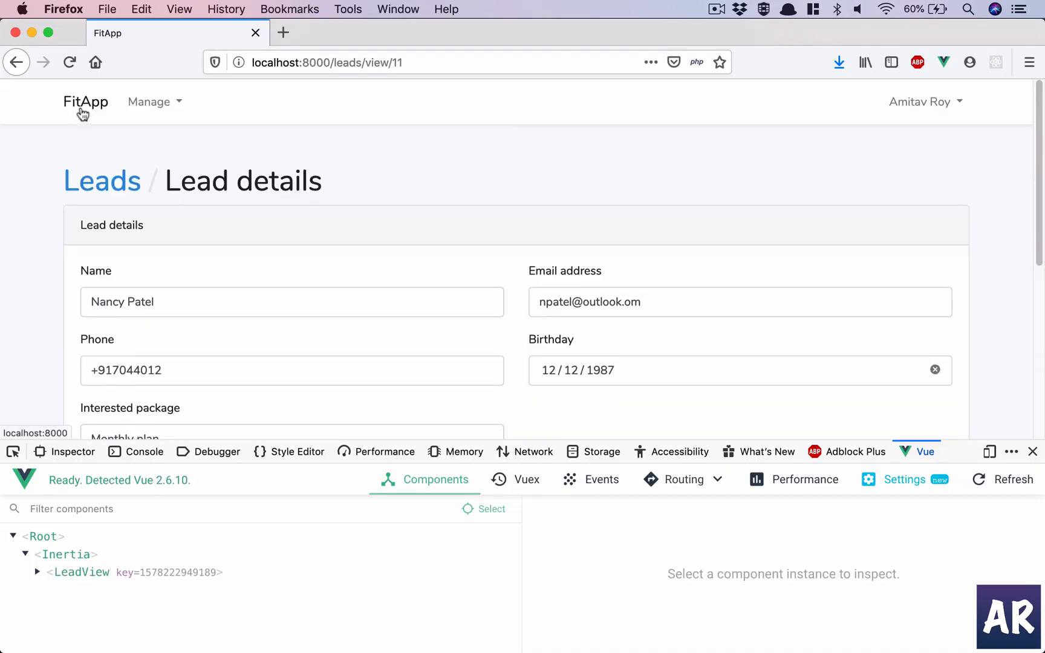
pyautogui.click(81, 110)
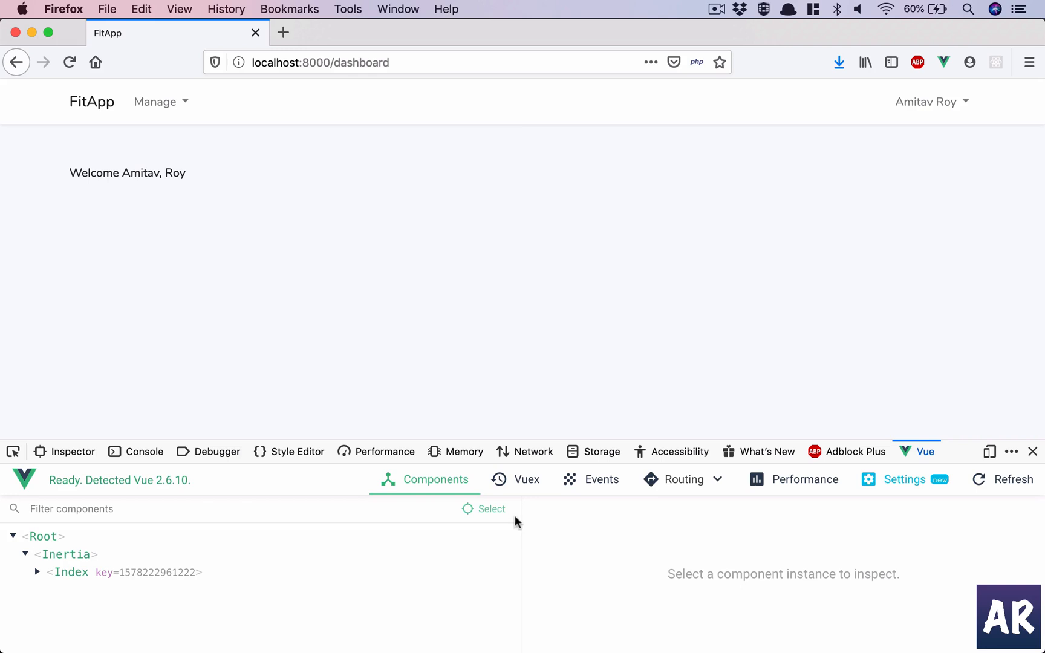
pyautogui.click(71, 575)
pyautogui.moveTo(592, 595)
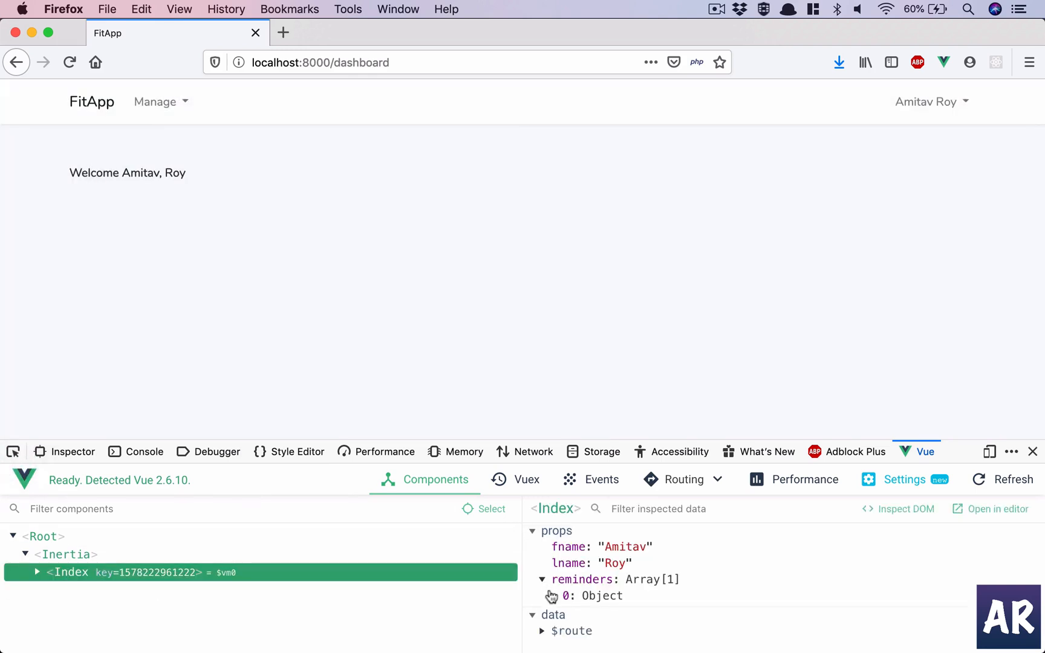
pyautogui.click(593, 604)
pyautogui.scroll(-2, 592, 609)
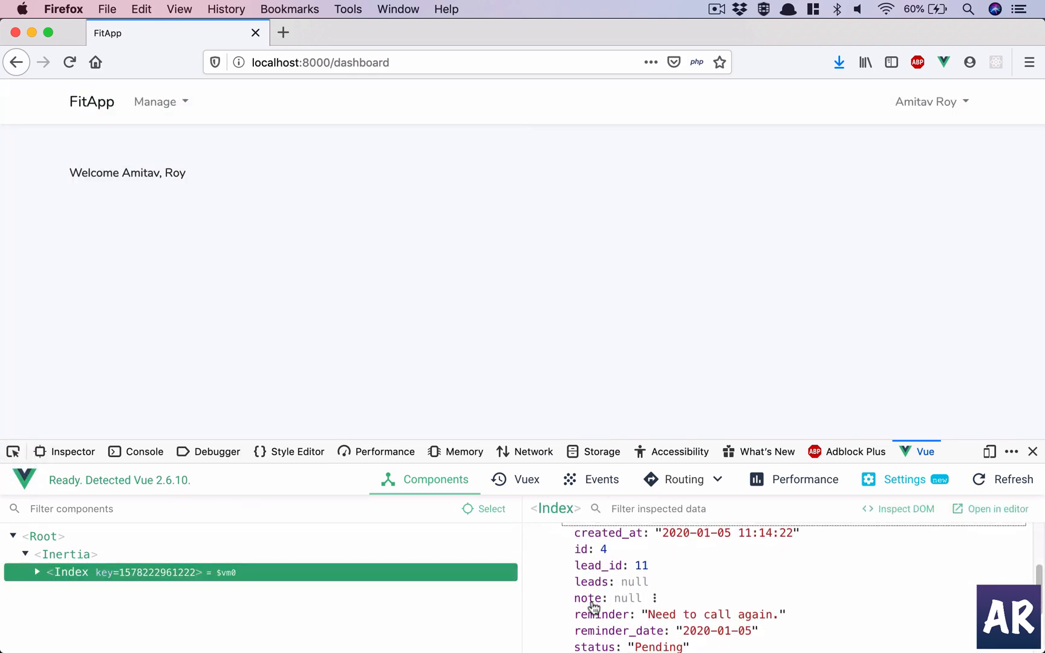
pyautogui.scroll(-2, 593, 609)
pyautogui.click(654, 557)
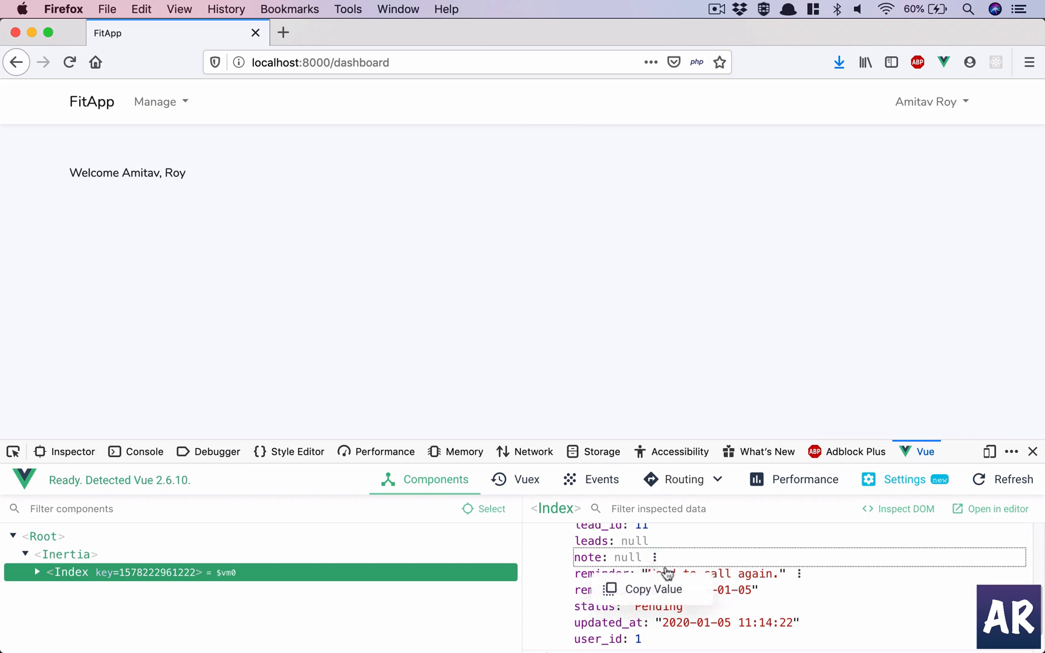
pyautogui.click(167, 105)
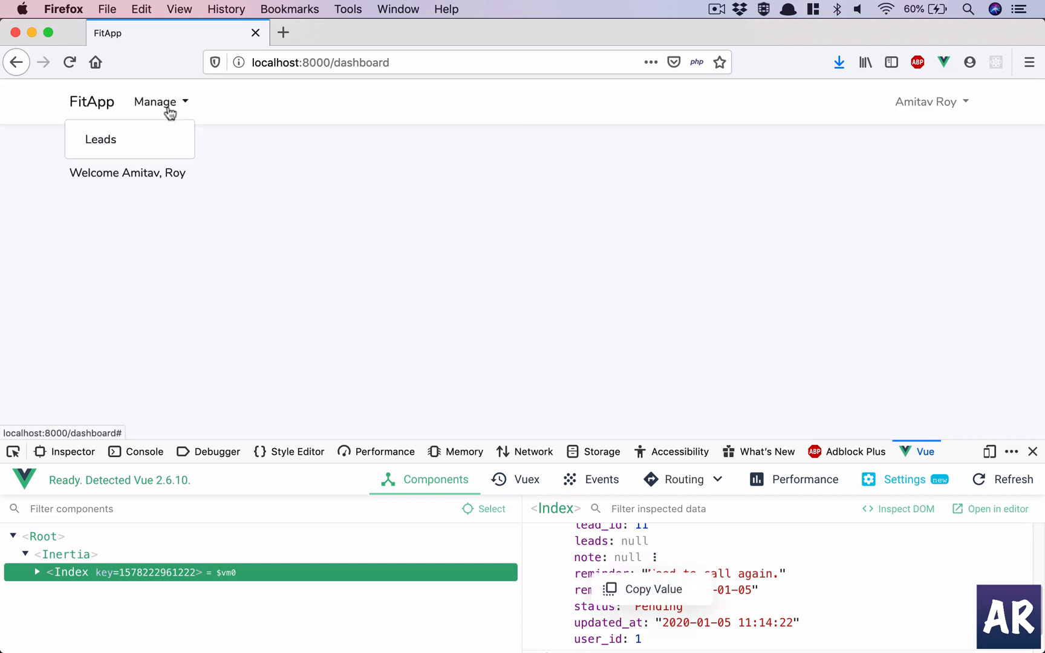
pyautogui.click(166, 144)
pyautogui.scroll(-5, 298, 335)
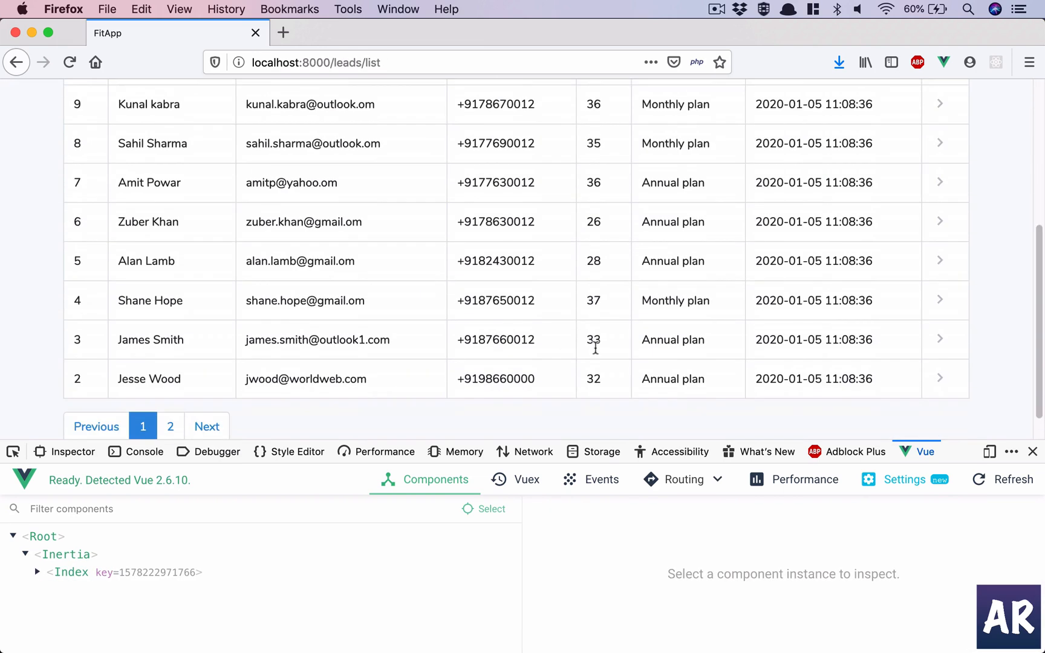
pyautogui.click(939, 340)
pyautogui.scroll(-5, 483, 329)
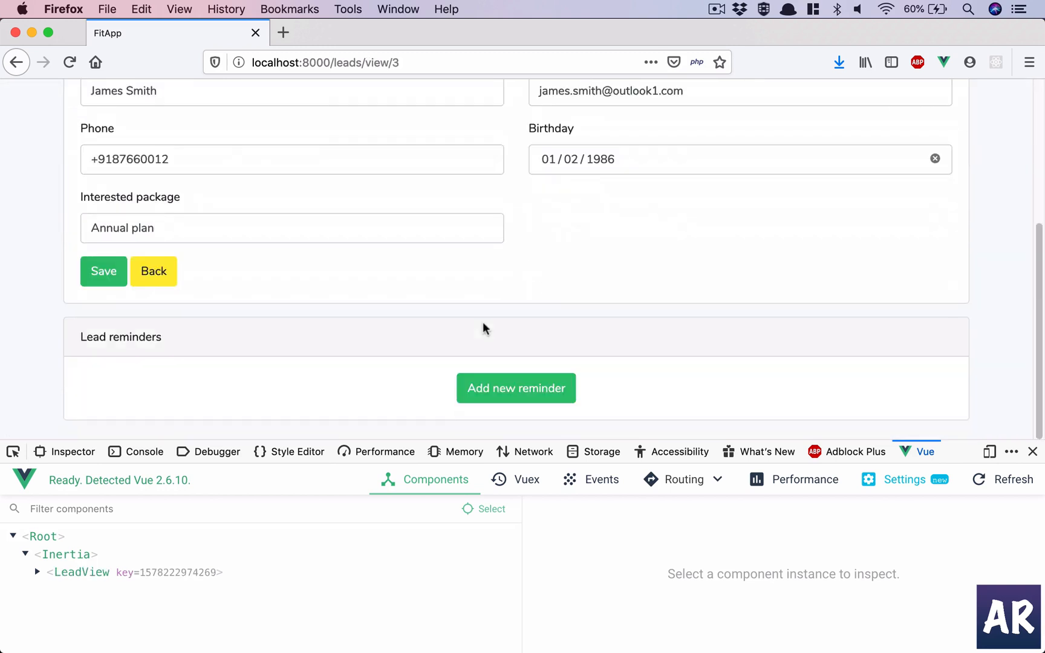
pyautogui.click(511, 388)
pyautogui.click(129, 323)
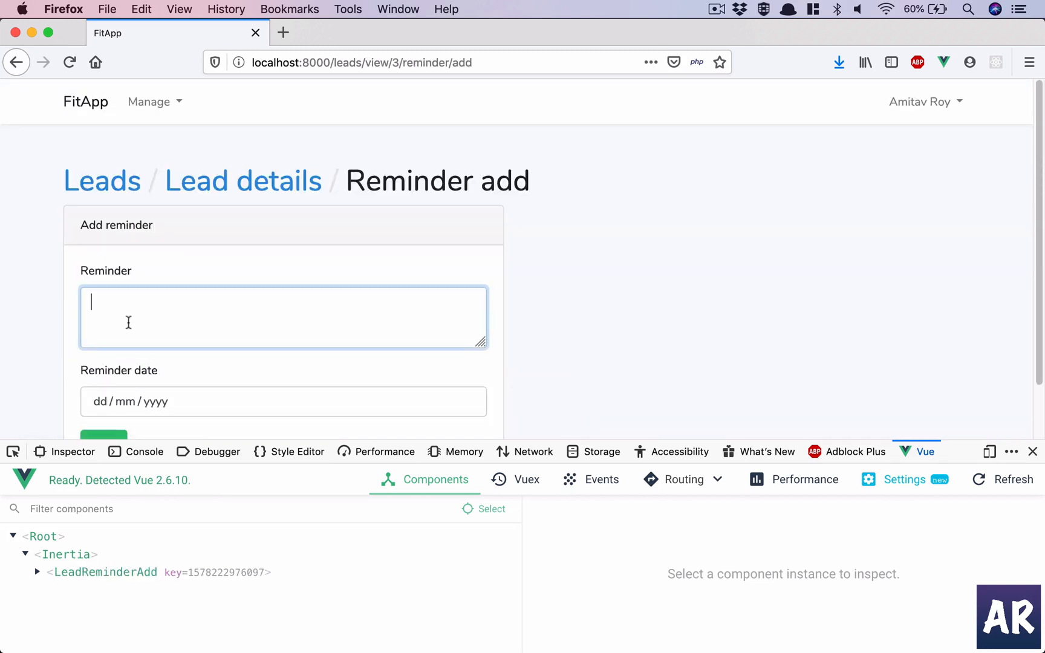
pyautogui.write('Adding one')
pyautogui.write(' more reminder')
pyautogui.scroll(-2, 16, 295)
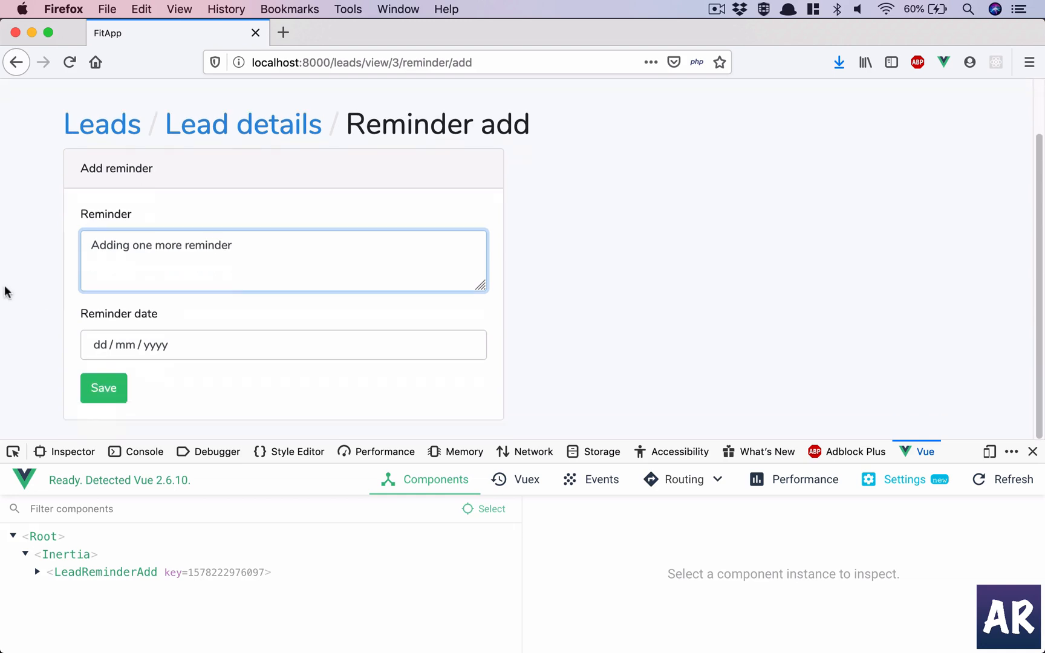
pyautogui.click(204, 336)
pyautogui.click(111, 457)
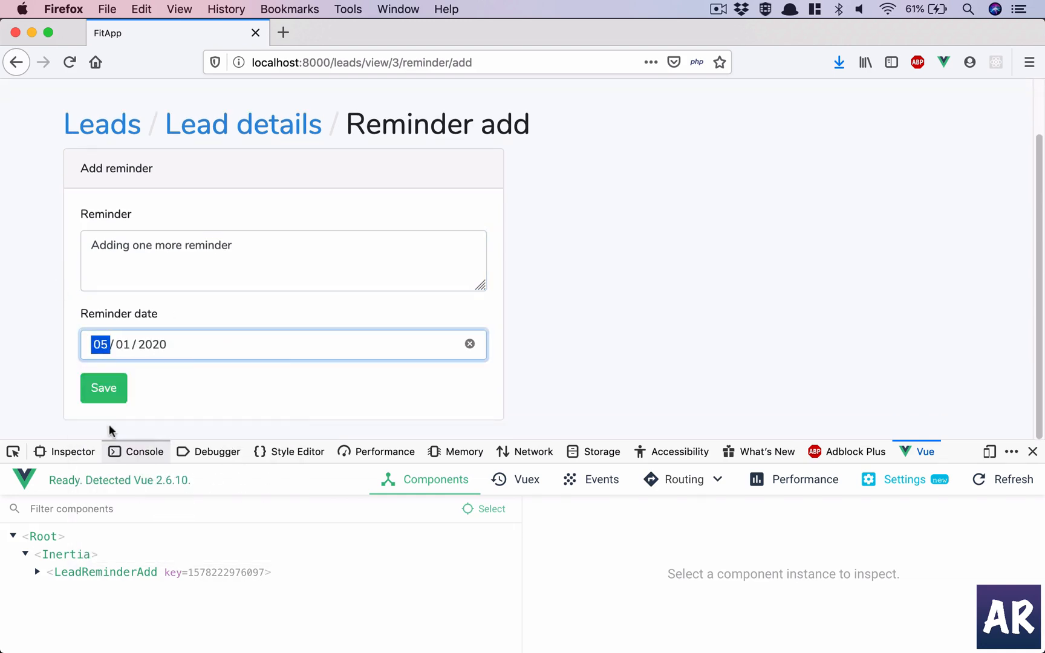
pyautogui.click(107, 394)
pyautogui.scroll(-5, 112, 400)
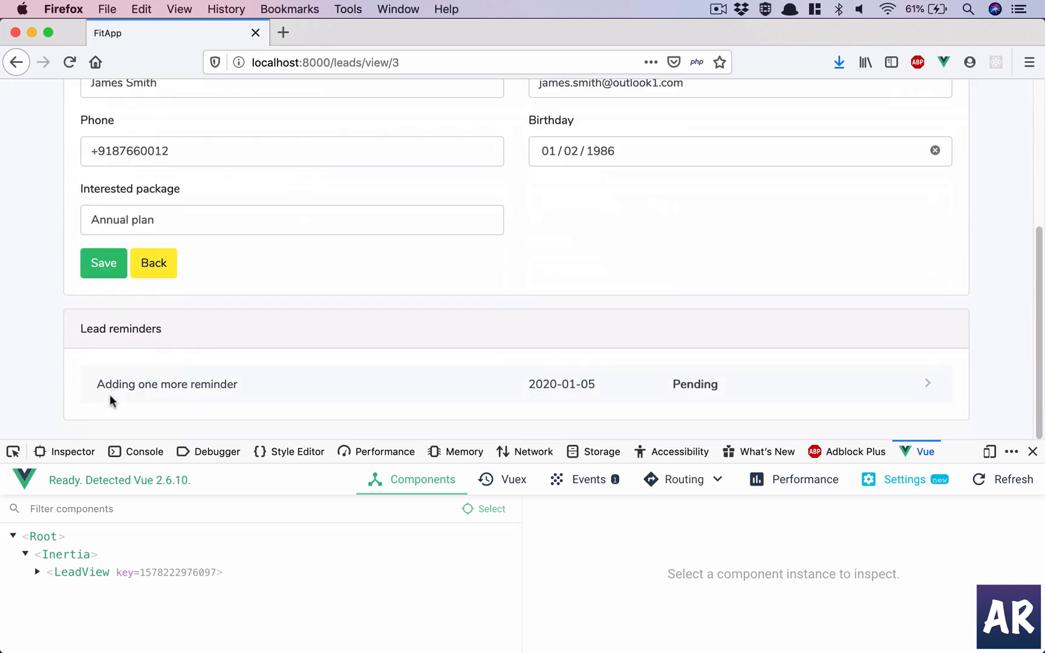
# Step: Add a 'For future date' reminder due 06/01/2020 to the second lead and save it
pyautogui.click(153, 263)
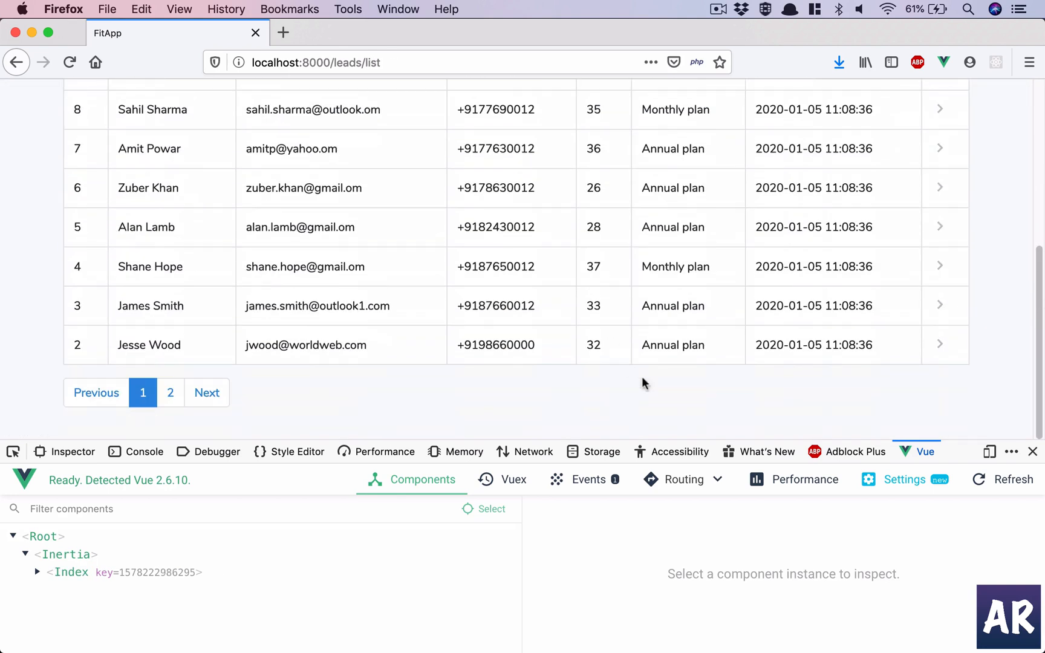
pyautogui.click(939, 346)
pyautogui.scroll(-5, 522, 346)
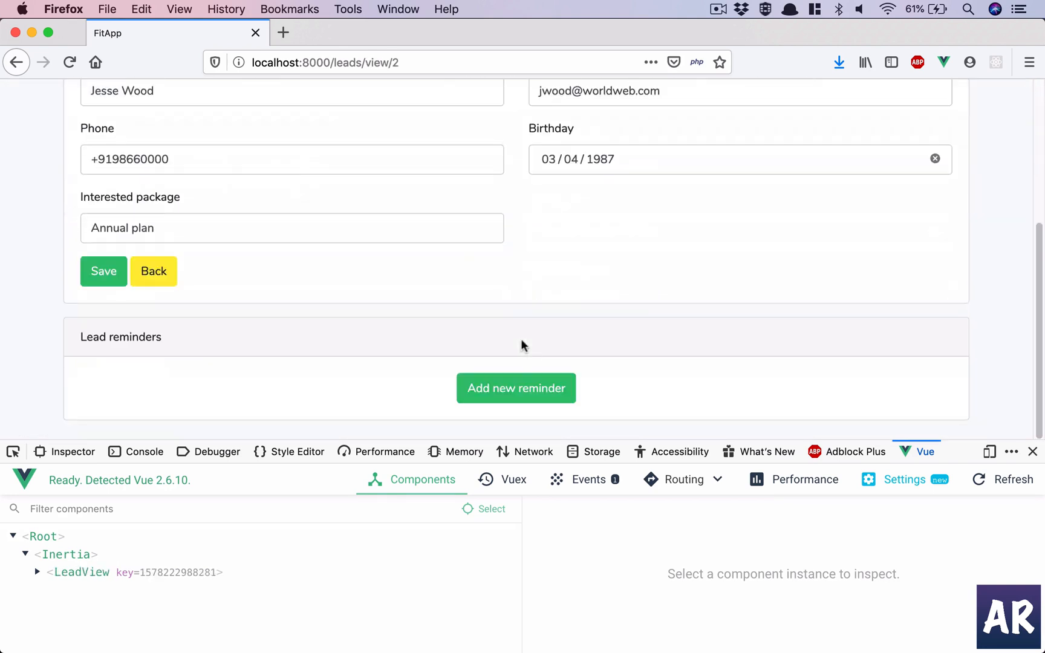
pyautogui.click(523, 396)
pyautogui.click(168, 323)
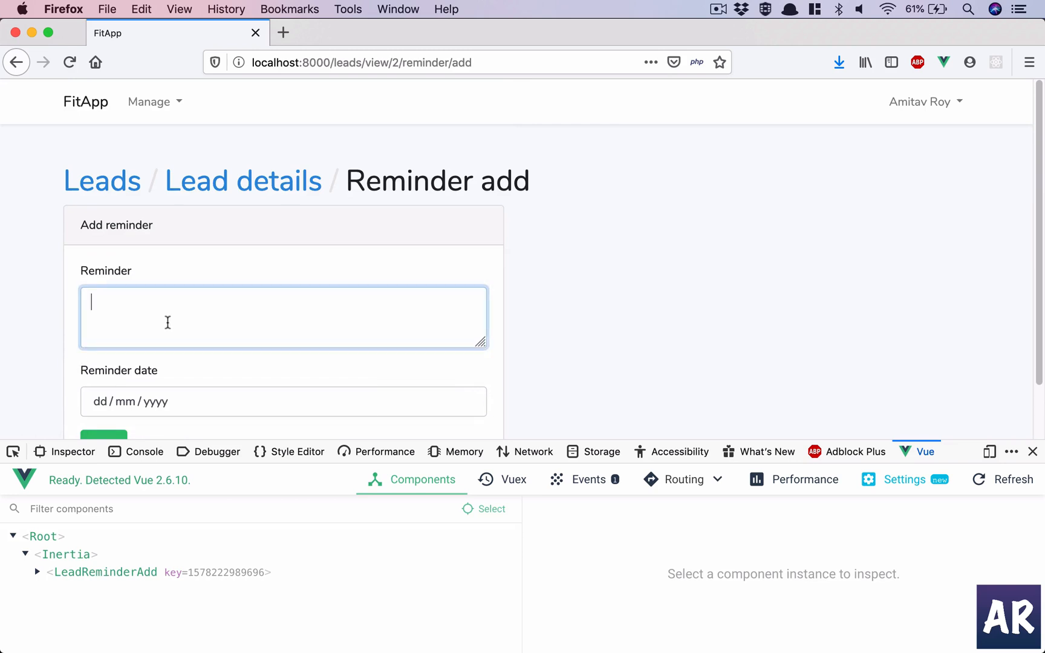
pyautogui.write('For future date')
pyautogui.click(179, 404)
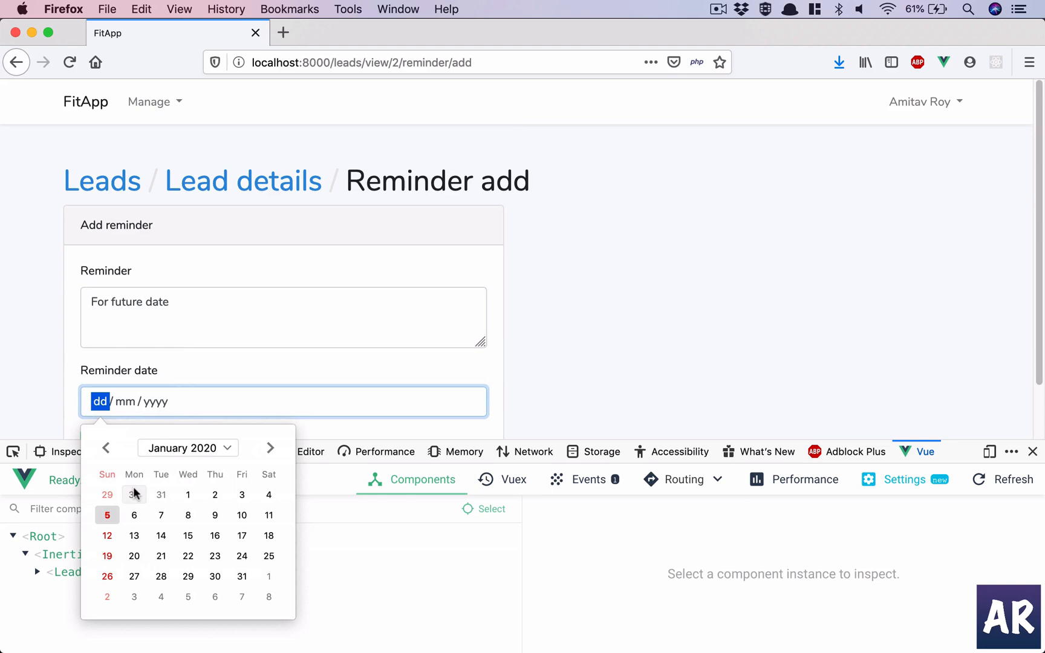
pyautogui.click(133, 516)
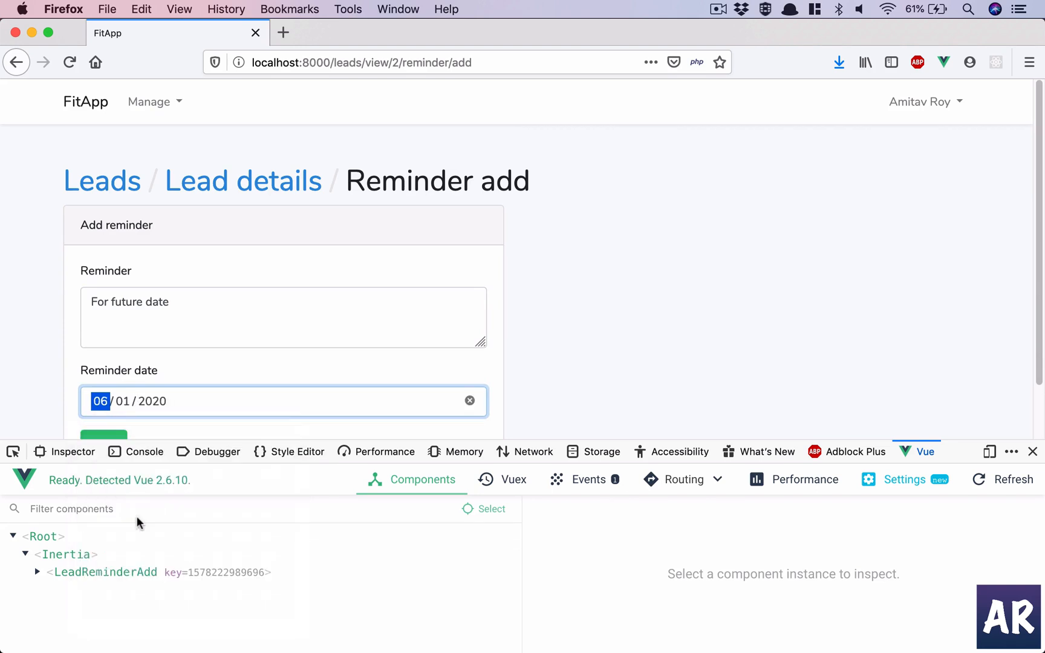
pyautogui.scroll(-2, 135, 357)
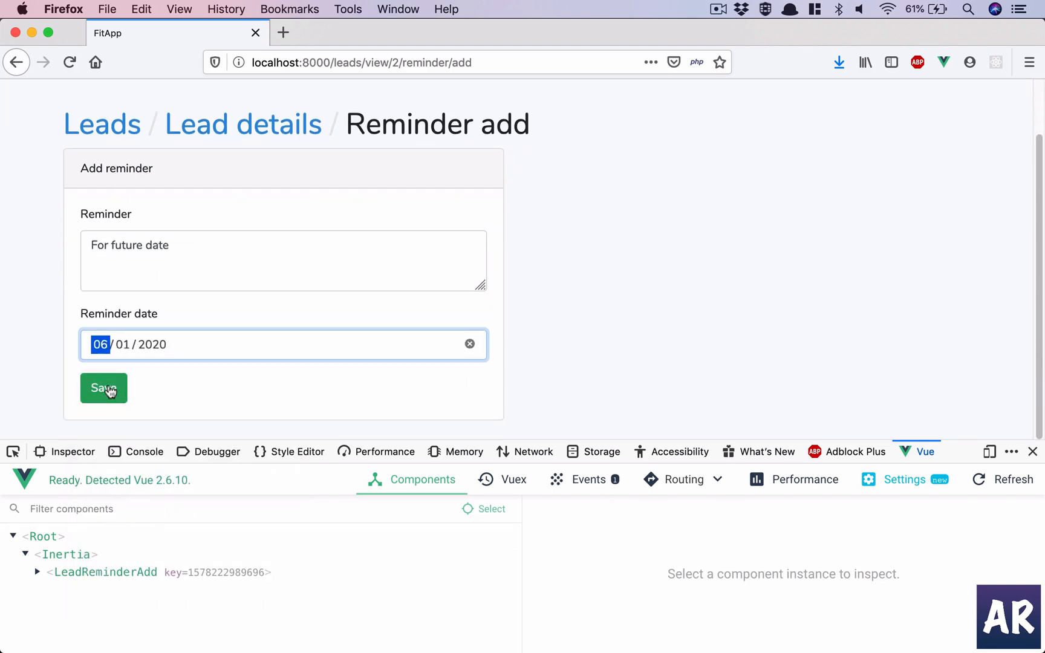
pyautogui.click(108, 391)
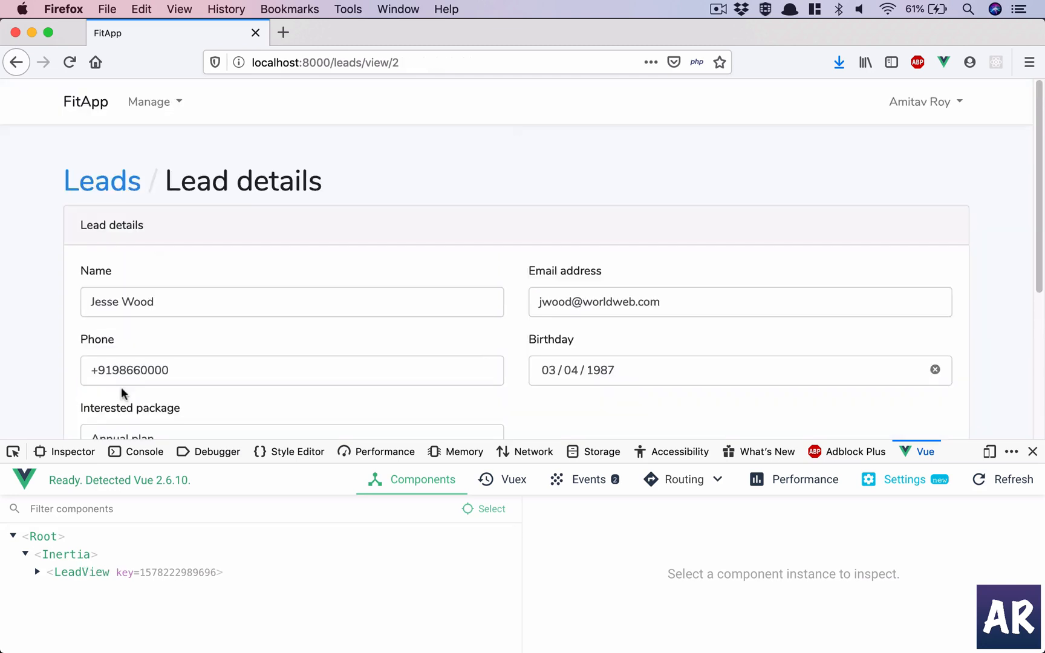
# Step: Check the dashboard Index props show two reminders against Sequel Pro's reminders table
pyautogui.click(94, 109)
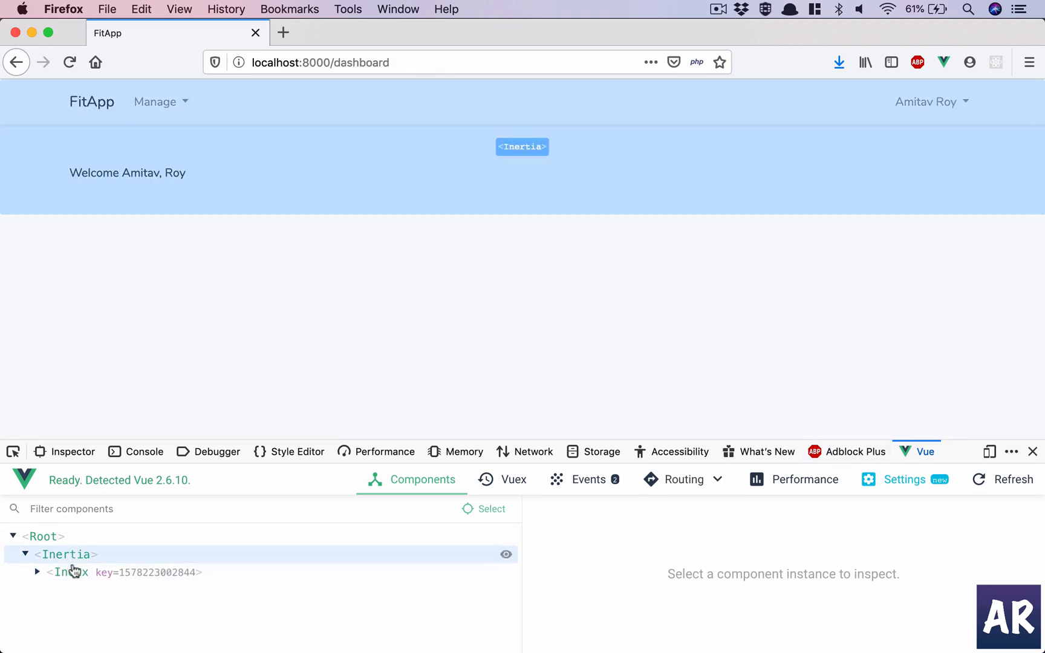
pyautogui.click(74, 573)
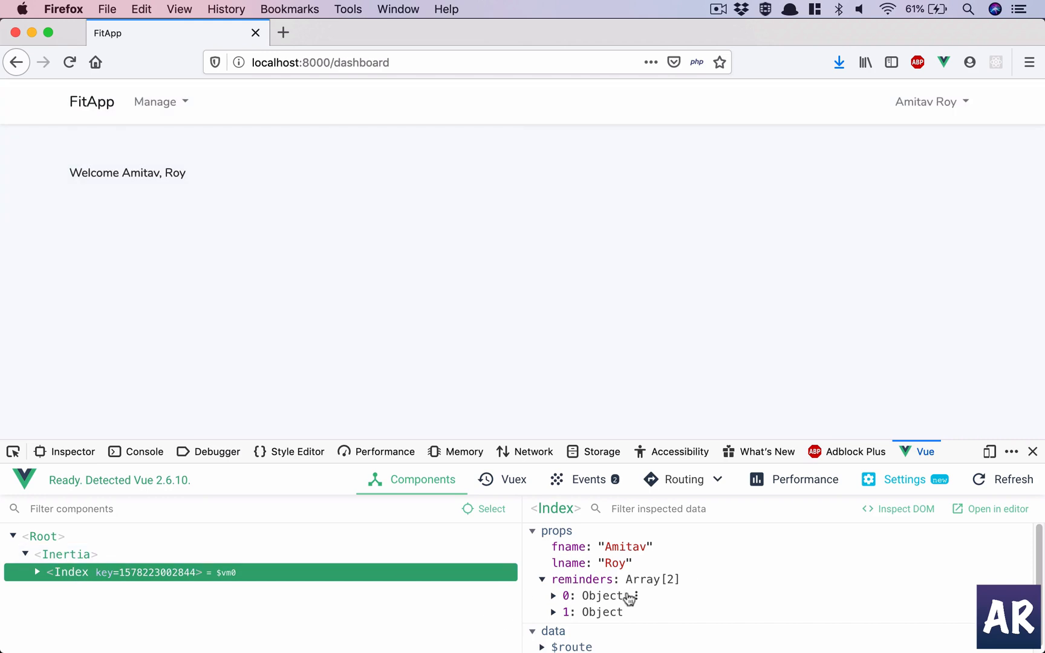
pyautogui.press('super+Tab')
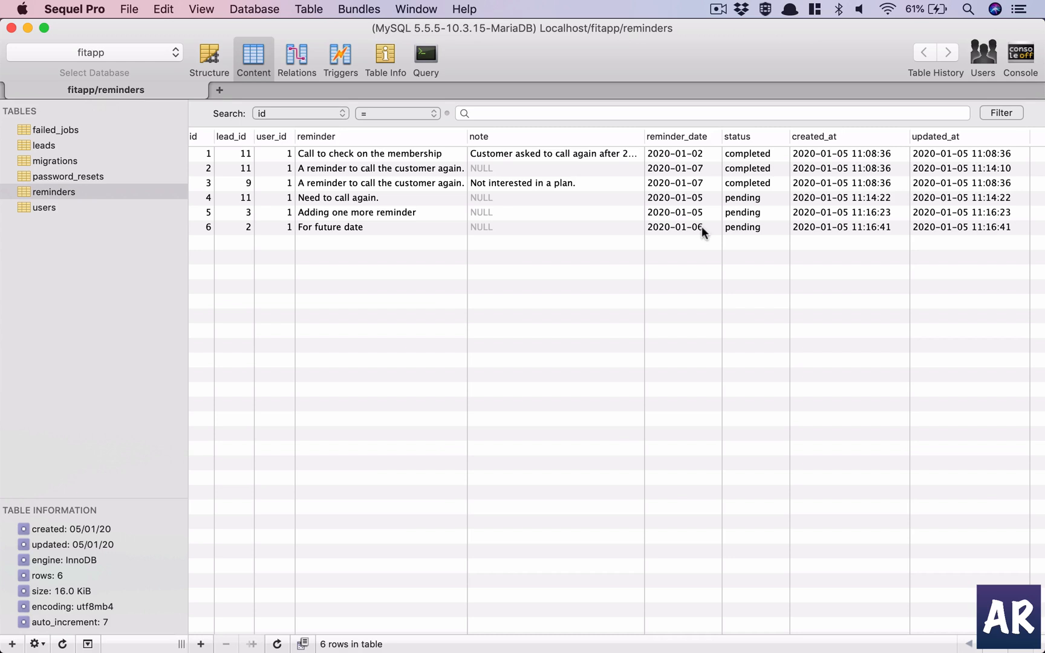
pyautogui.press('super+Tab')
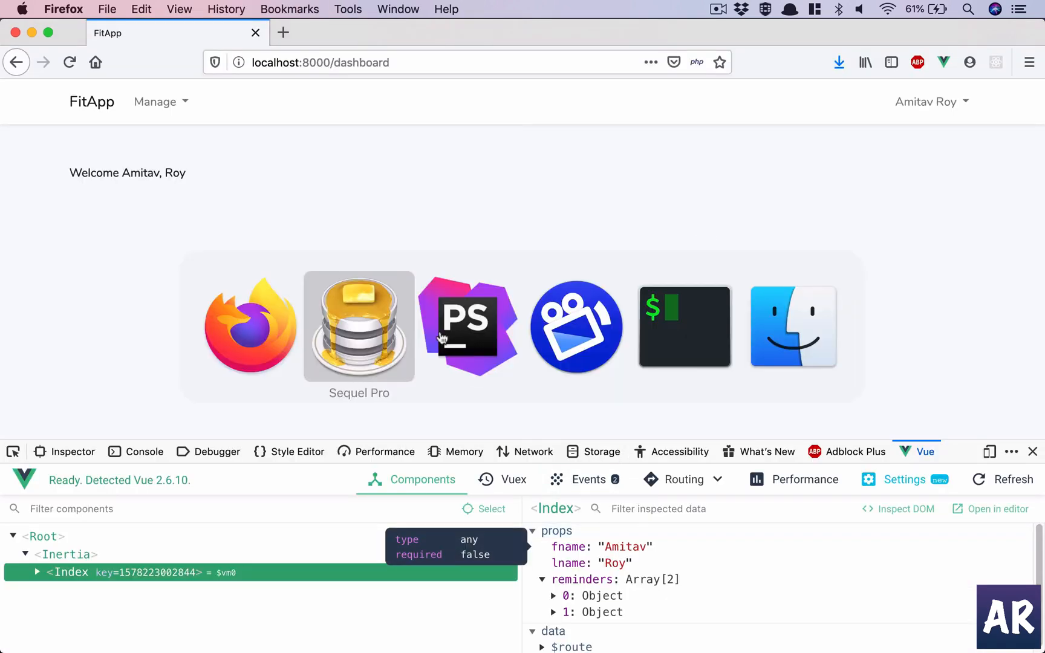
# Step: Review the 'pending' status filter in DashboardController's query, then return to the reminders table
pyautogui.press('super+Tab')
pyautogui.press('Tab')
pyautogui.click(99, 49)
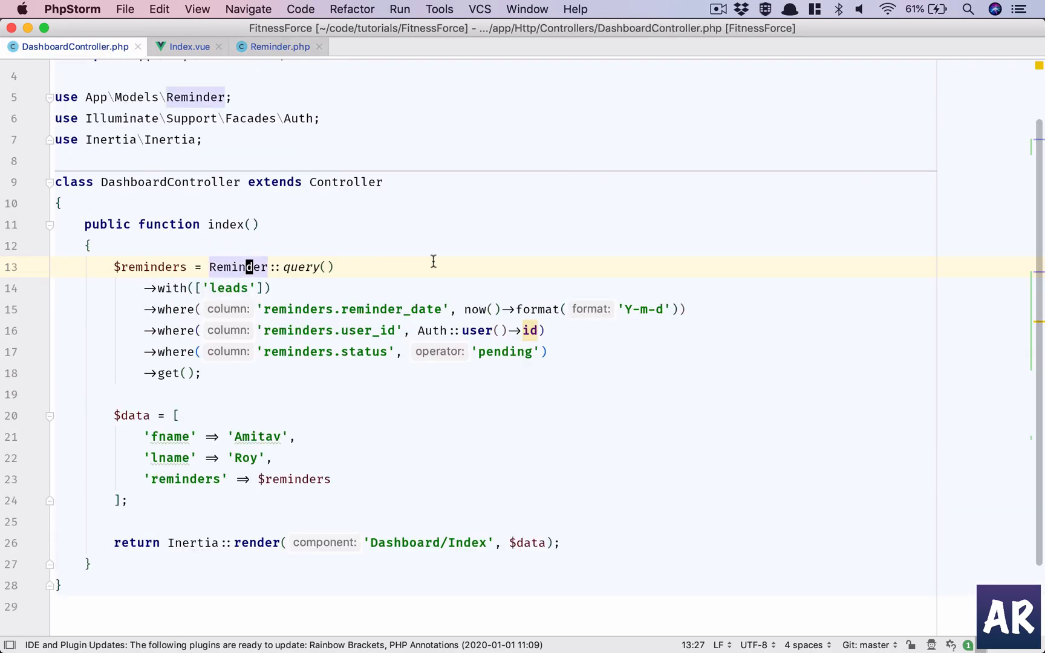
pyautogui.doubleClick(497, 351)
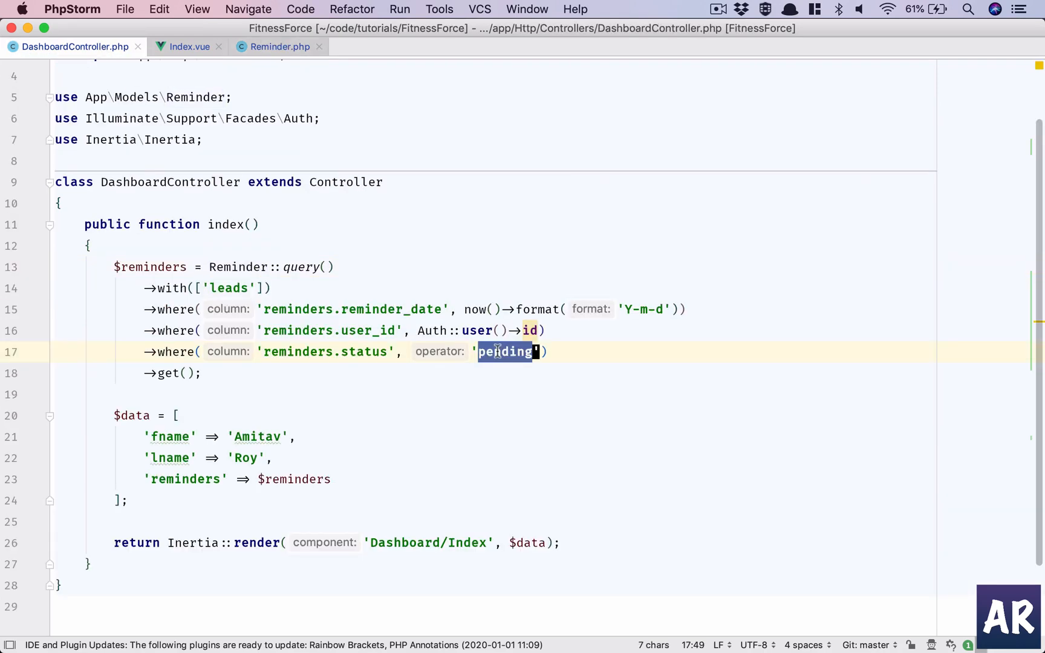
pyautogui.press('super+Tab')
pyautogui.press('super+Tab')
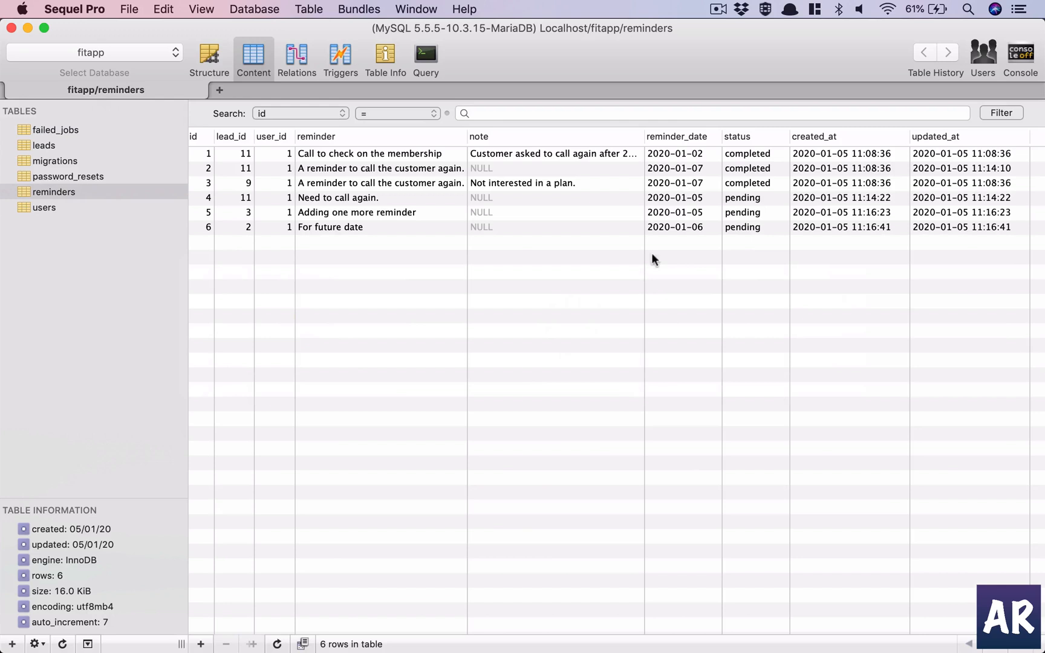
# Step: Set reminder 5's status to completed in Sequel Pro and confirm the dashboard props drop it
pyautogui.doubleClick(741, 217)
pyautogui.write('completed')
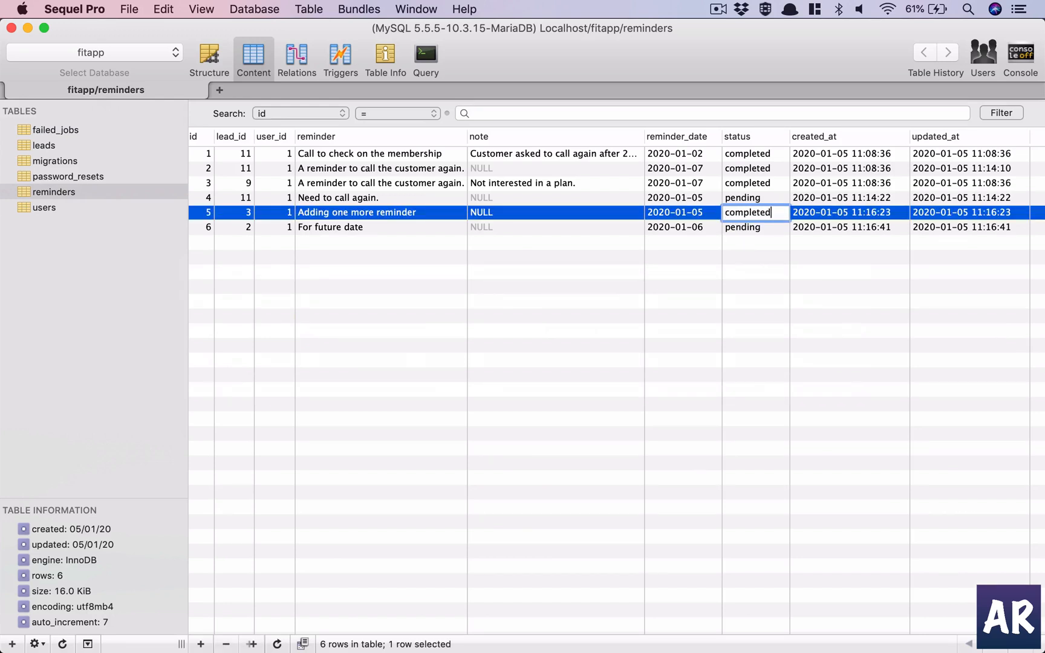
pyautogui.press('Return')
pyautogui.press('super+Tab')
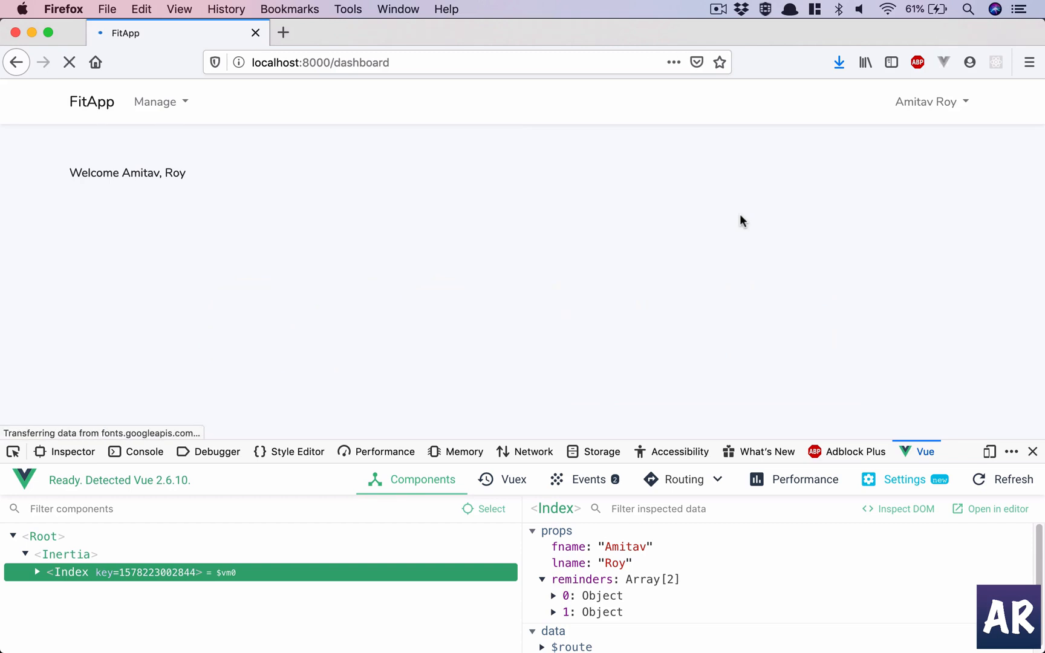
pyautogui.click(425, 579)
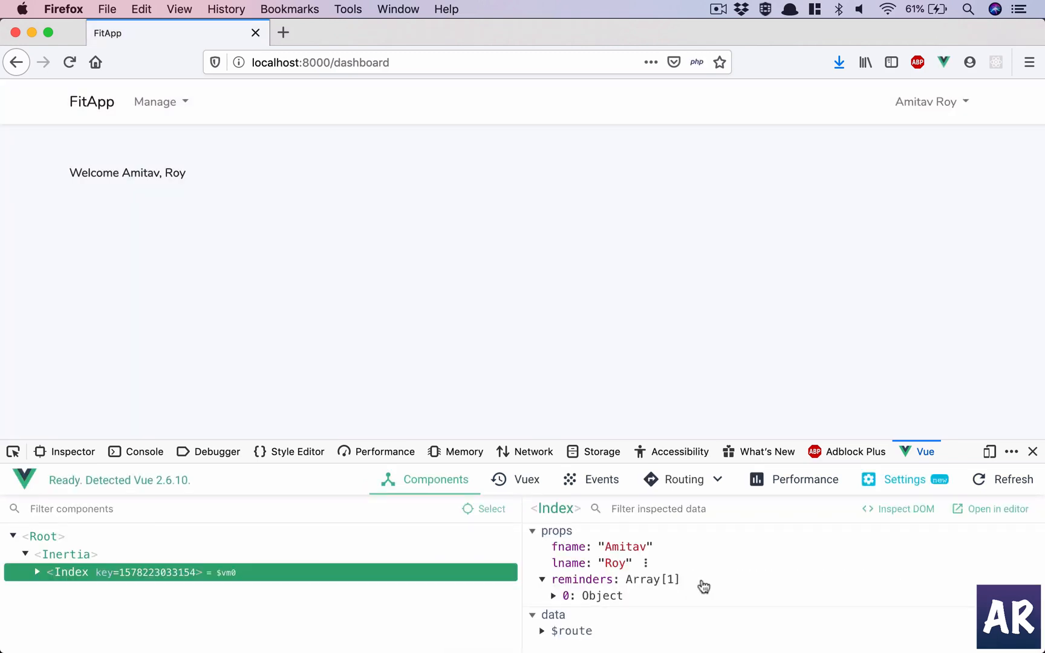
# Step: Restore reminder 5 to pending and confirm the reloaded dashboard props list two reminders again
pyautogui.press('super+Tab')
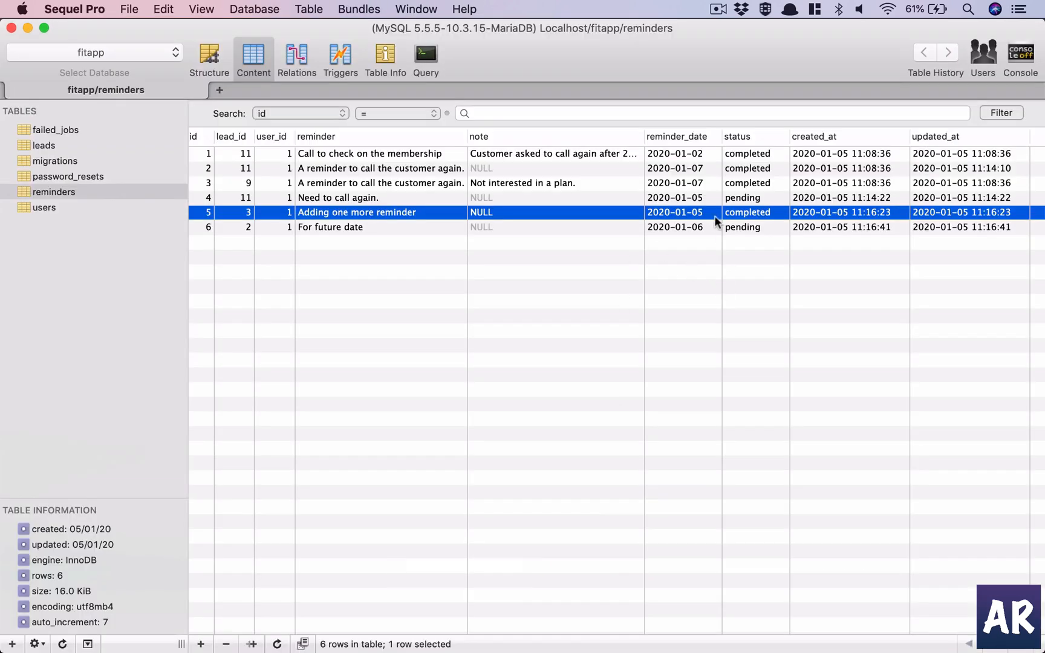
pyautogui.doubleClick(753, 214)
pyautogui.write('pending')
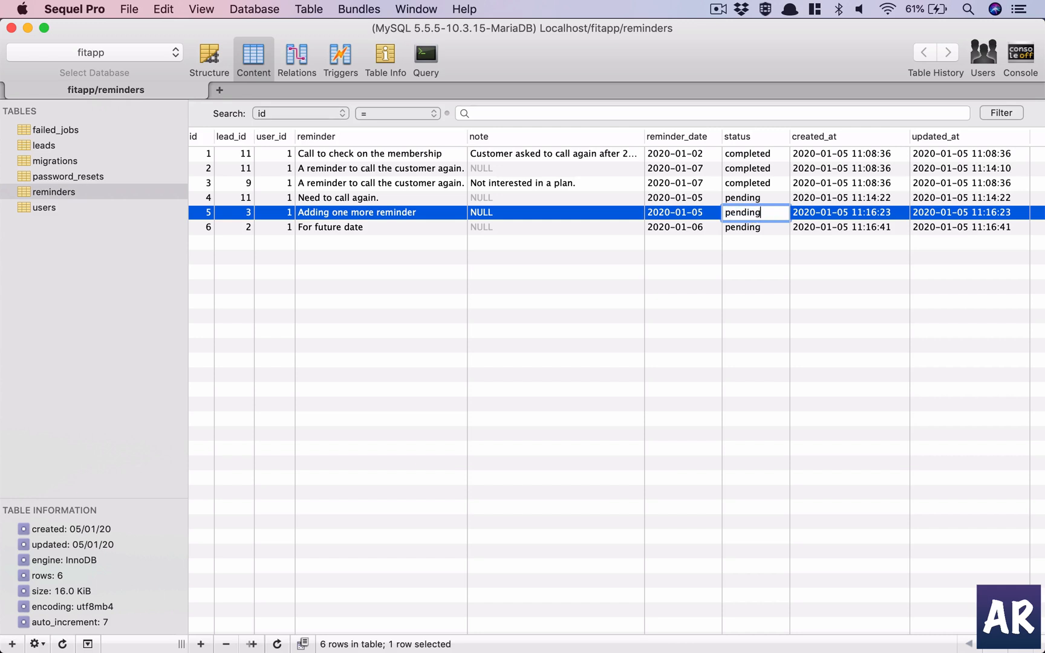
pyautogui.press('Return')
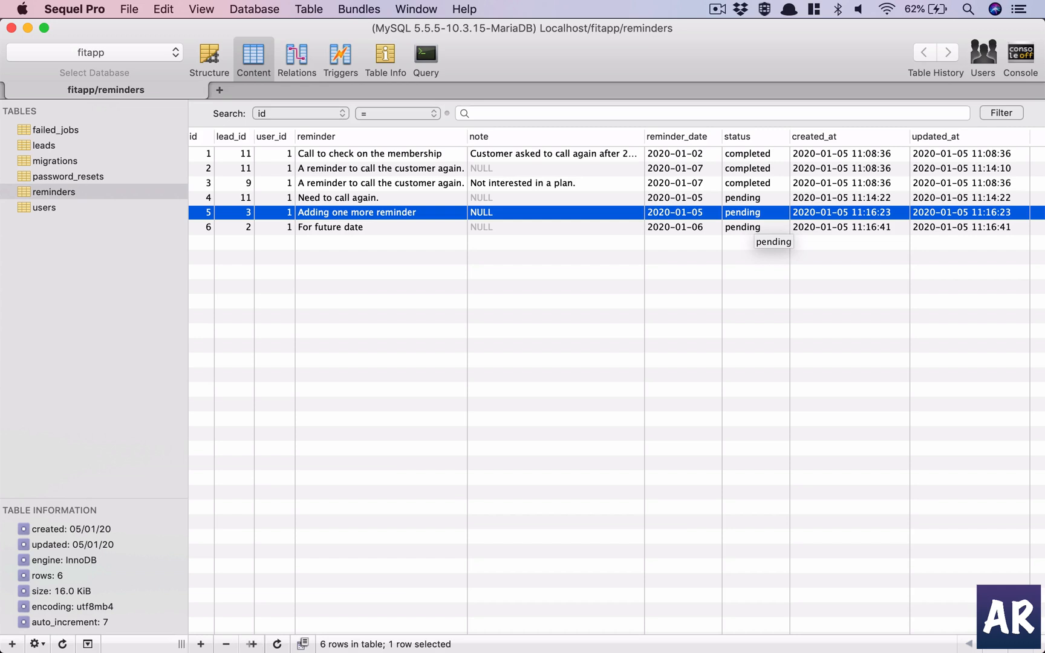
pyautogui.press('super+Tab')
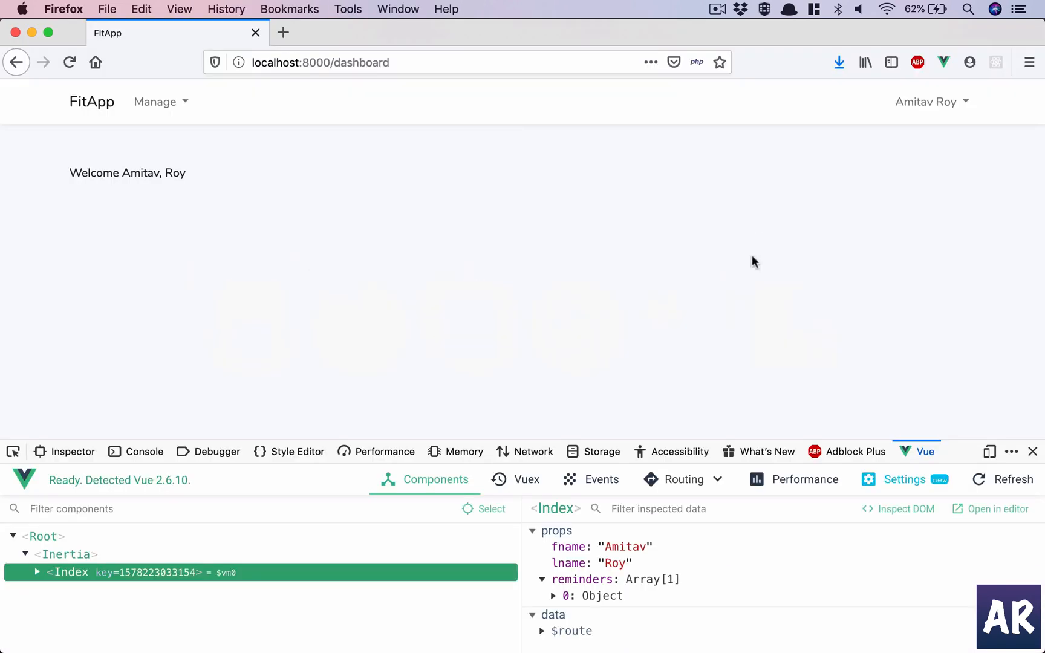
pyautogui.press('super+r')
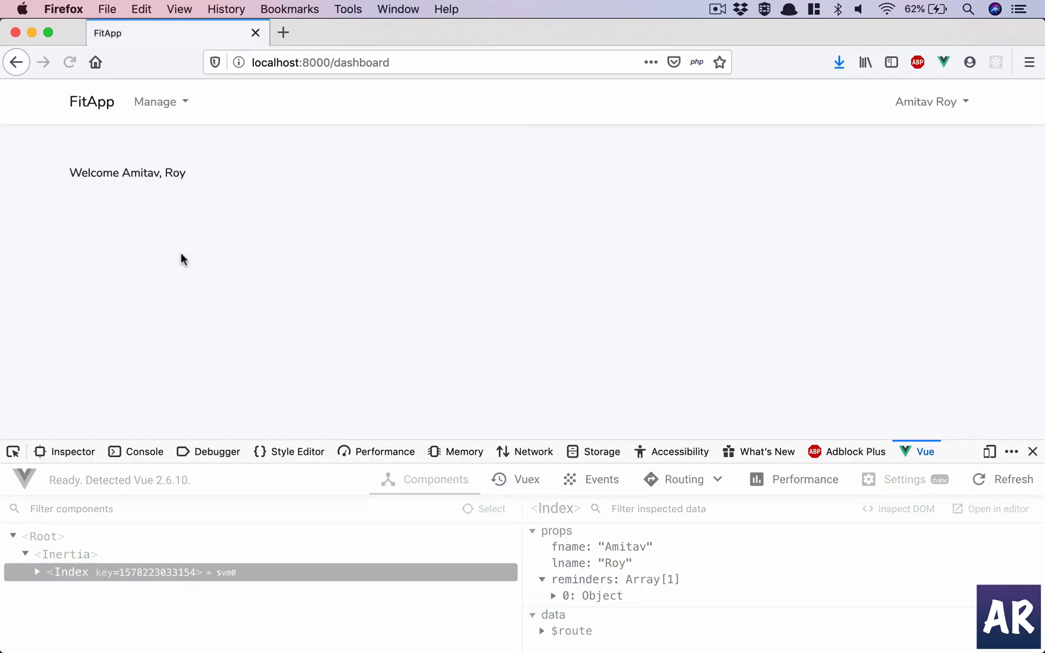
pyautogui.click(79, 577)
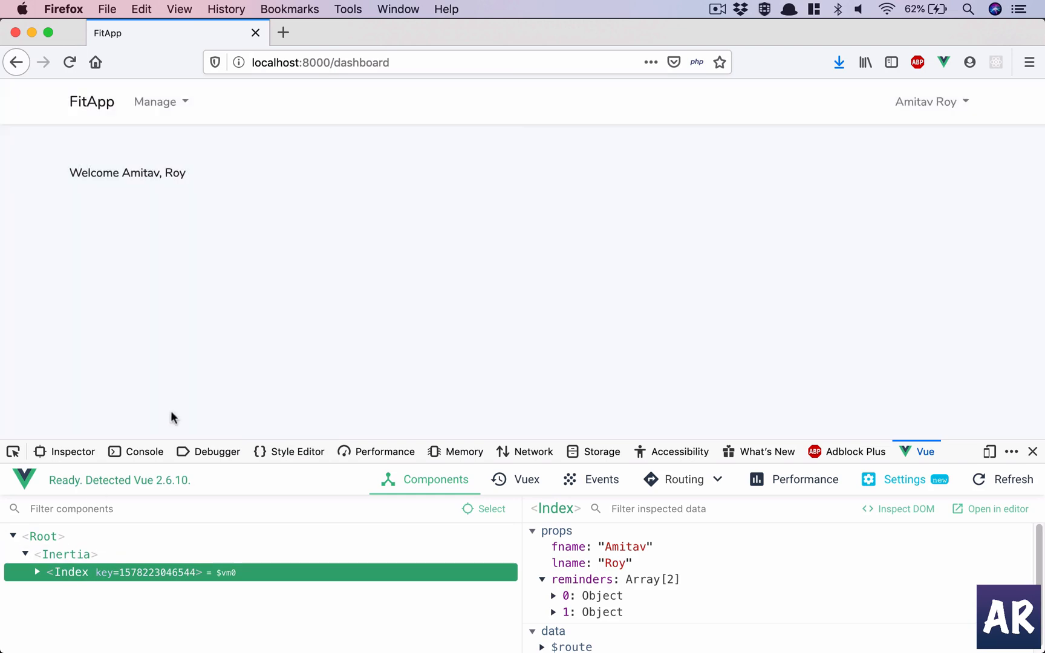
pyautogui.press('super+Tab')
pyautogui.press('super+Tab')
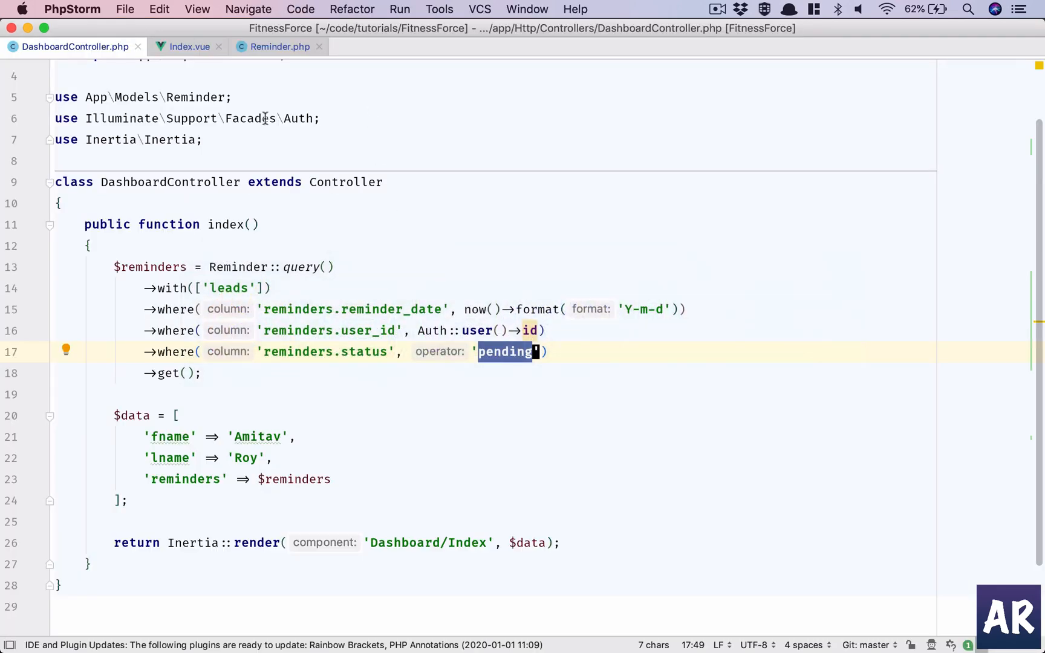
# Step: Add a second row with an empty col-sm-4 column below the welcome row in Index.vue and reveal the Dashboard folder
pyautogui.click(190, 47)
pyautogui.scroll(2, 204, 185)
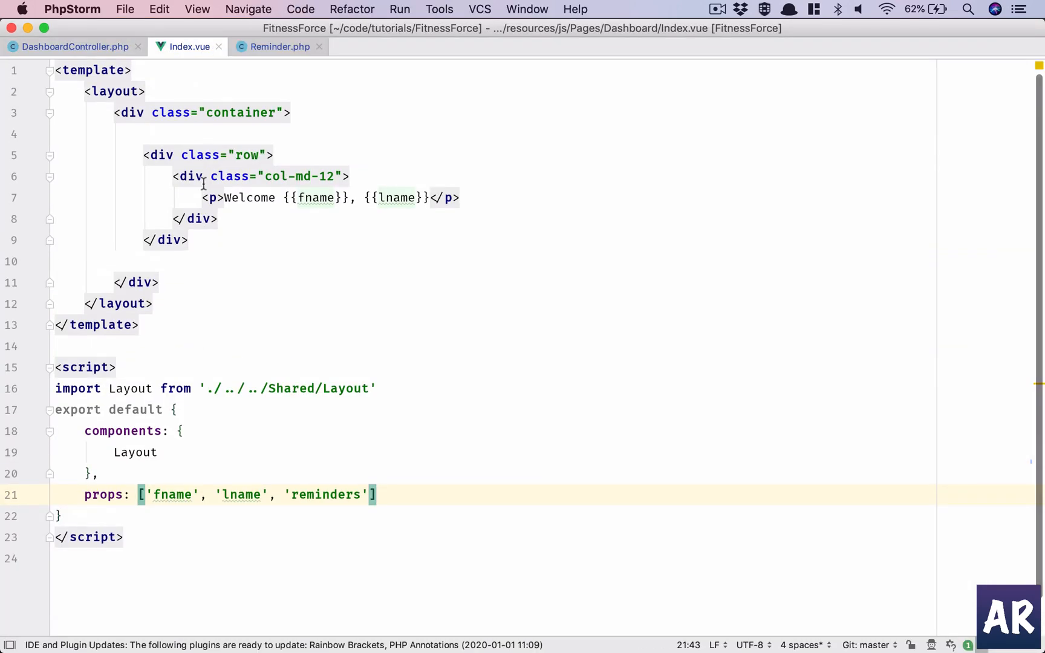
pyautogui.click(233, 246)
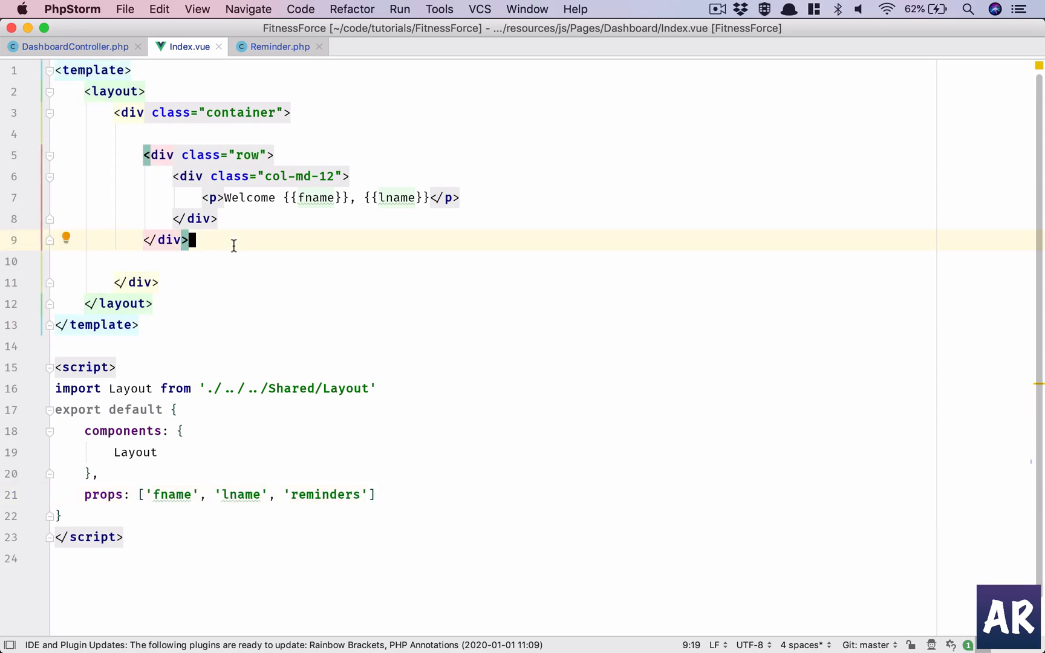
pyautogui.press('Return')
pyautogui.press('Return')
pyautogui.write('div.')
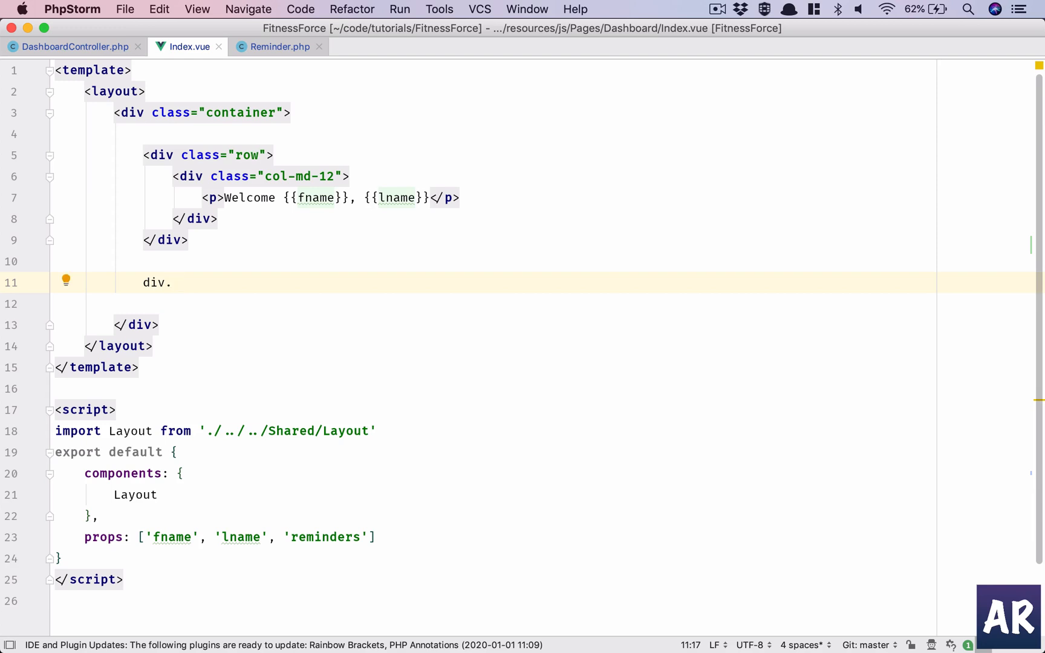
pyautogui.write('row')
pyautogui.write('>div.col-sm-')
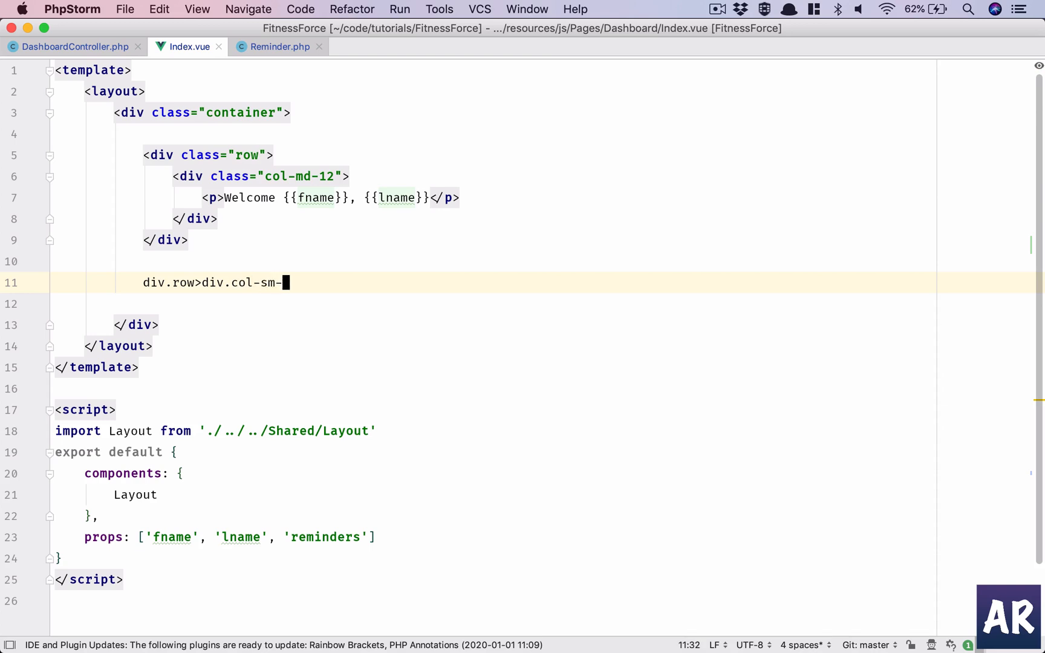
pyautogui.write('4')
pyautogui.press('Tab')
pyautogui.press('Return')
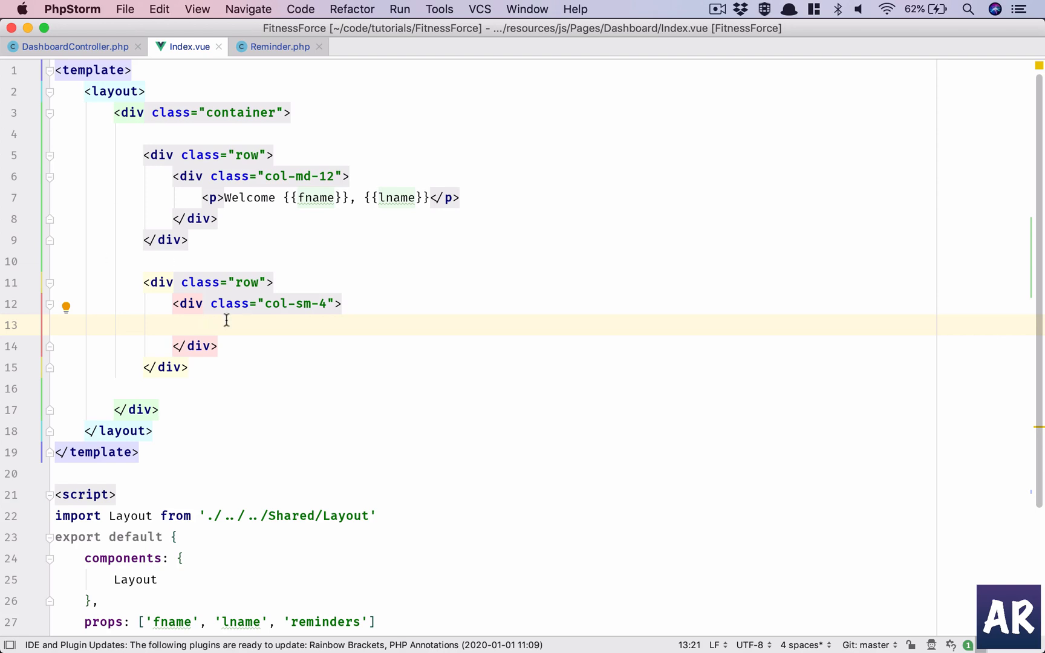
pyautogui.scroll(-5, 226, 321)
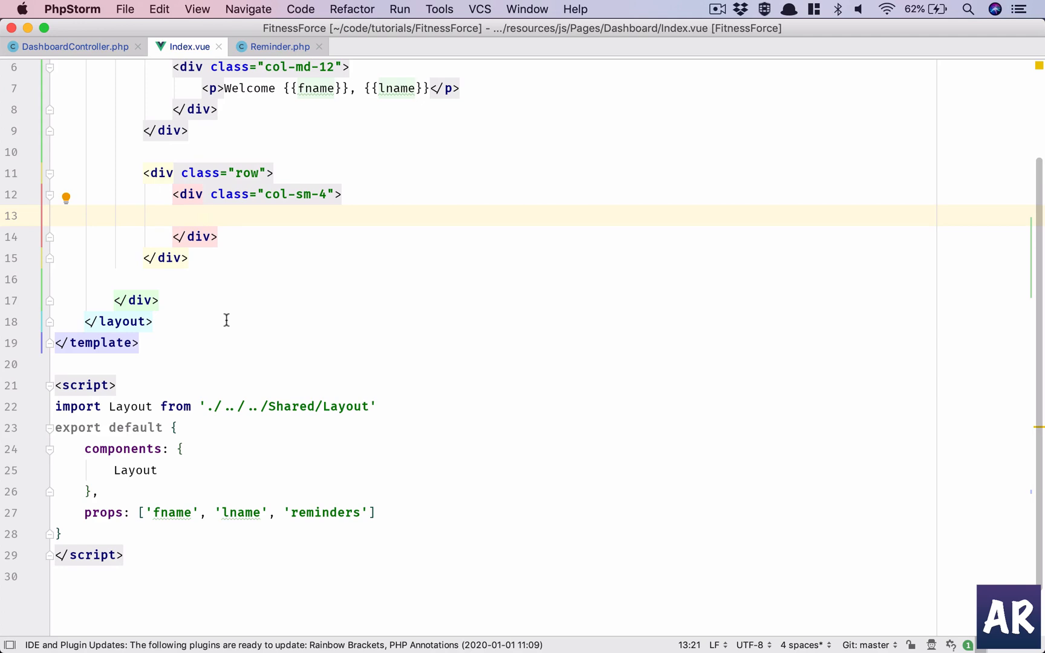
pyautogui.press('super+1')
# Step: Create a new ReminderList.vue file inside the Dashboard folder
pyautogui.click(127, 294)
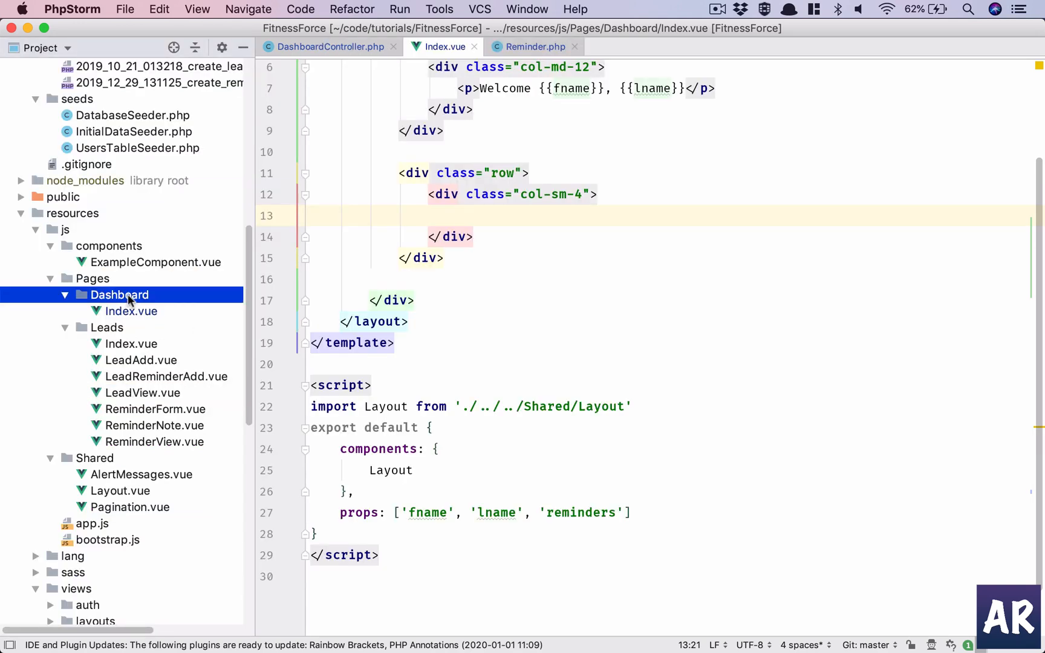
pyautogui.press('super+n')
pyautogui.press('Return')
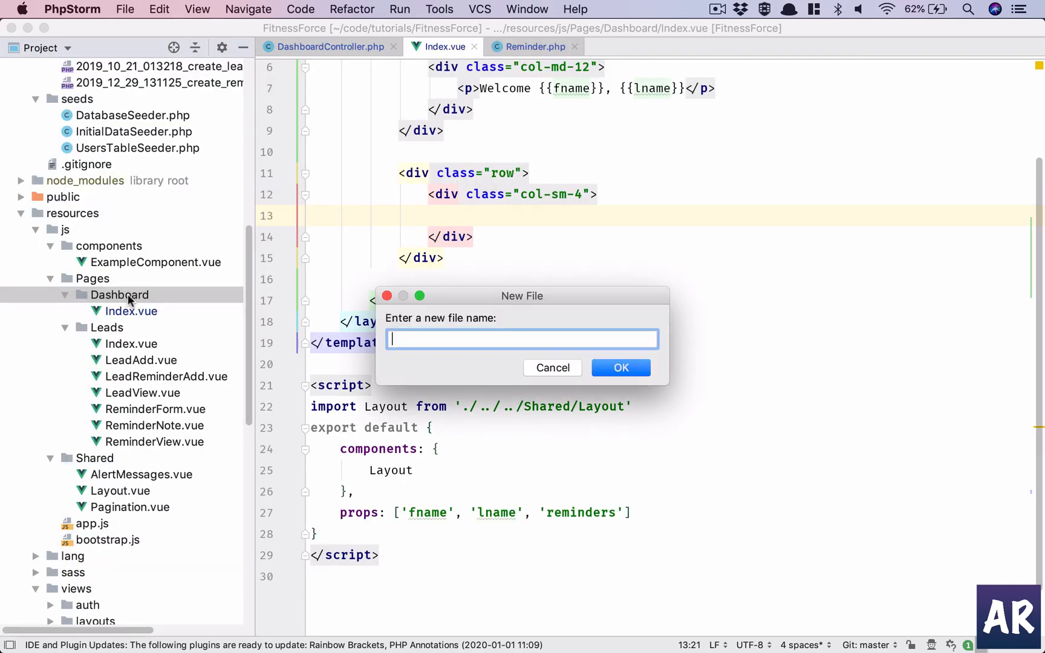
pyautogui.write('Reminder')
pyautogui.write('ue')
pyautogui.press('Return')
pyautogui.press('Return')
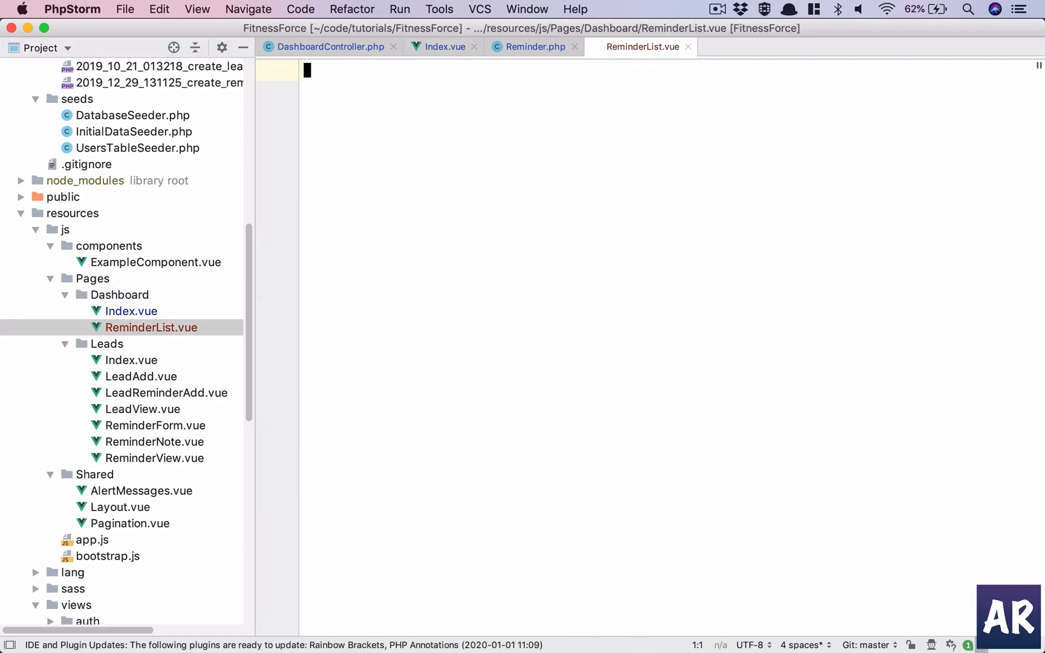
pyautogui.write('template')
# Step: Give ReminderList.vue an empty template and a script exporting props: { reminders: Array }
pyautogui.press('Tab')
pyautogui.press('Down')
pyautogui.press('End')
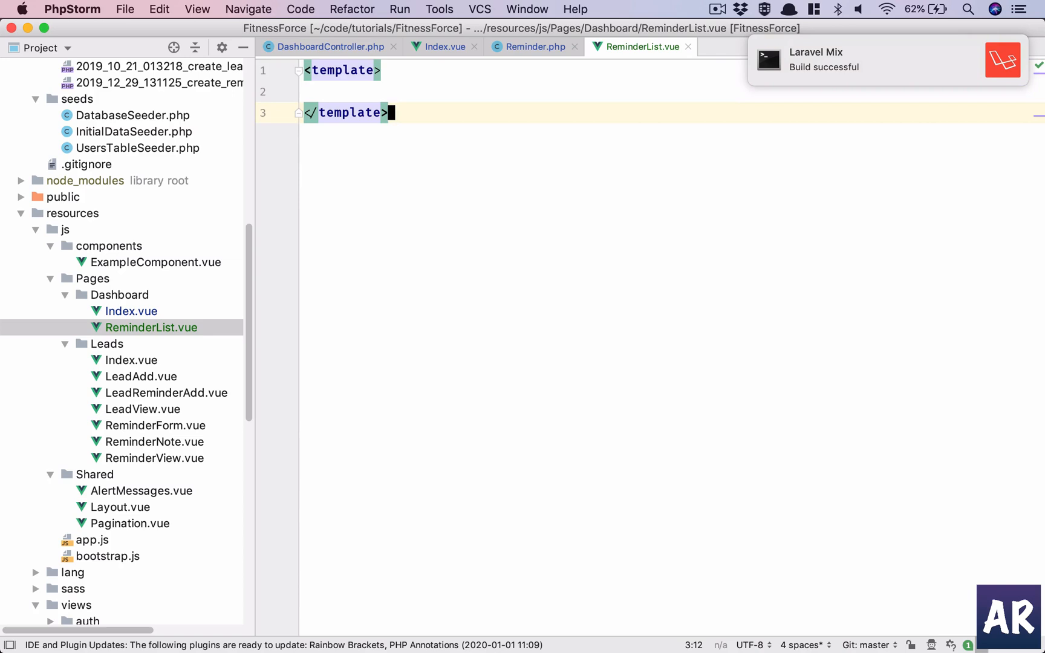
pyautogui.press('Return')
pyautogui.press('Return')
pyautogui.write('script')
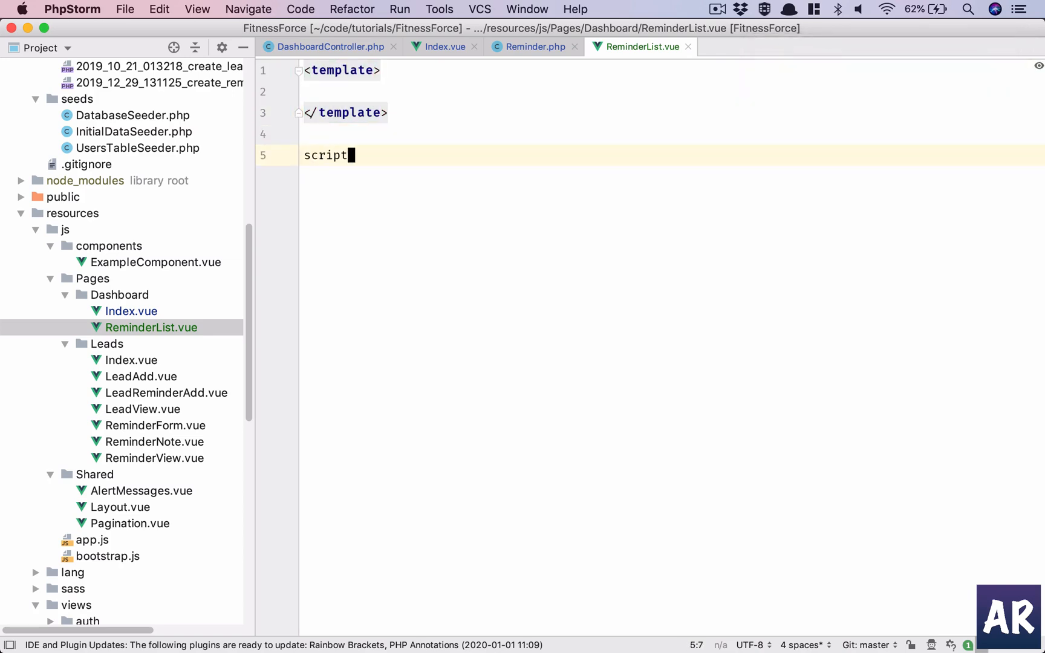
pyautogui.press('Tab')
pyautogui.write('export def')
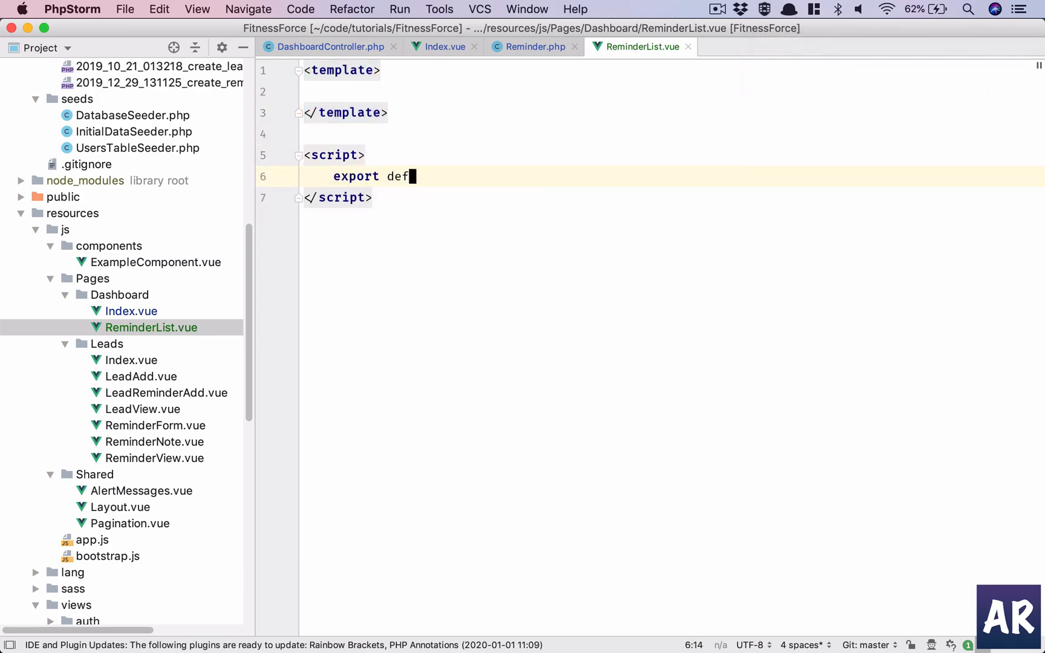
pyautogui.write('ault {')
pyautogui.press('Return')
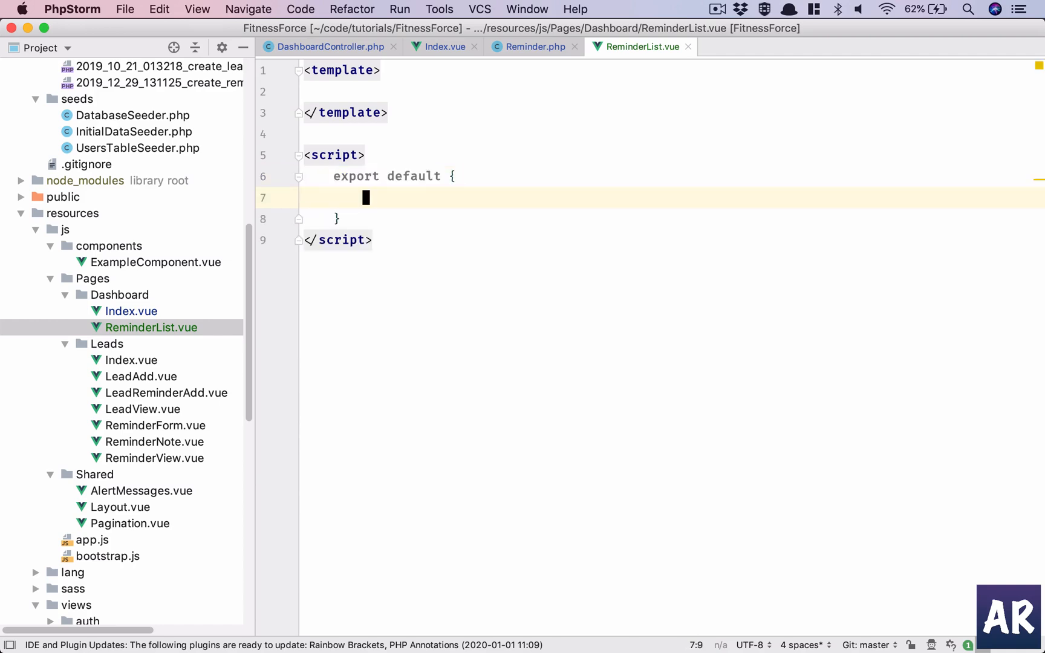
pyautogui.write('props')
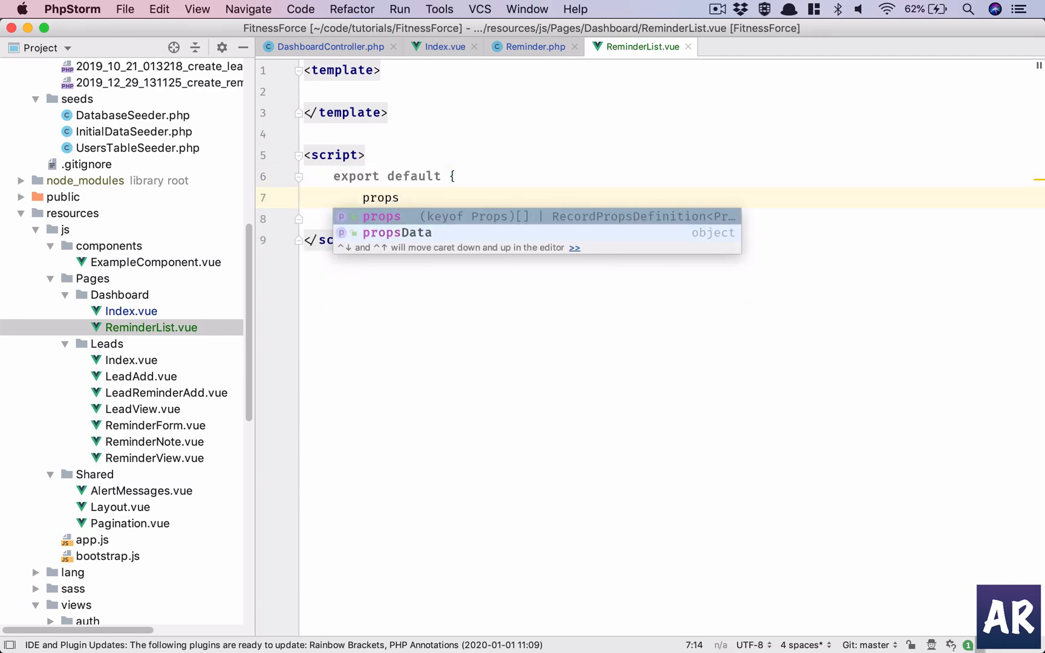
pyautogui.write(': {')
pyautogui.press('Return')
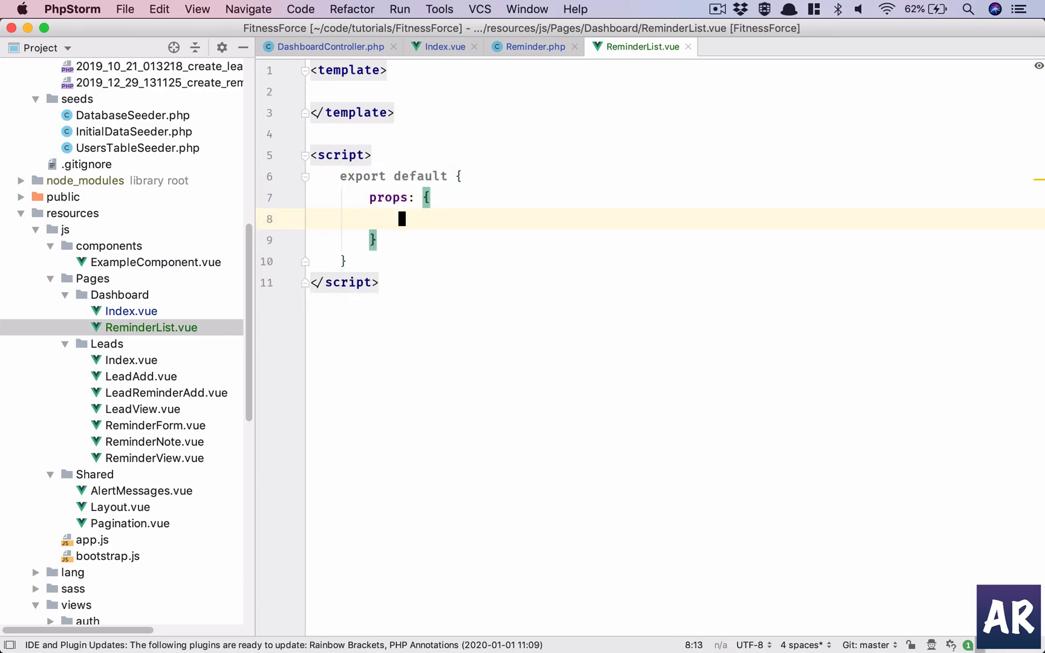
pyautogui.write('reminders')
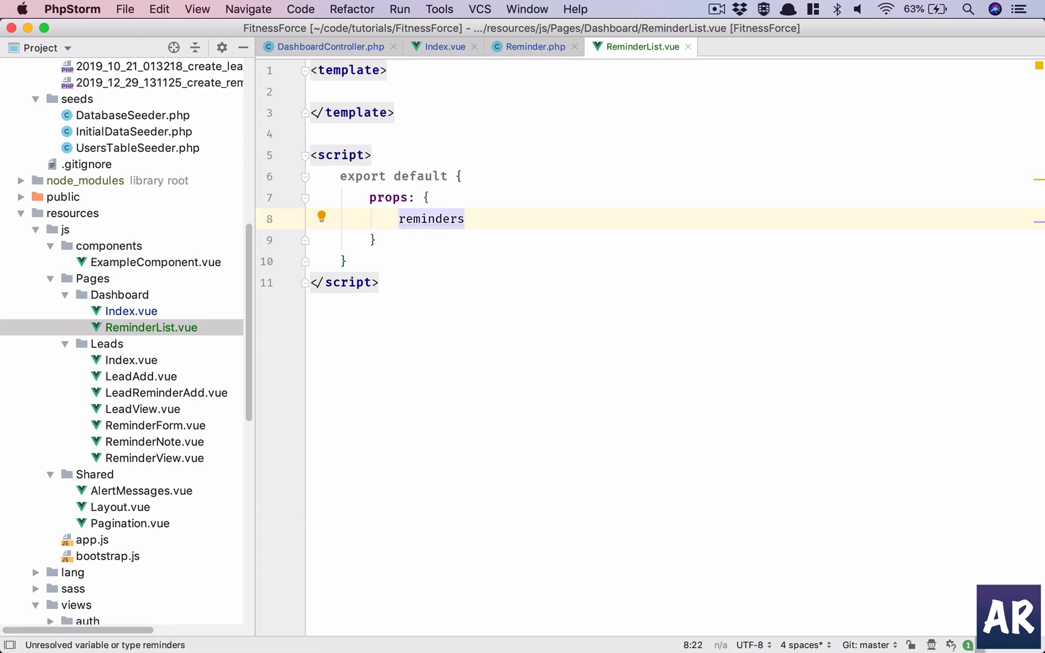
pyautogui.write(': Arr')
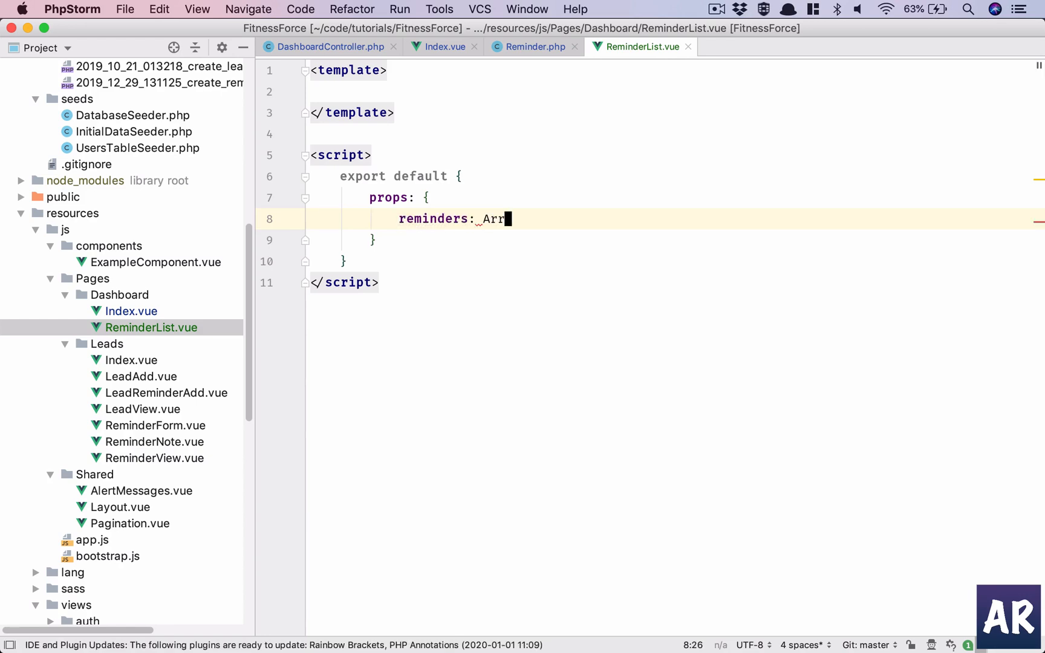
pyautogui.press('Return')
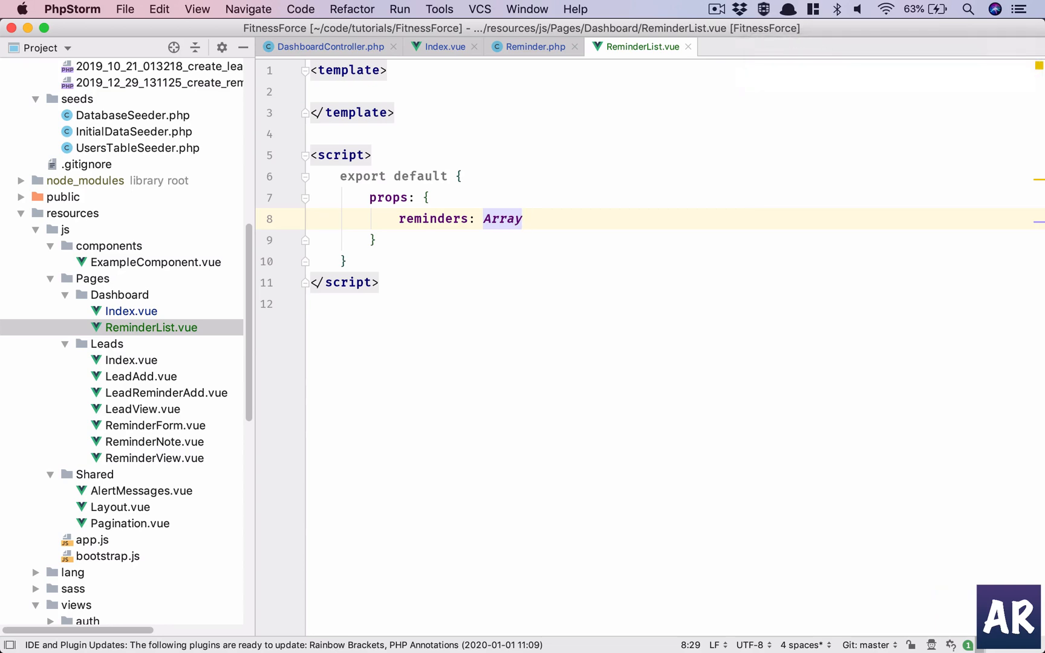
# Step: Build a card with a 'Reminders list' card-header and a card-body in the template
pyautogui.click(380, 90)
pyautogui.press('Tab')
pyautogui.write('div')
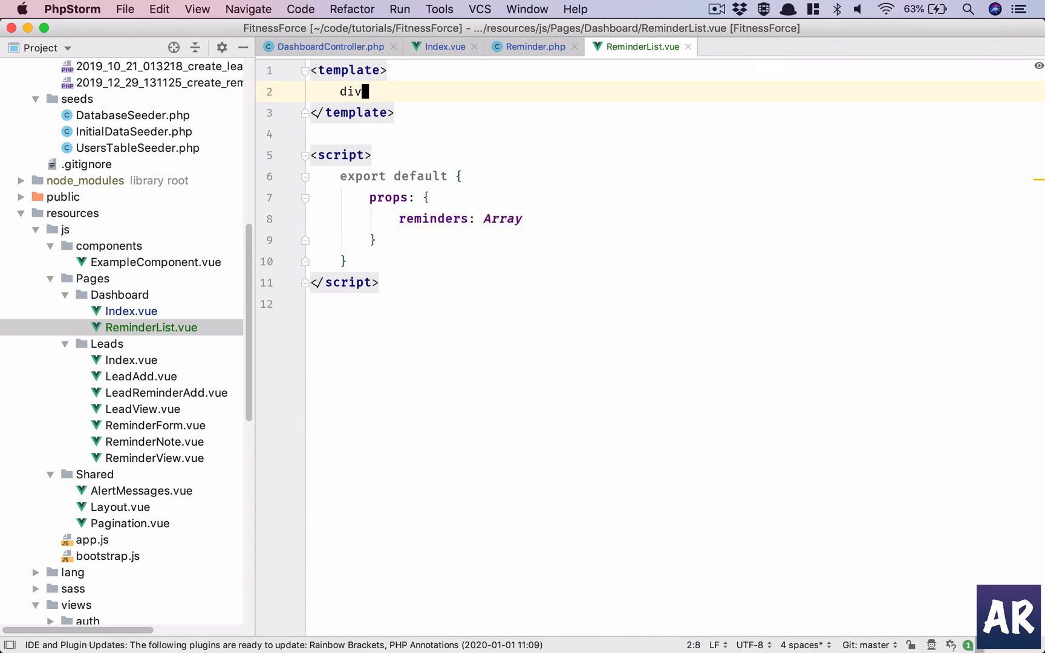
pyautogui.write('.v')
pyautogui.write('ard')
pyautogui.write('>div')
pyautogui.write('.')
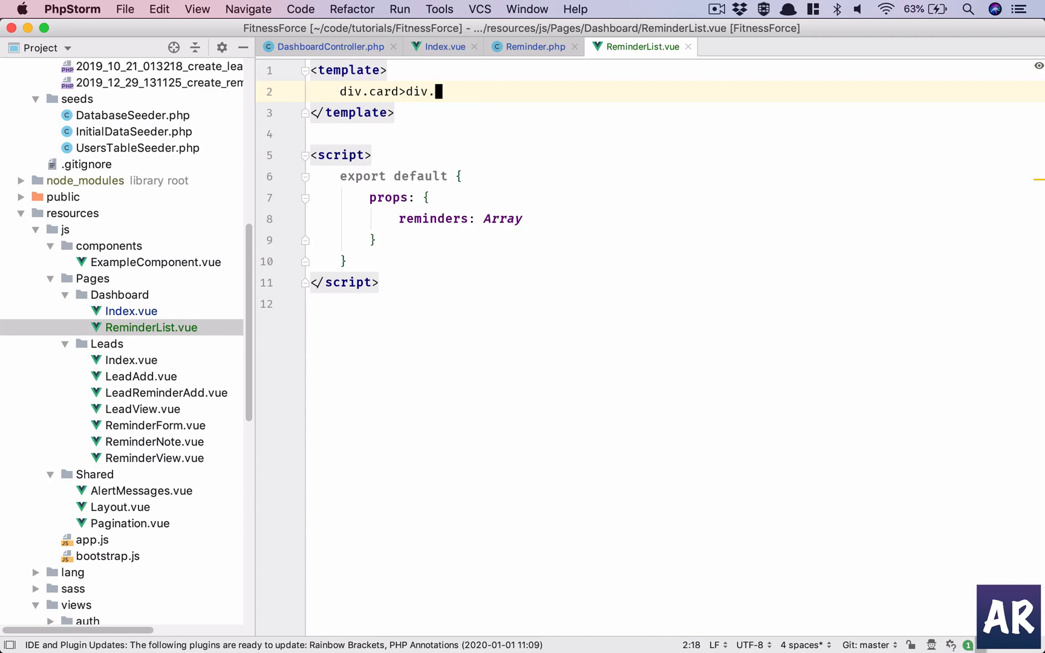
pyautogui.write('card')
pyautogui.write('>heade')
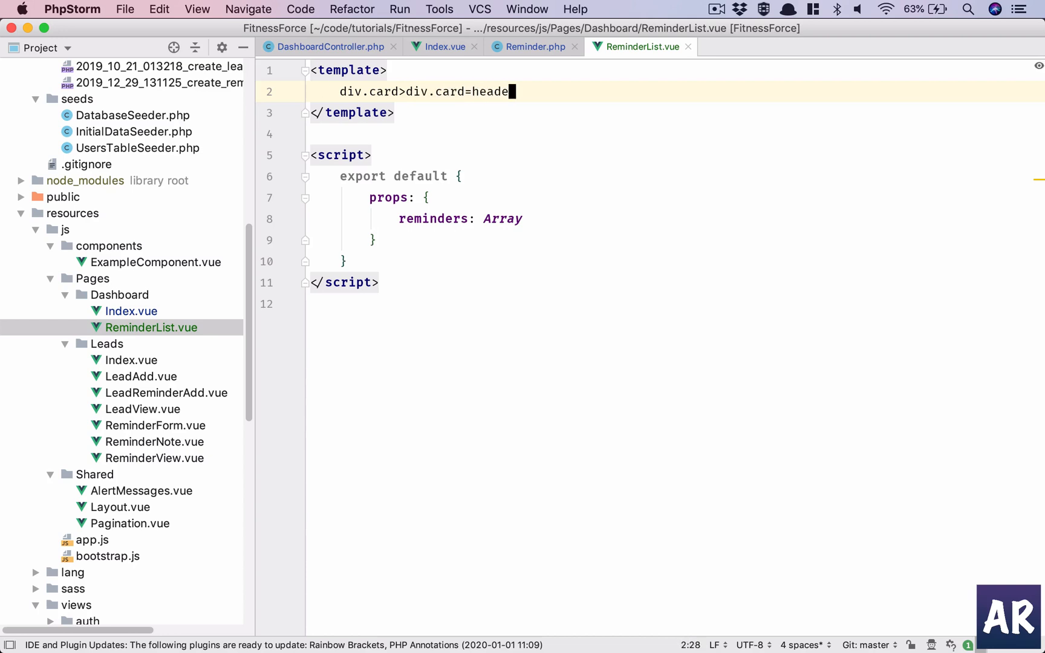
pyautogui.press('BackSpace')
pyautogui.press('BackSpace')
pyautogui.press('BackSpace')
pyautogui.press('BackSpace')
pyautogui.press('BackSpace')
pyautogui.write('-he')
pyautogui.write('ader')
pyautogui.press('Tab')
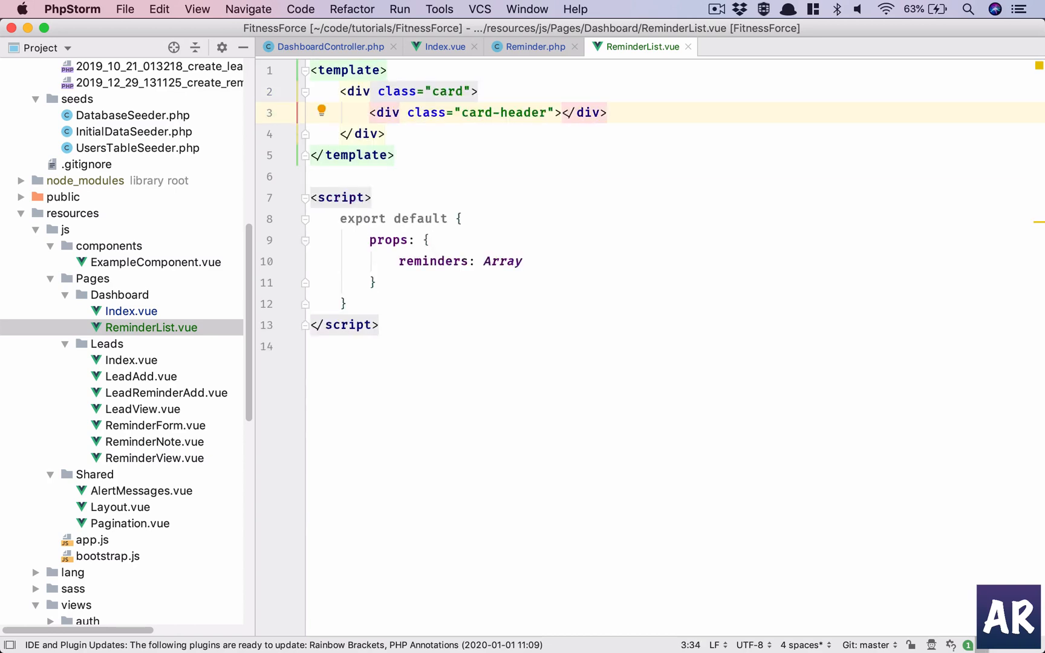
pyautogui.write('Reminders lis')
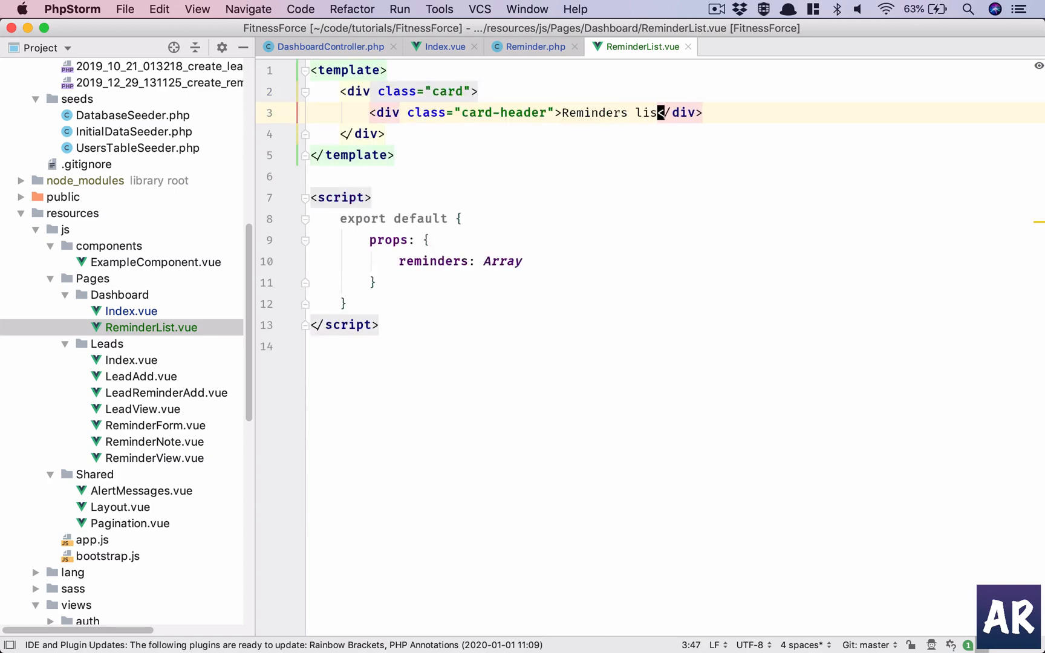
pyautogui.write('t')
pyautogui.hotkey('shift', 'Return')
pyautogui.write('div.ca')
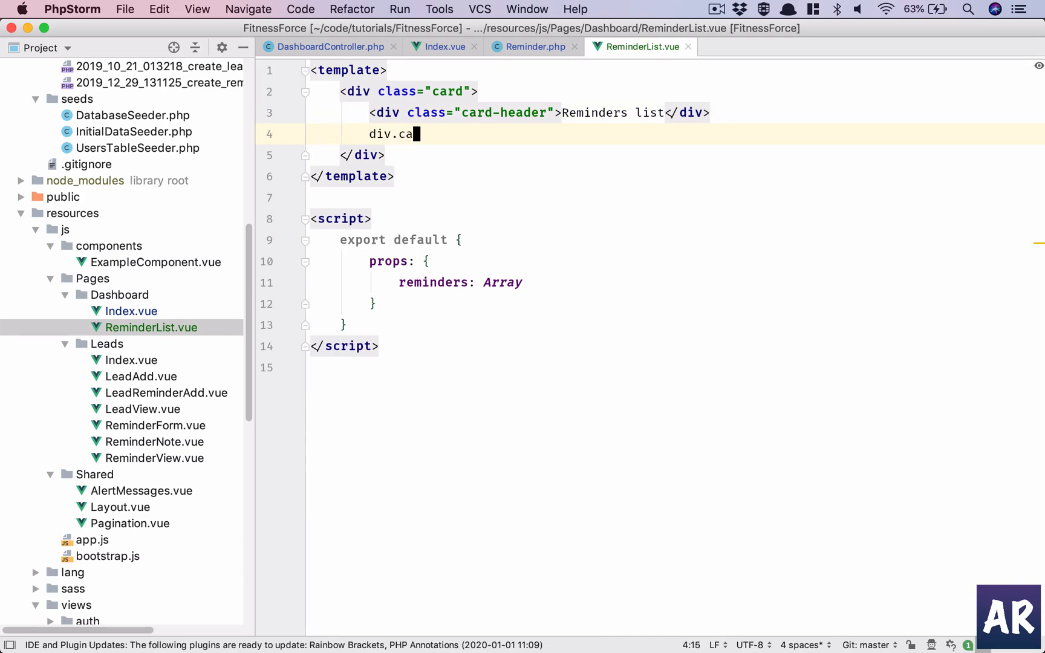
pyautogui.write('rd-body')
pyautogui.press('Tab')
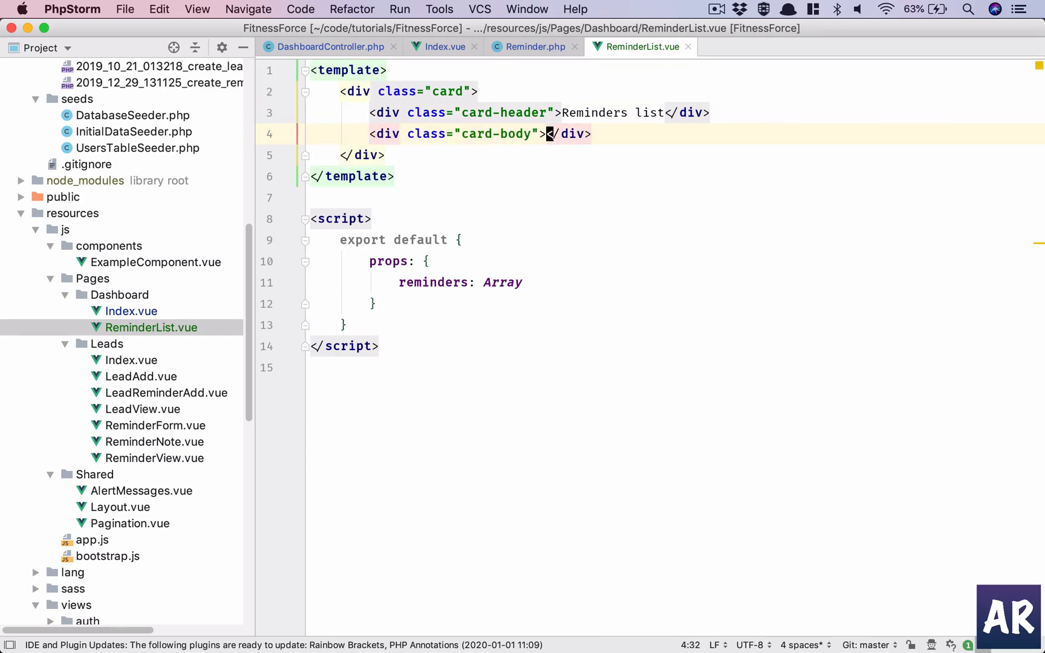
pyautogui.press('Return')
pyautogui.write('ul>')
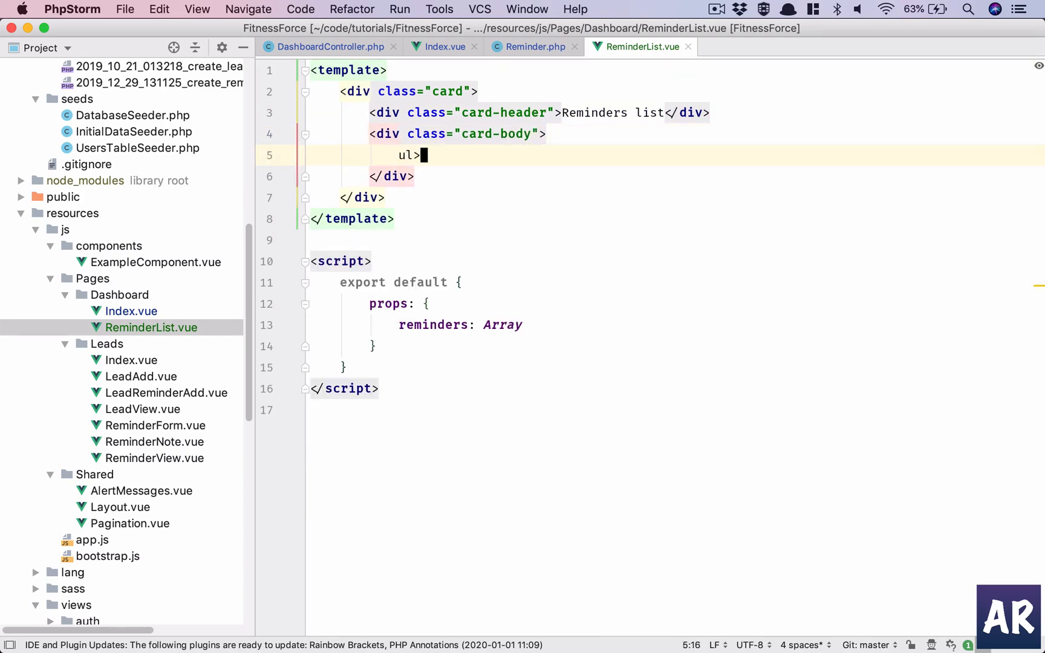
pyautogui.write('list-group')
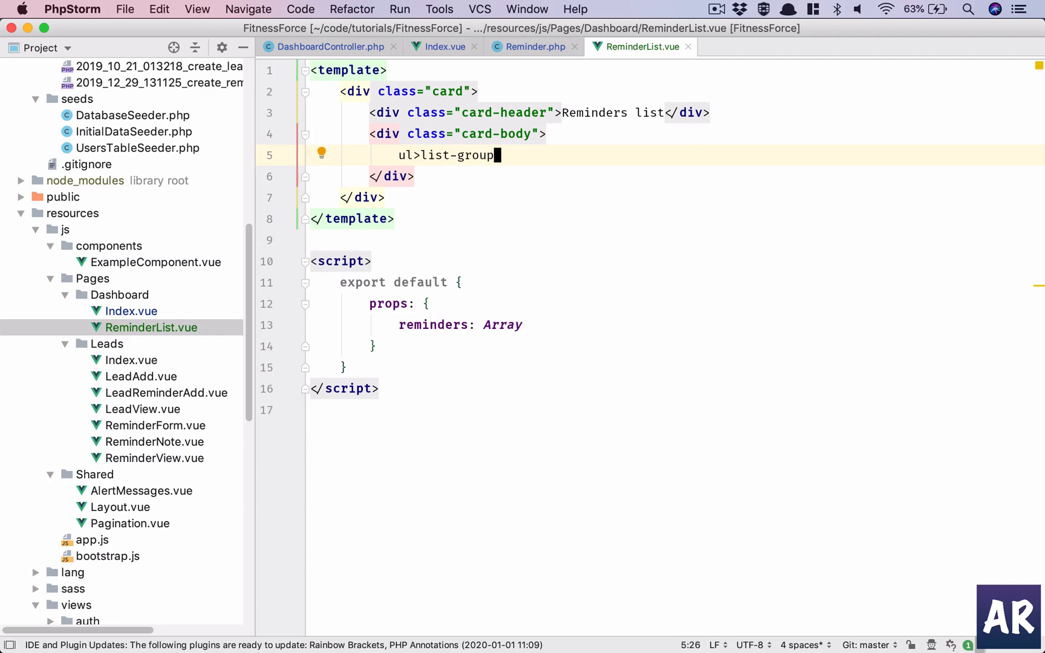
pyautogui.write('.list-gr')
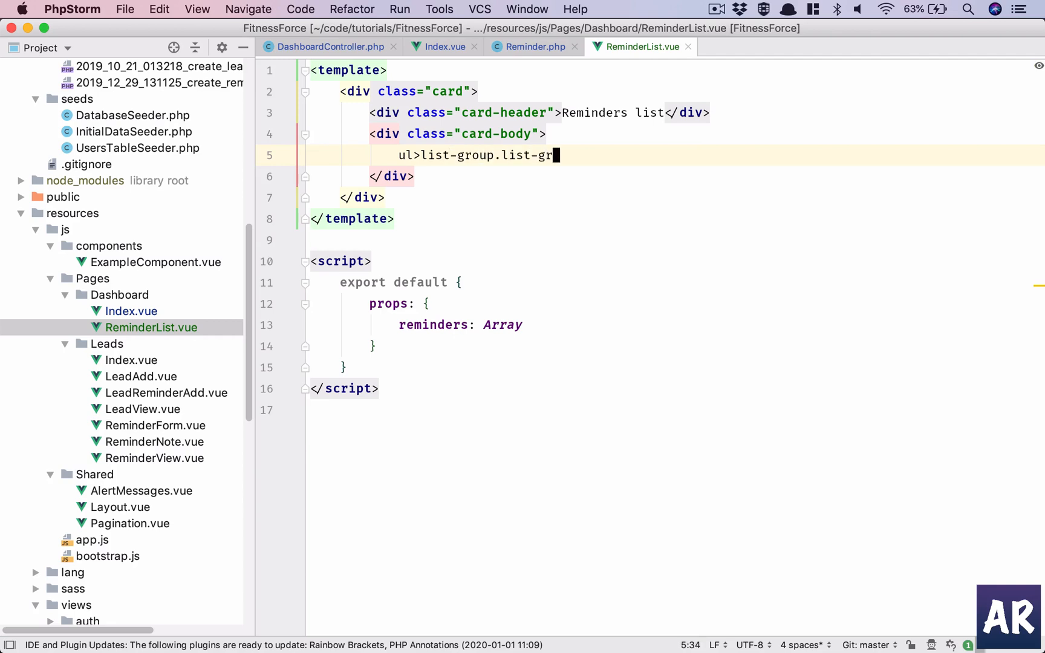
pyautogui.write('oup-flus')
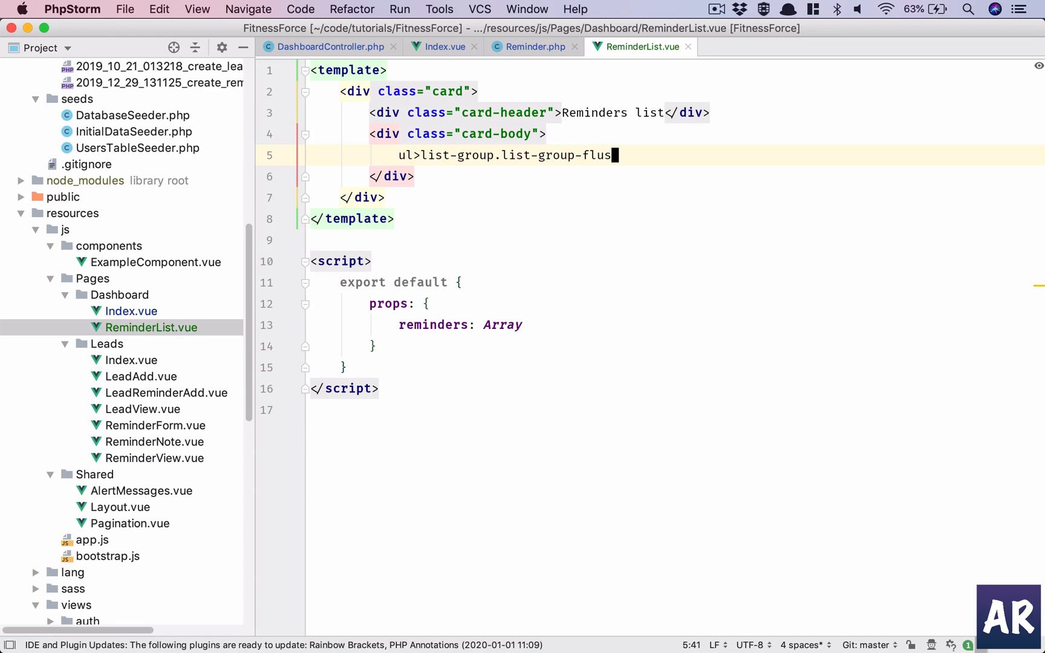
pyautogui.write('h')
# Step: Add a flush list-group ul inside the card body, fixing the mistyped abbreviation
pyautogui.press('Tab')
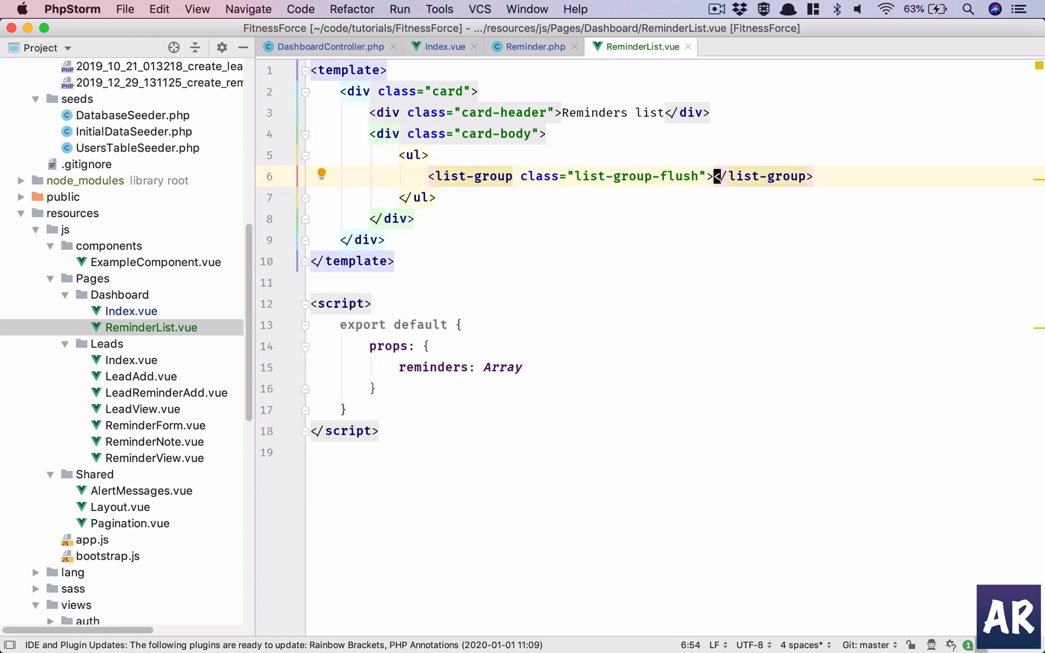
pyautogui.press('super+z')
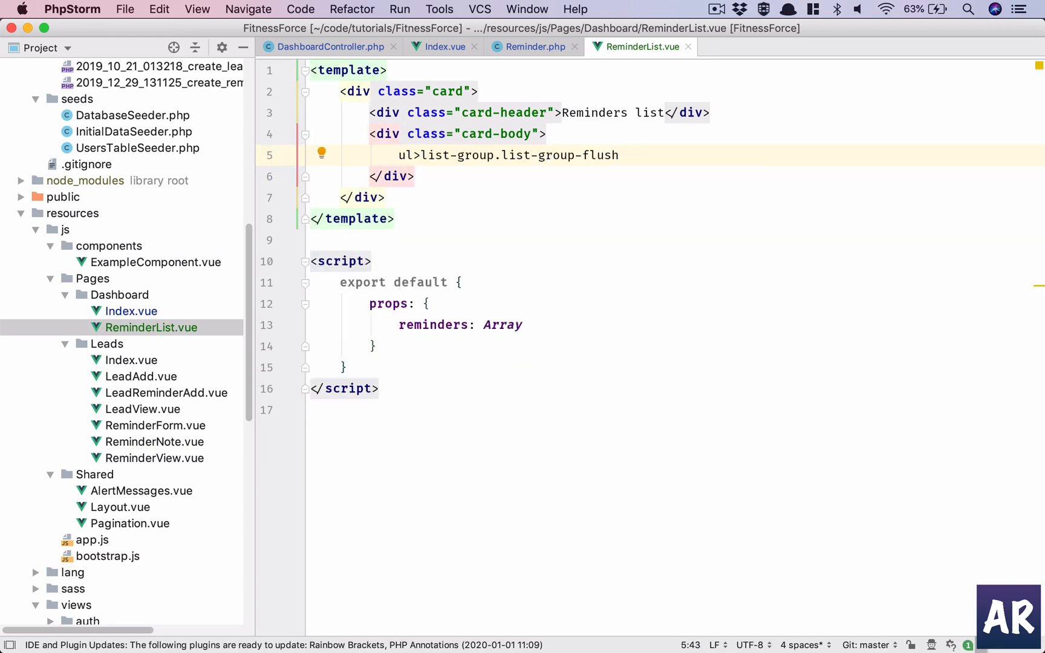
pyautogui.press('super+Left')
pyautogui.press('Right')
pyautogui.press('Right')
pyautogui.press('Delete')
pyautogui.write('.')
pyautogui.press('super+Right')
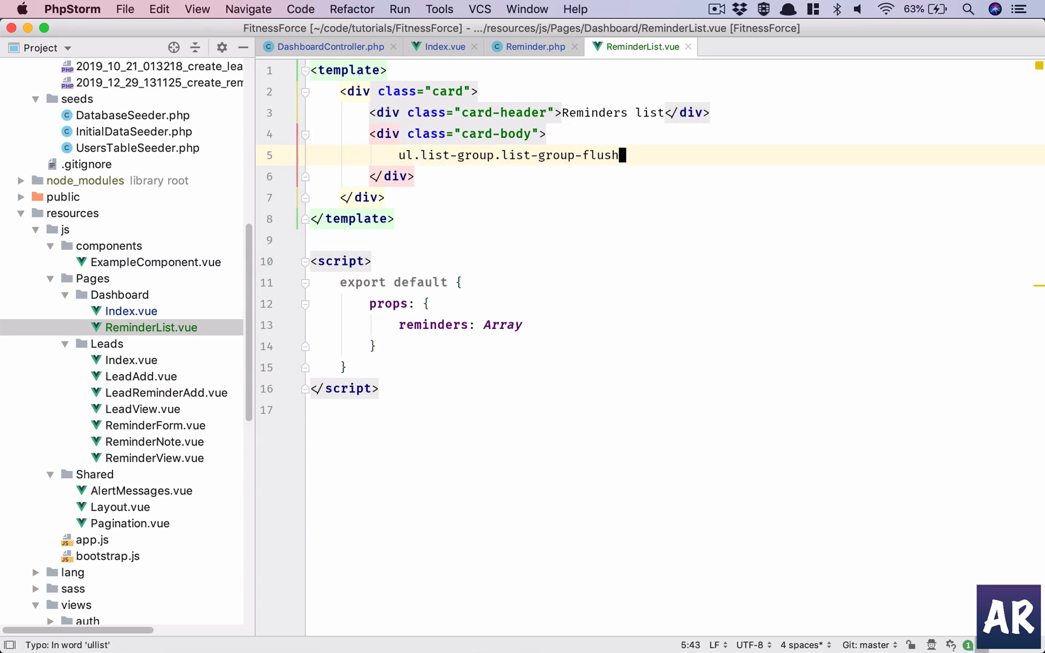
pyautogui.press('Tab')
pyautogui.press('Return')
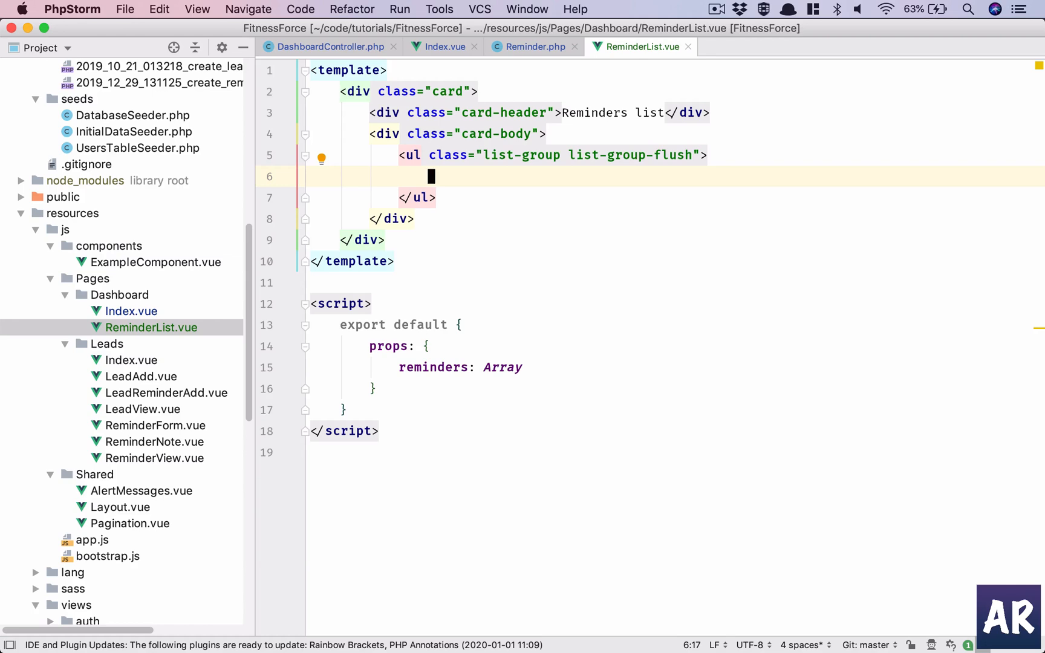
pyautogui.write('li.list-')
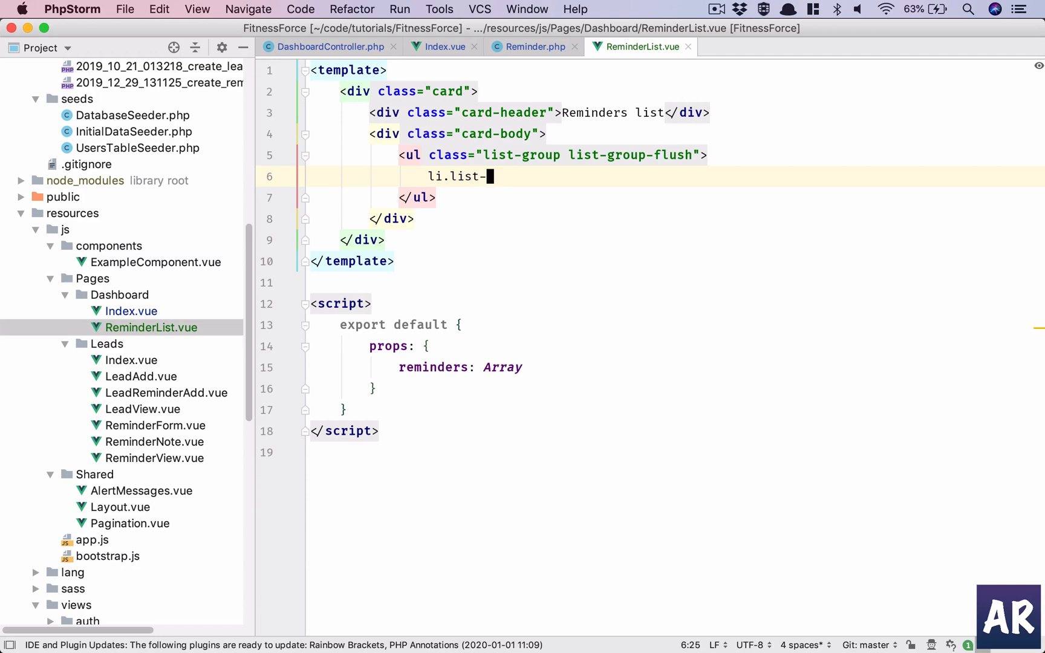
pyautogui.write('group-item')
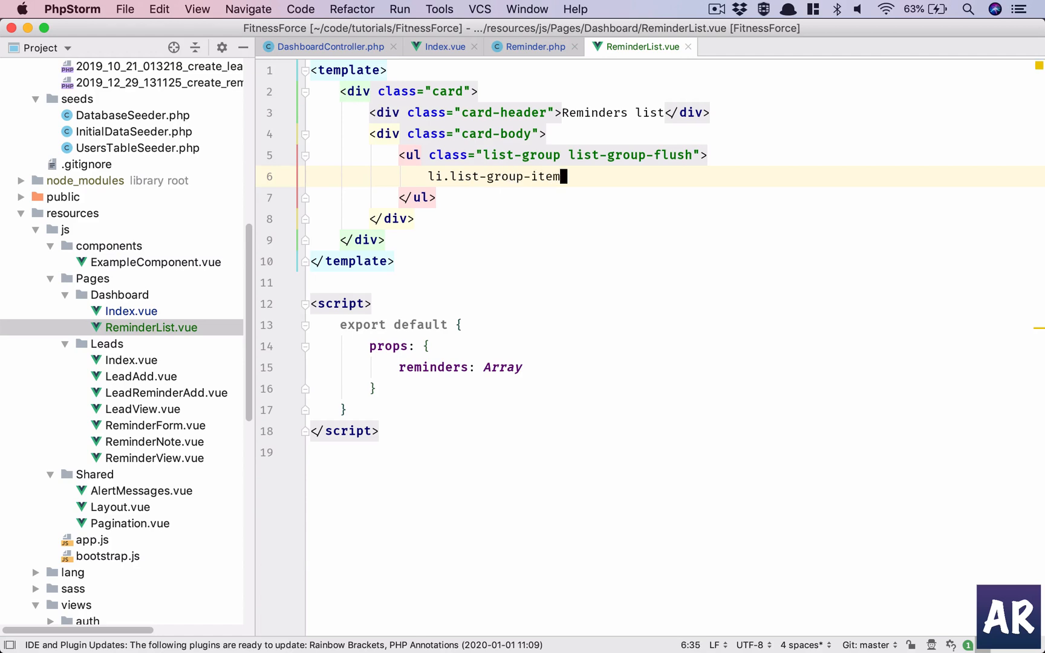
# Step: Add a list-group-item li with v-for over reminders and :key bound to reminder.id
pyautogui.press('Tab')
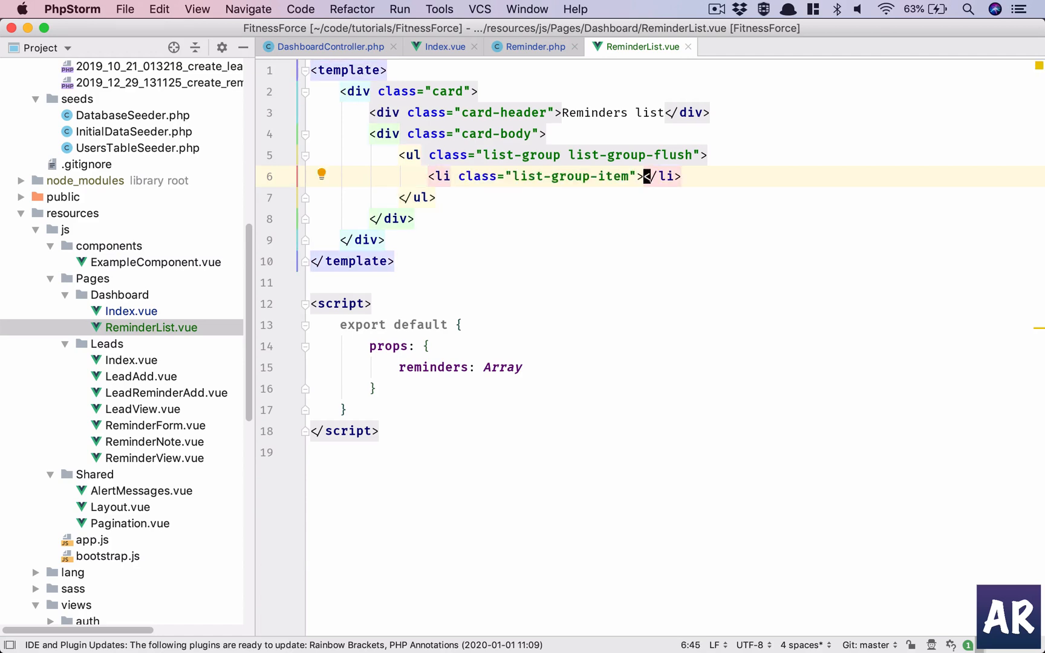
pyautogui.press('Return')
pyautogui.press('Up')
pyautogui.press('End')
pyautogui.press('Left')
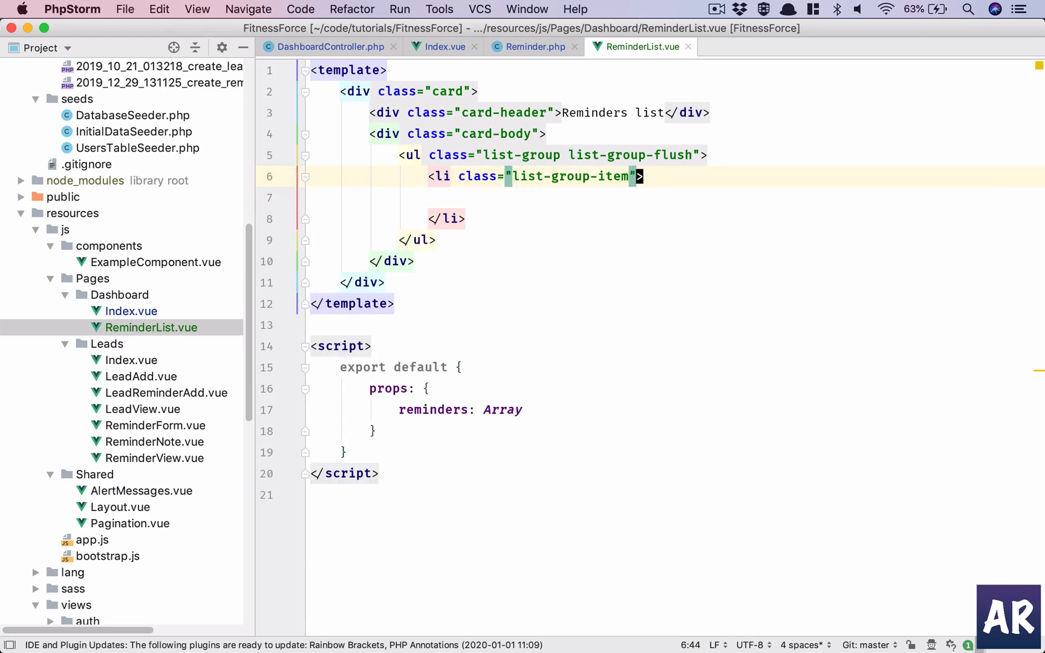
pyautogui.write('v-for="')
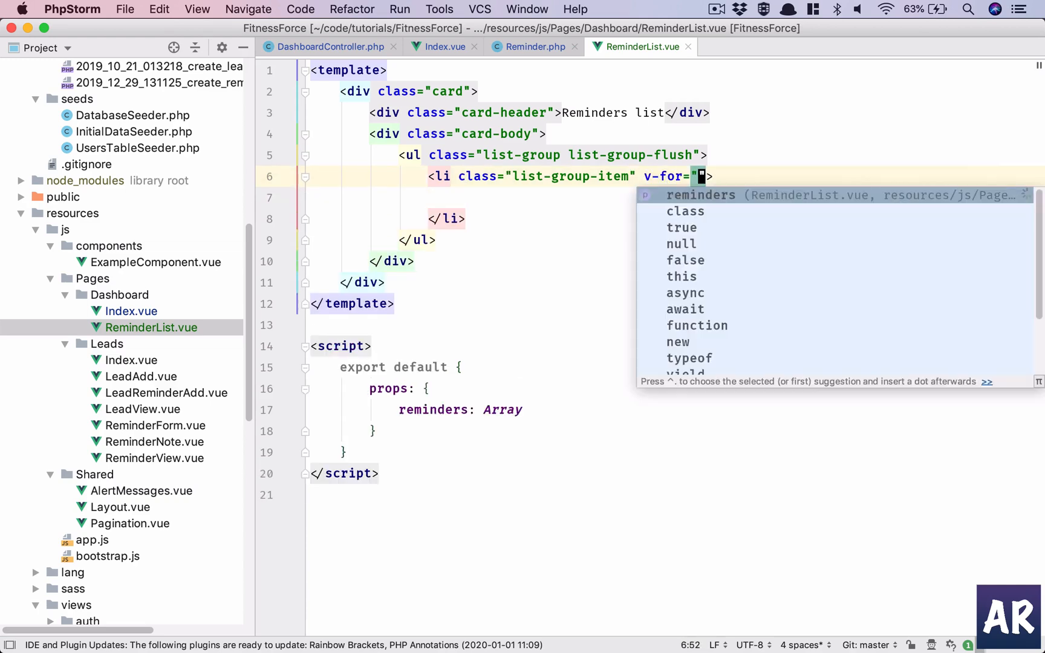
pyautogui.write('reminder in ')
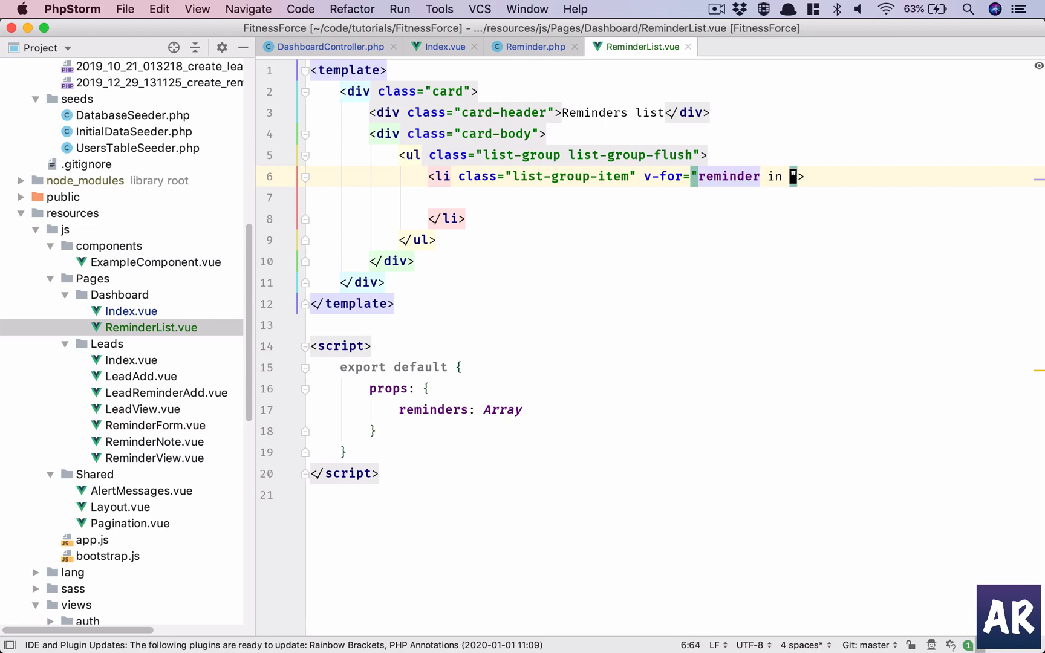
pyautogui.write('remin')
pyautogui.press('Down')
pyautogui.press('Return')
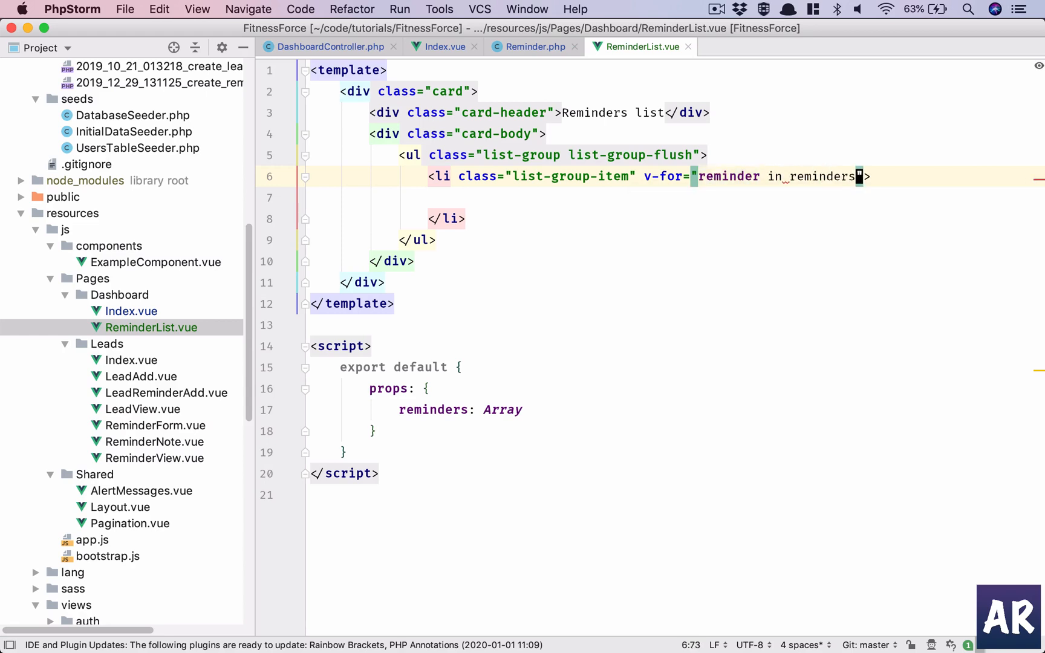
pyautogui.press('Right')
pyautogui.press('super+1')
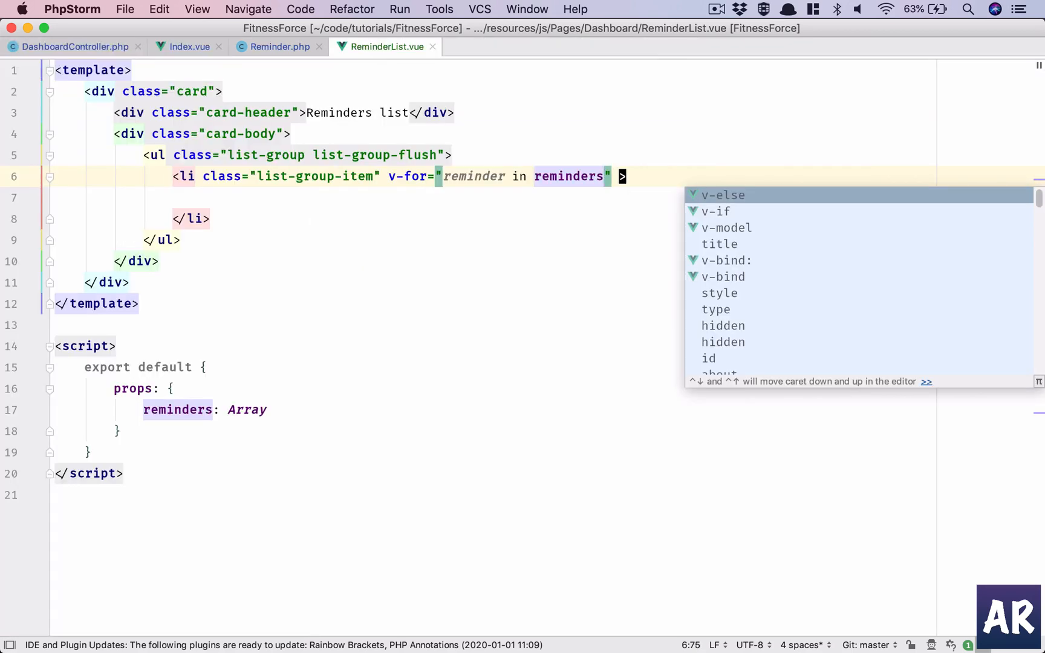
pyautogui.write(':')
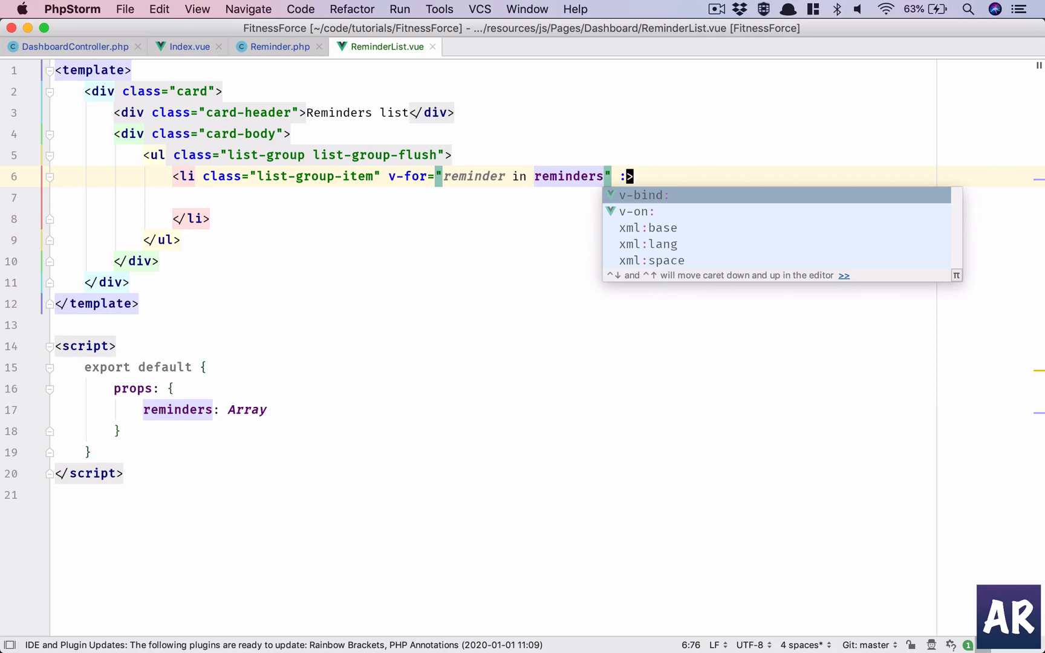
pyautogui.write('key=')
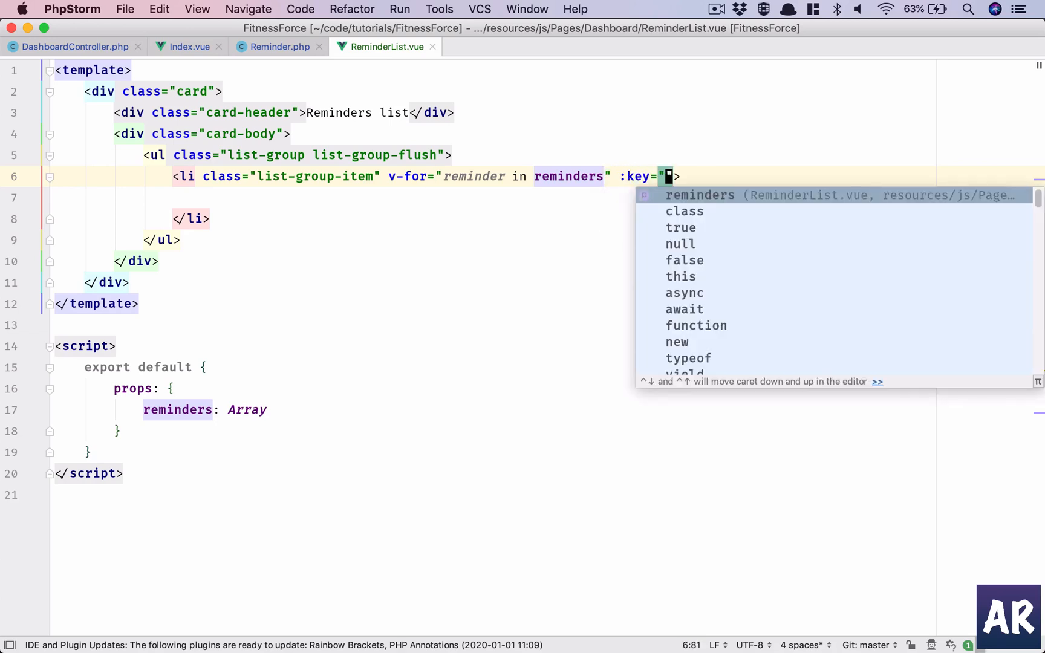
pyautogui.press('Return')
pyautogui.press('BackSpace')
pyautogui.write('.')
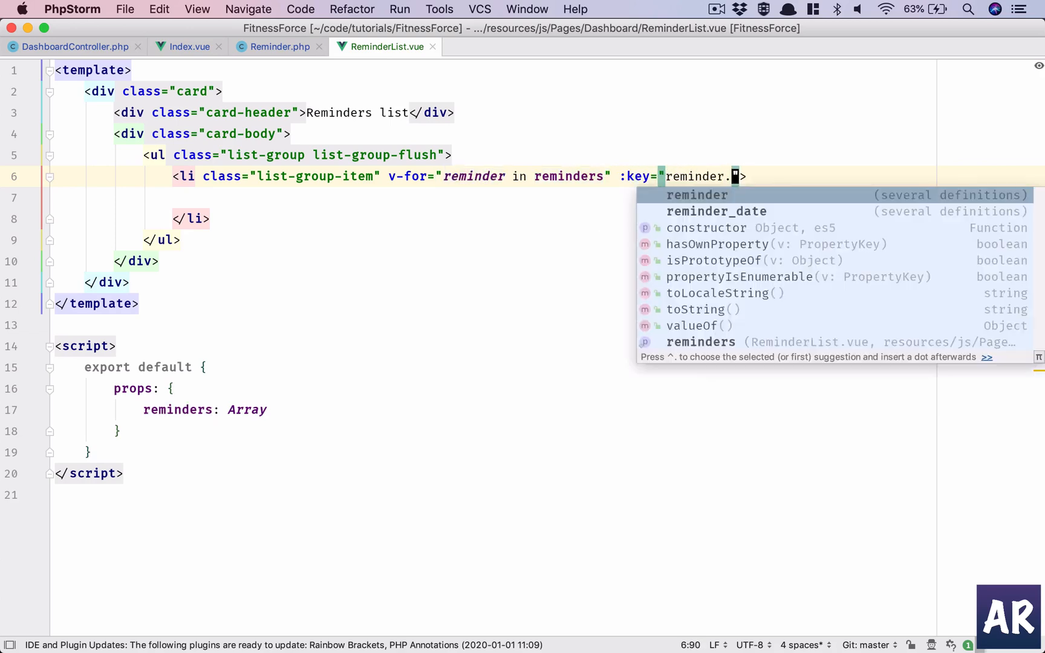
pyautogui.write('id')
pyautogui.press('End')
pyautogui.press('Down')
pyautogui.press('Down')
pyautogui.press('Up')
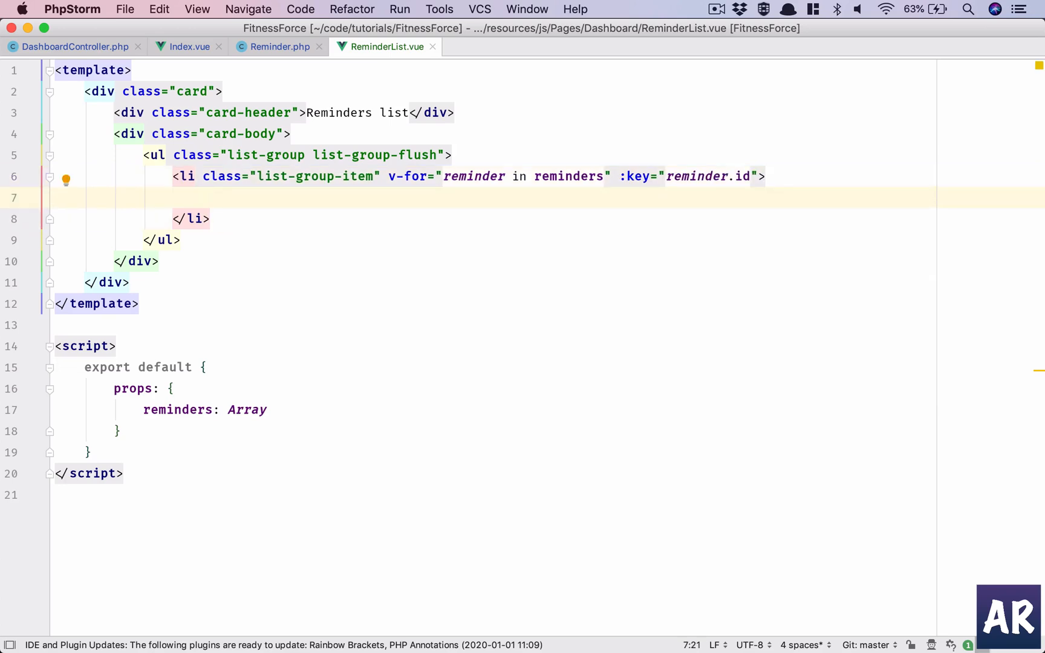
pyautogui.write('inertia')
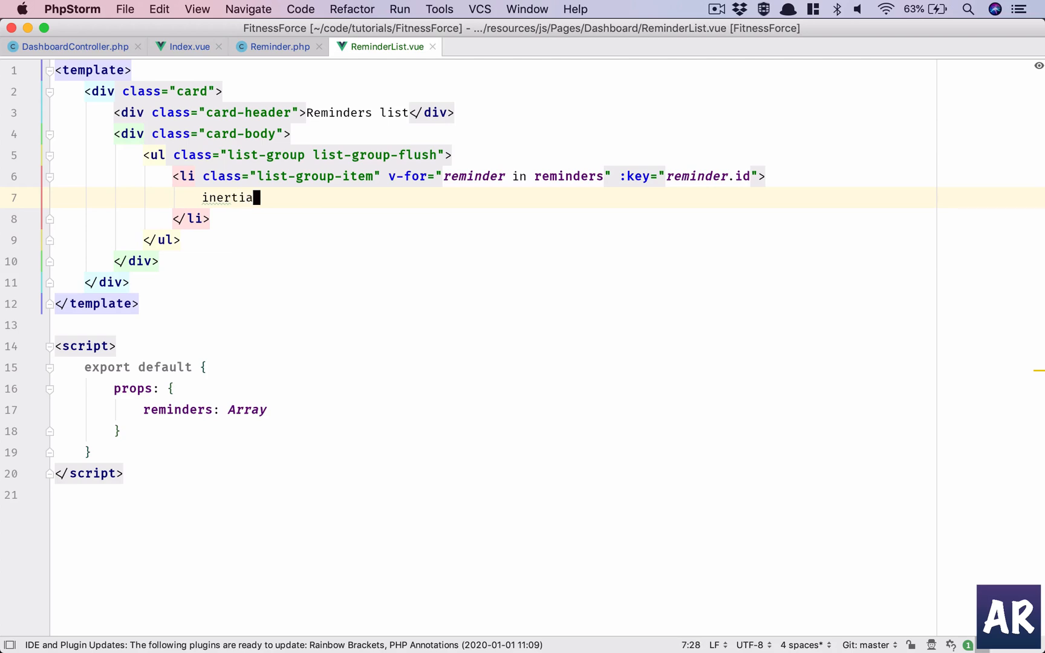
pyautogui.write('-link')
# Step: Place an inertia-link holding a strong {{reminder.lead.name}} inside each list item
pyautogui.press('Tab')
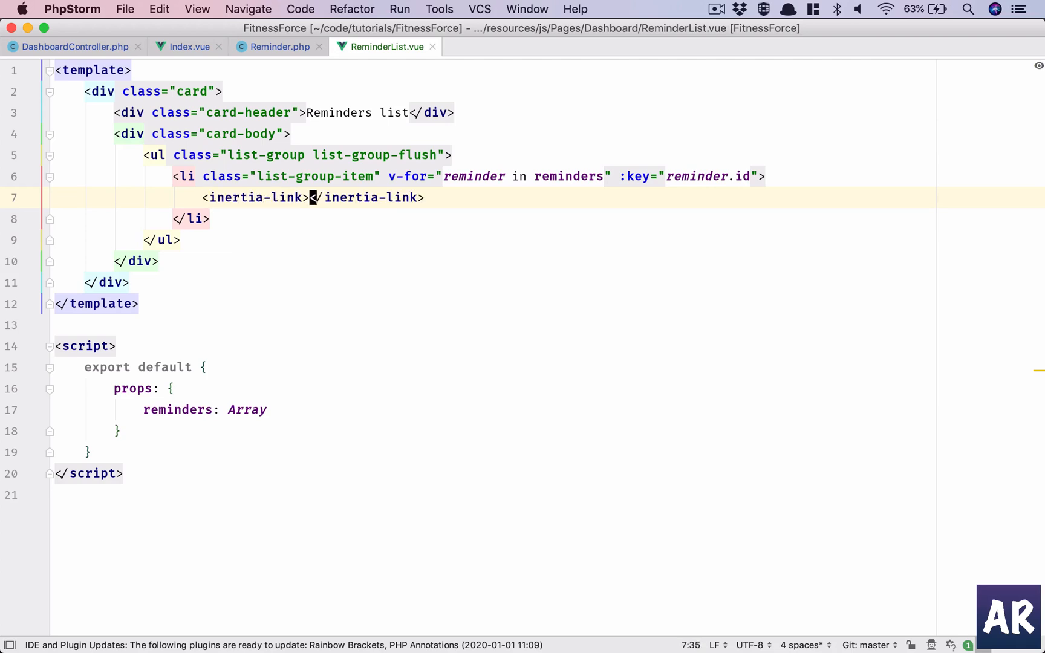
pyautogui.press('Return')
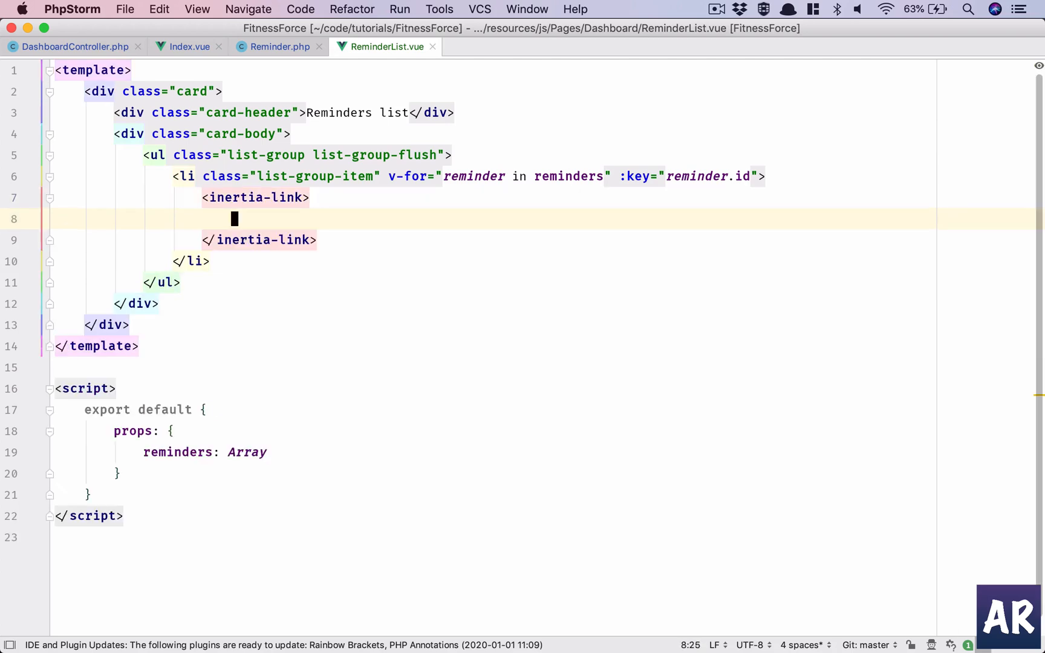
pyautogui.write('strong')
pyautogui.press('Tab')
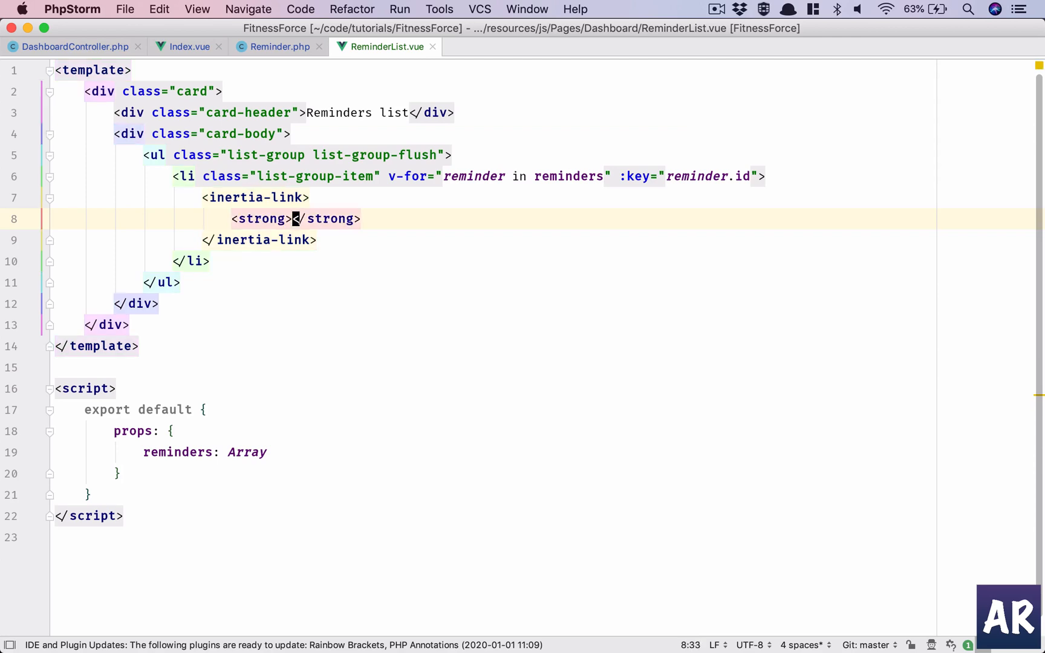
pyautogui.write('{{reminde')
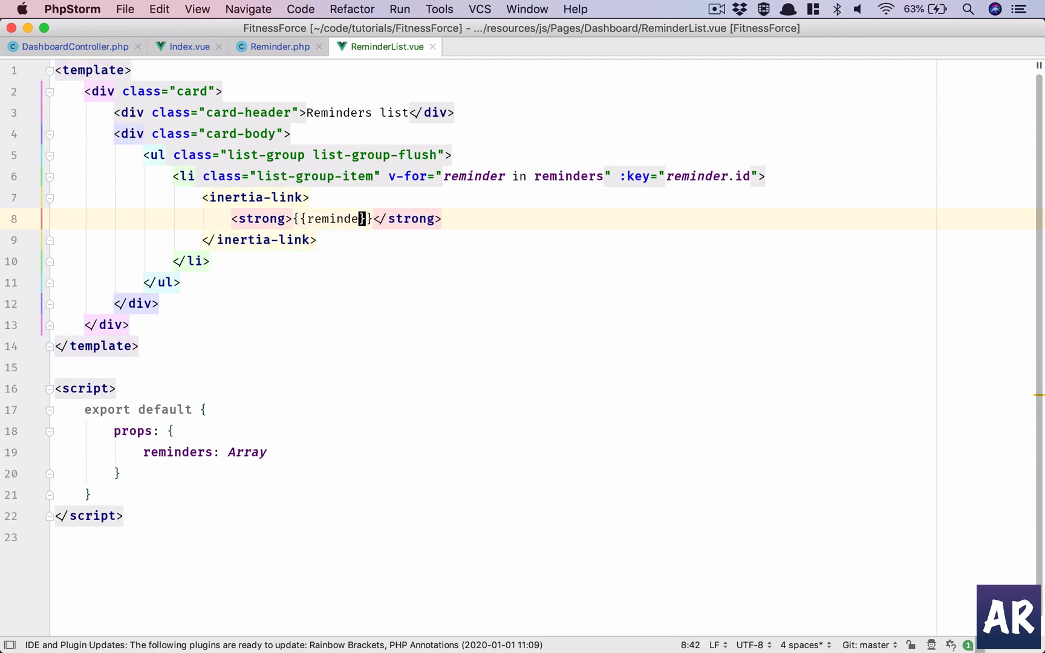
pyautogui.write('r.lead.name')
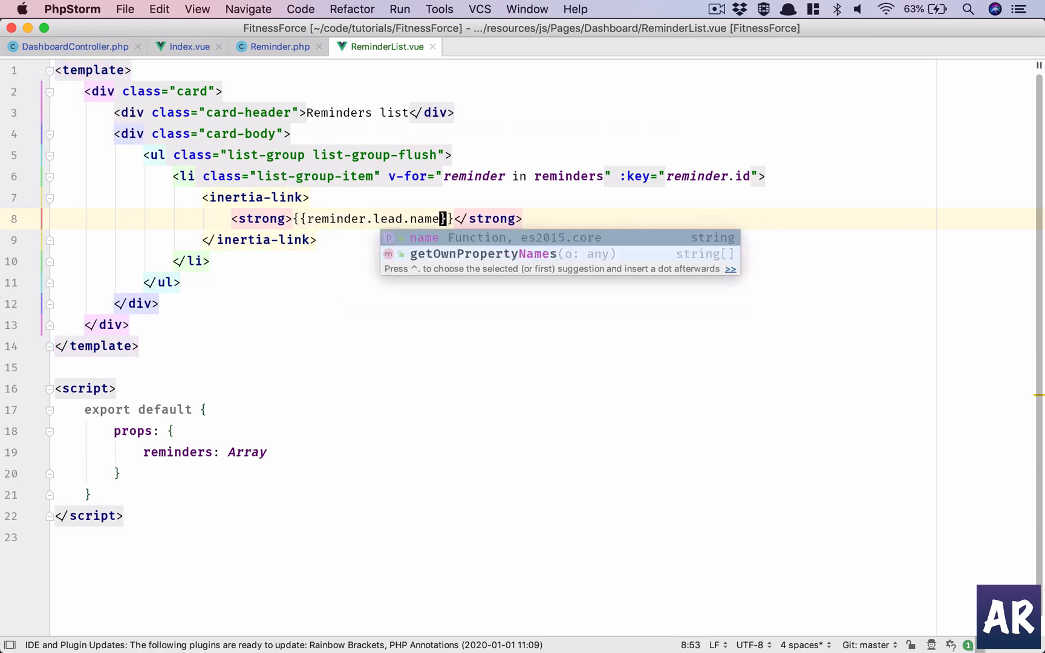
# Step: Expand reminders 0 and 1 in Firefox's Vue devtools, finding leads null on both, then return to PhpStorm
pyautogui.press('super+Tab')
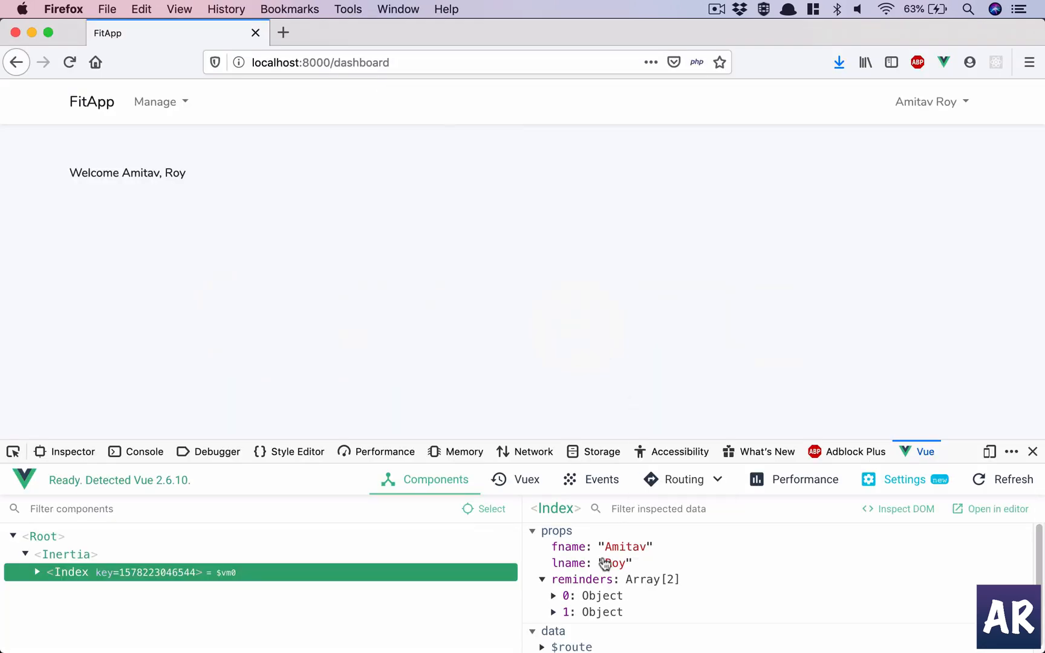
pyautogui.click(598, 596)
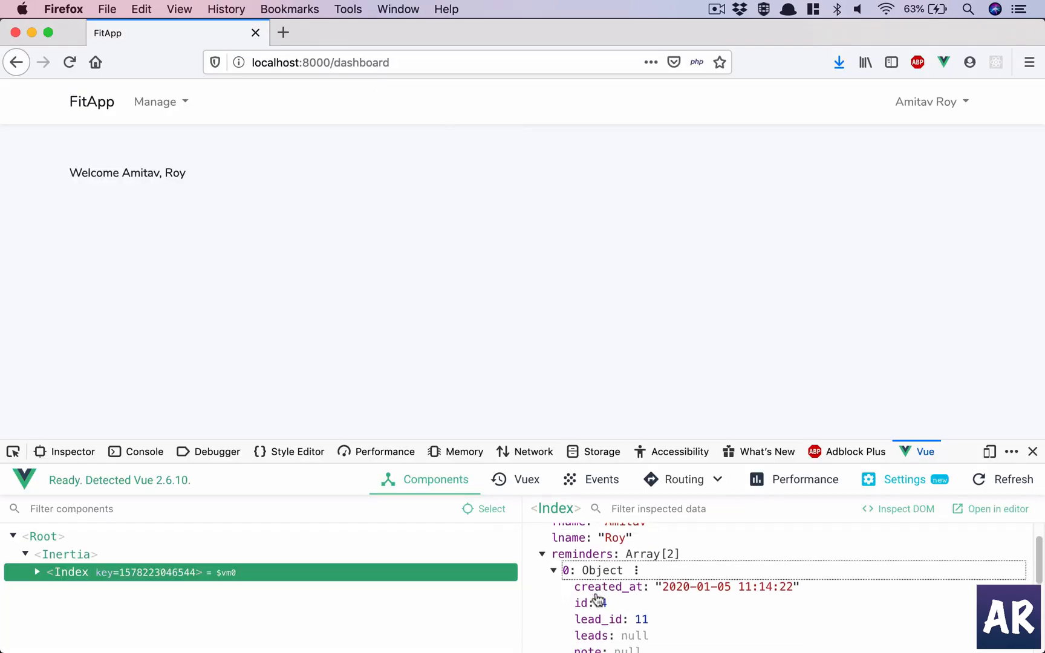
pyautogui.scroll(-3, 604, 573)
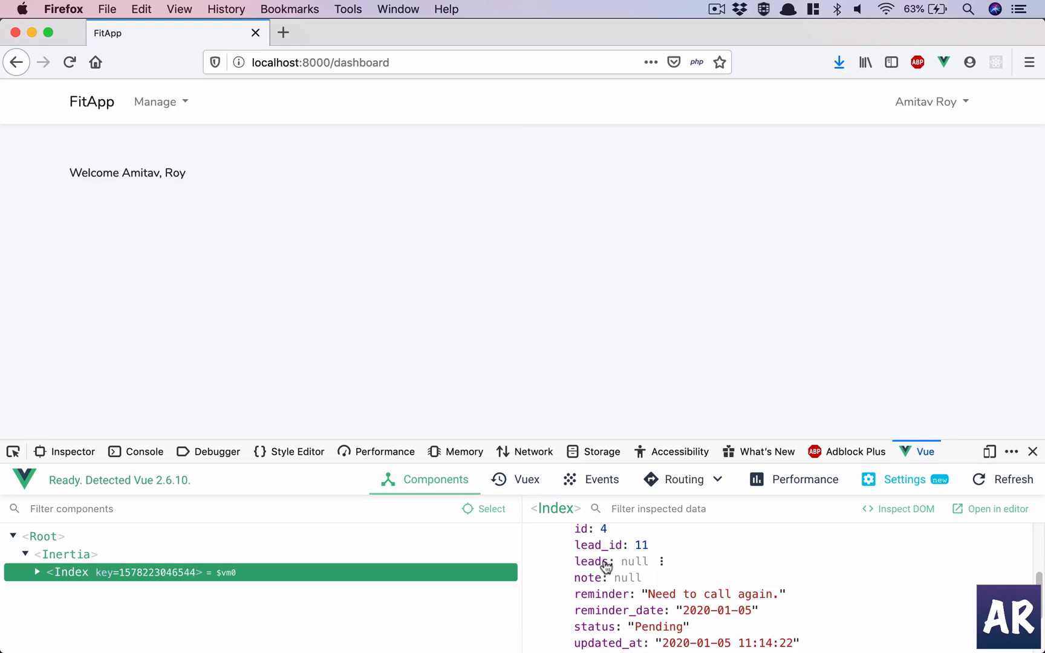
pyautogui.scroll(-2, 604, 567)
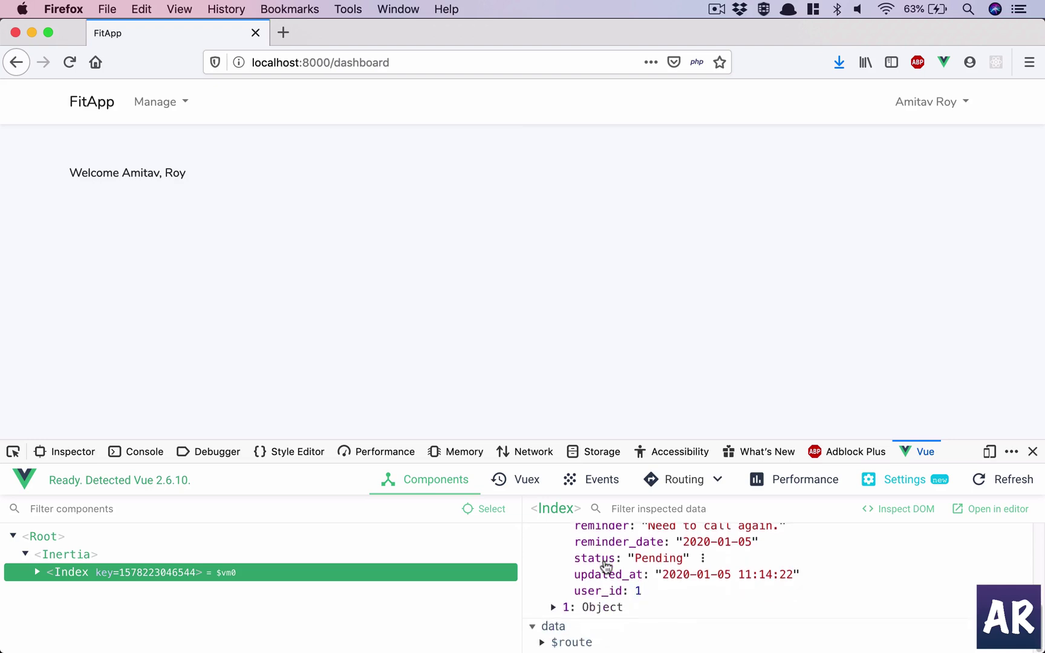
pyautogui.scroll(3, 603, 609)
pyautogui.scroll(-3, 602, 608)
pyautogui.click(602, 618)
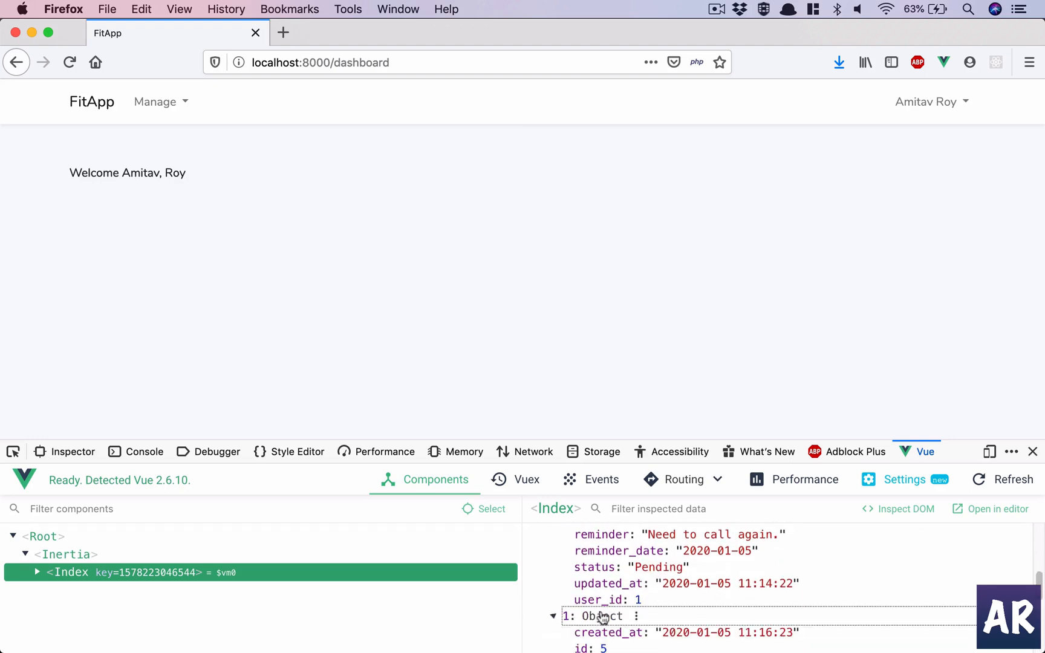
pyautogui.scroll(-3, 603, 618)
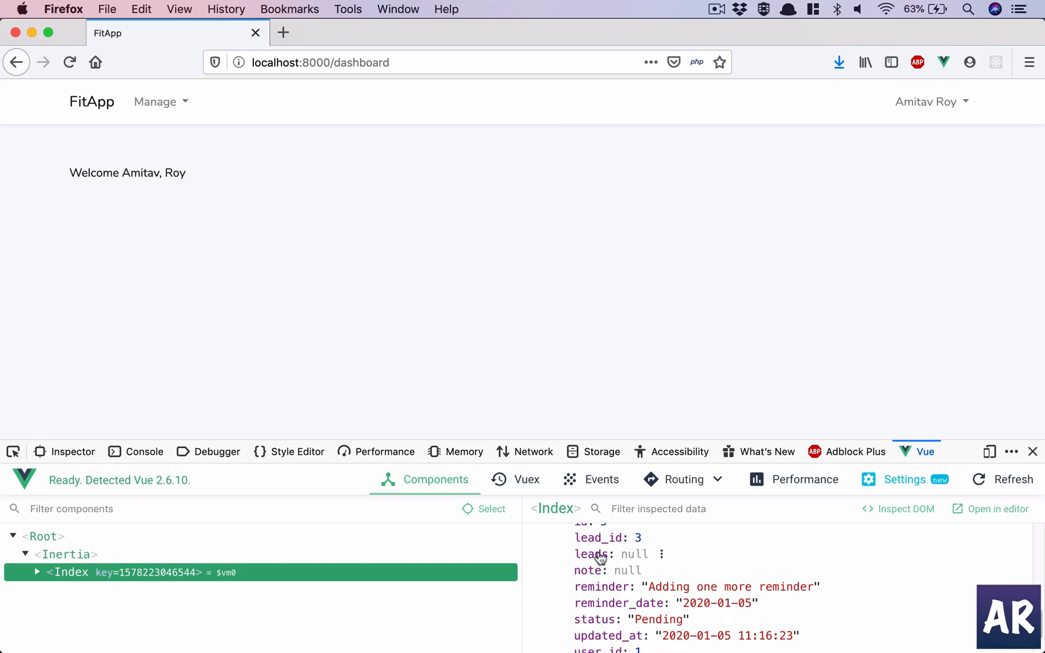
pyautogui.press('super+Tab')
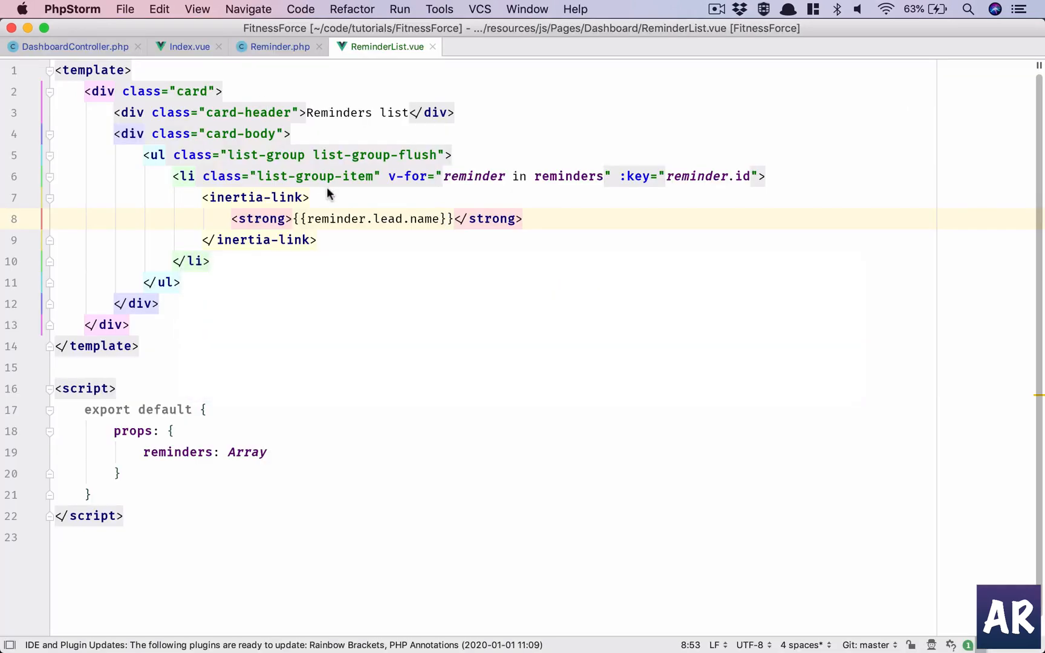
# Step: Change the controller's with(['leads']) to with(['lead']) after checking Reminder.php's lead() relation, then reload
pyautogui.click(105, 49)
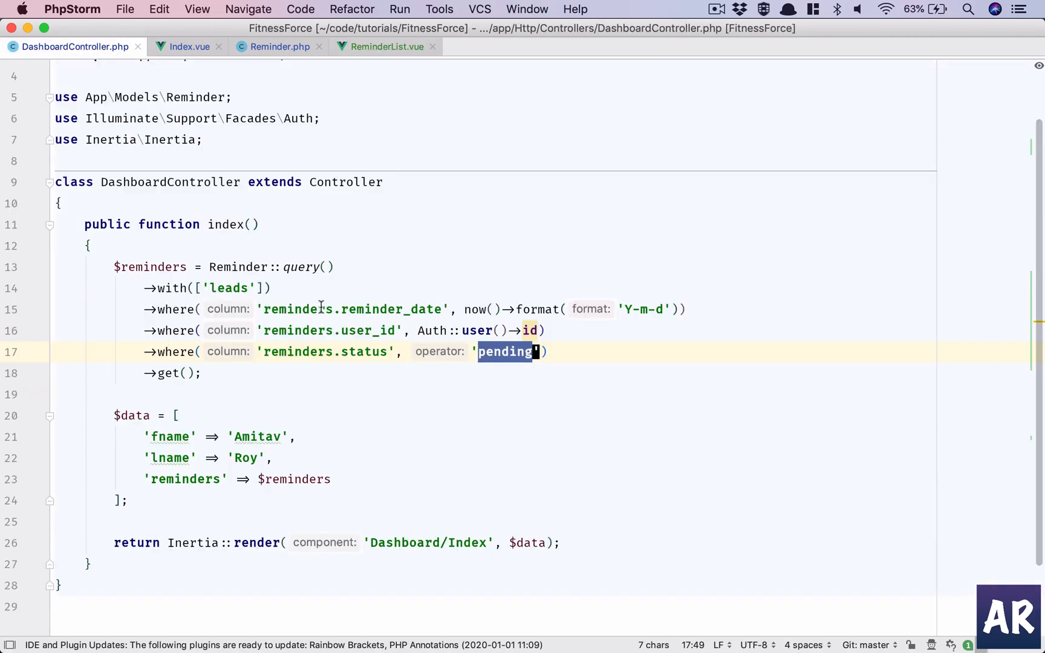
pyautogui.click(253, 287)
pyautogui.press('BackSpace')
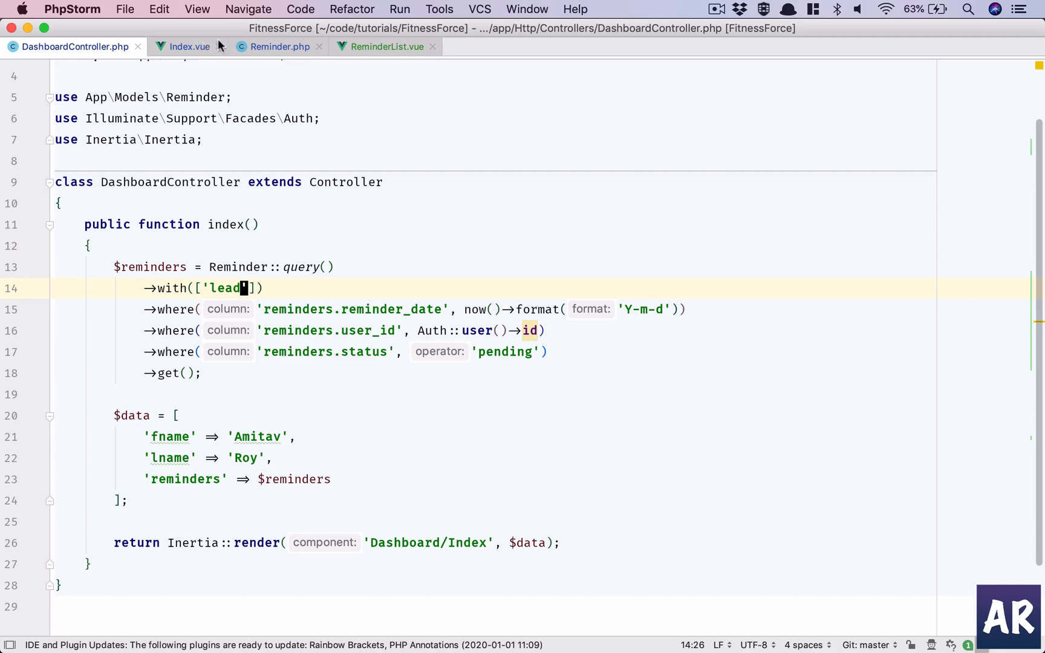
pyautogui.click(297, 49)
pyautogui.click(239, 282)
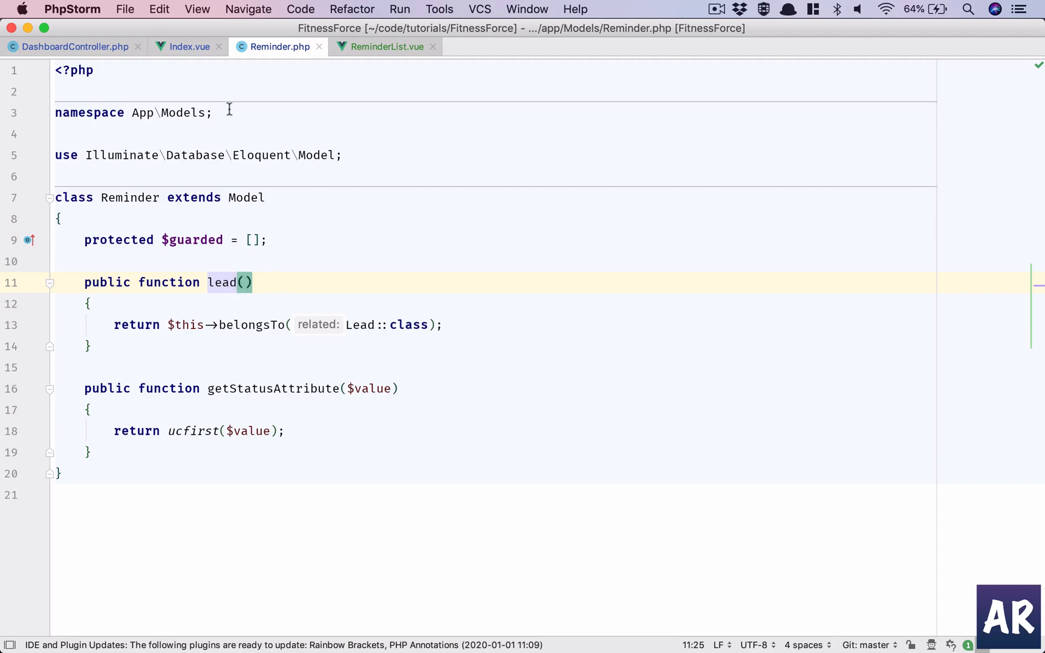
pyautogui.click(95, 49)
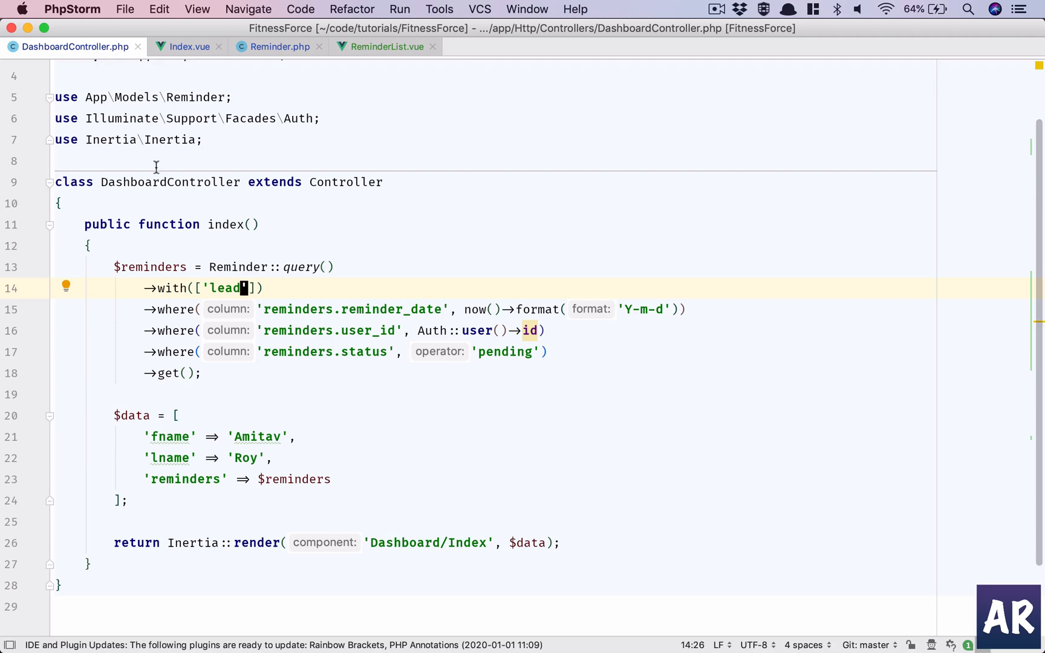
pyautogui.press('super+Tab')
pyautogui.press('super+r')
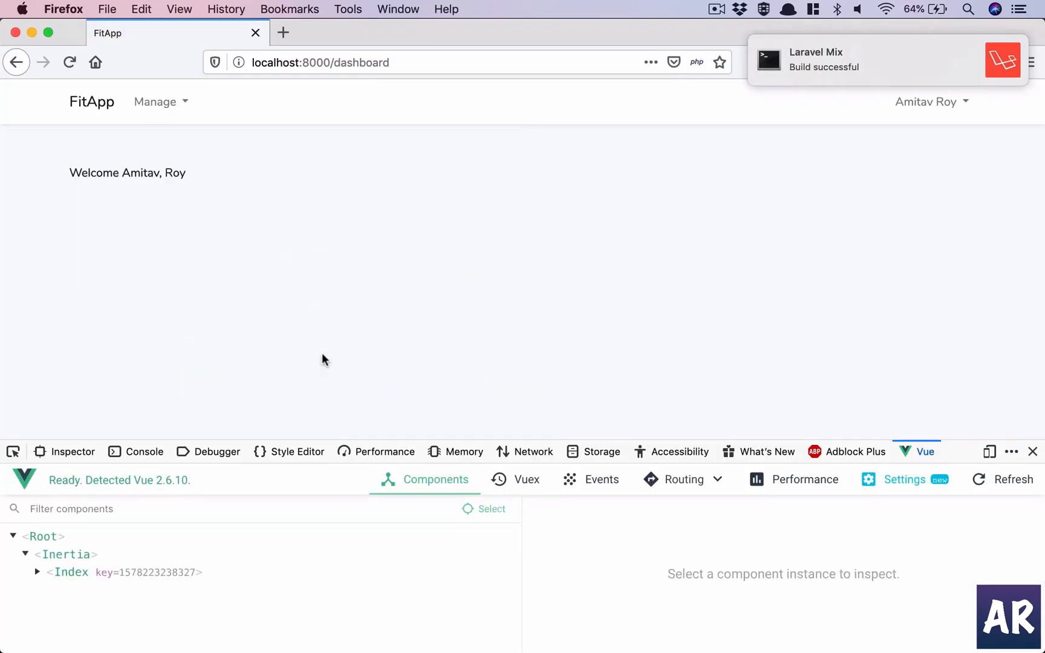
pyautogui.click(226, 572)
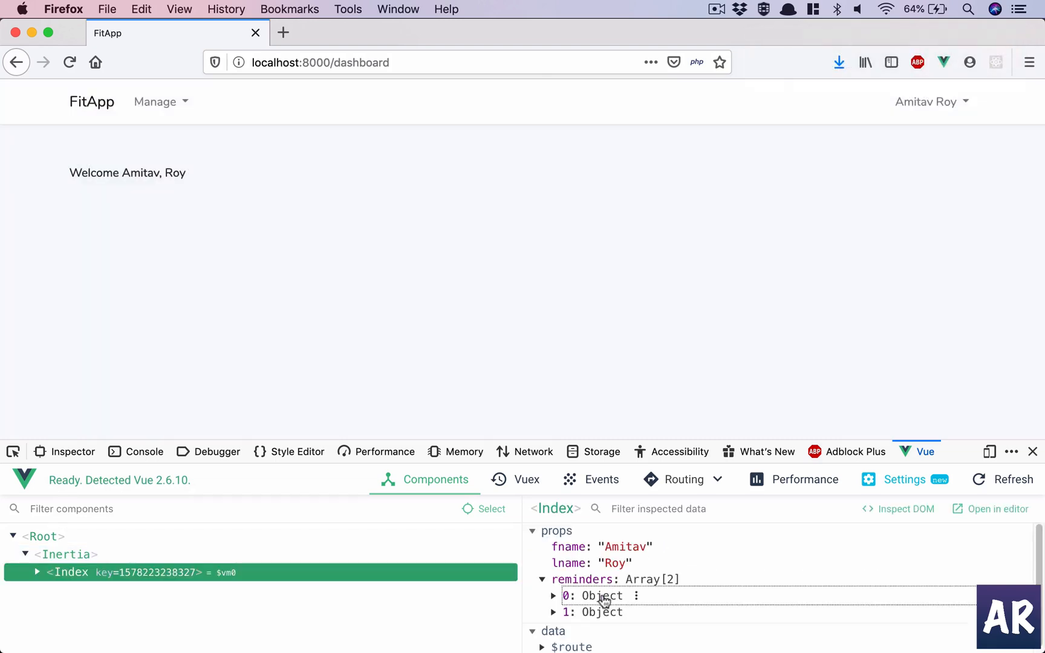
pyautogui.click(602, 597)
pyautogui.scroll(-2, 602, 593)
pyautogui.scroll(-1, 601, 591)
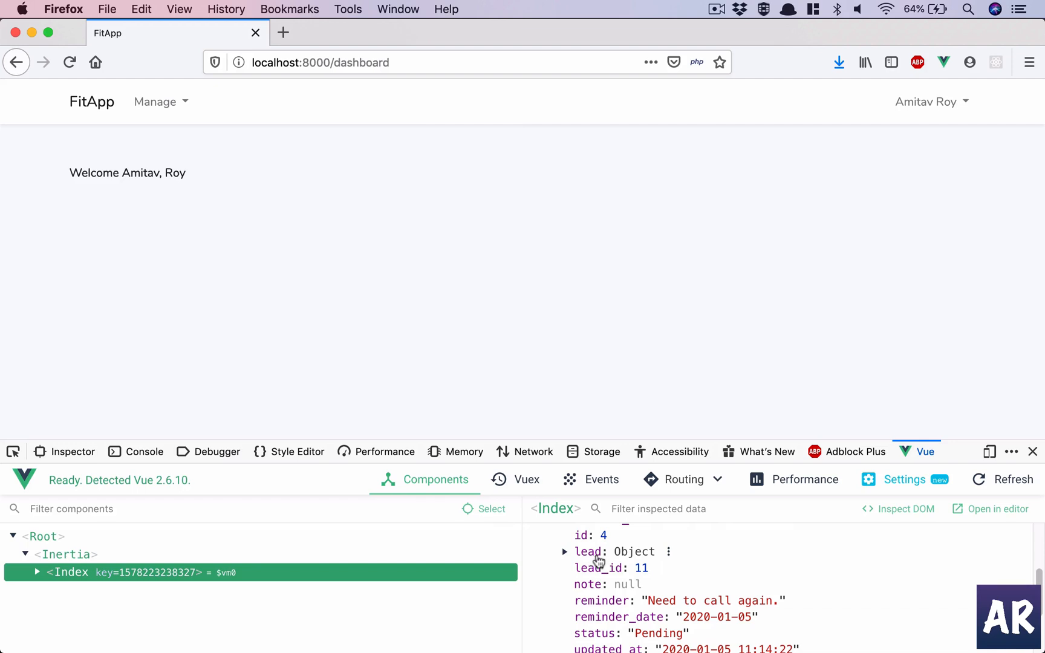
pyautogui.click(590, 554)
pyautogui.scroll(-3, 618, 583)
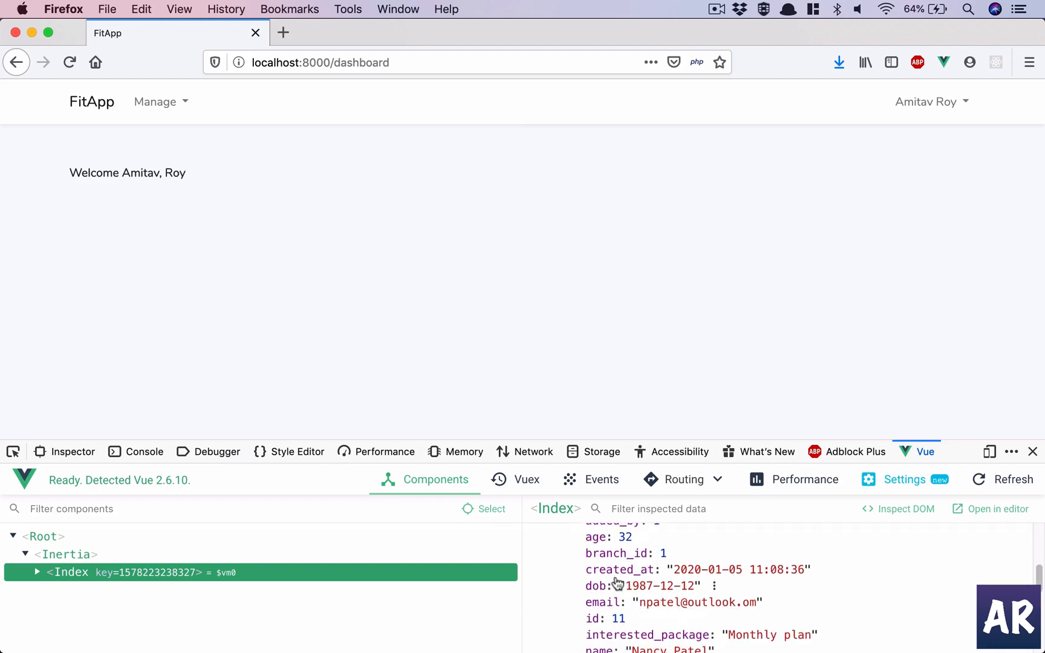
pyautogui.scroll(1, 618, 583)
pyautogui.press('super+Tab')
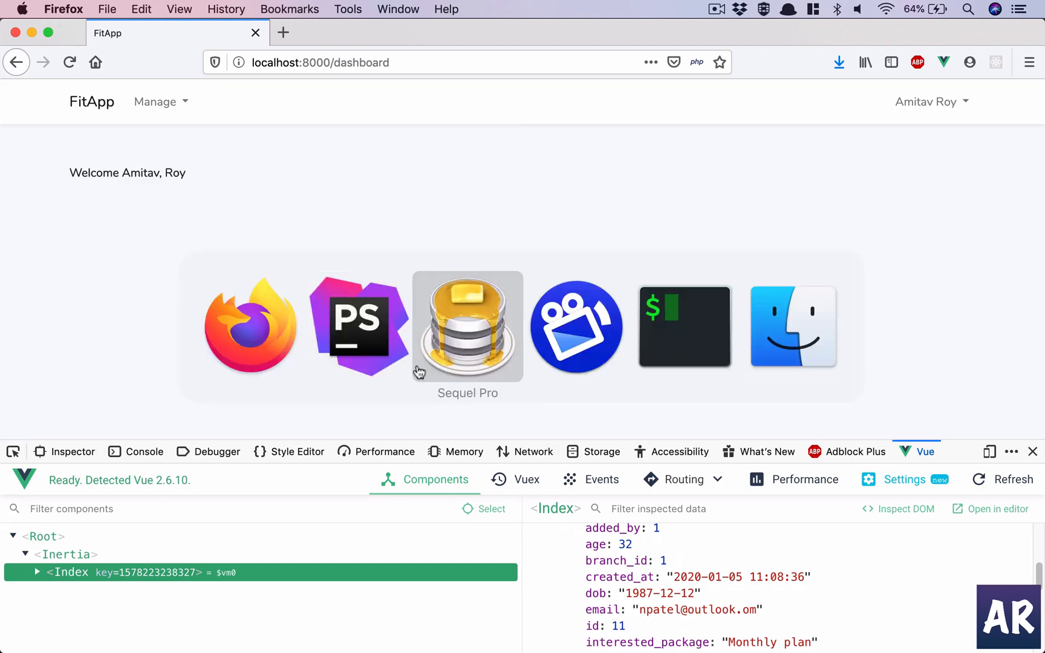
pyautogui.click(393, 368)
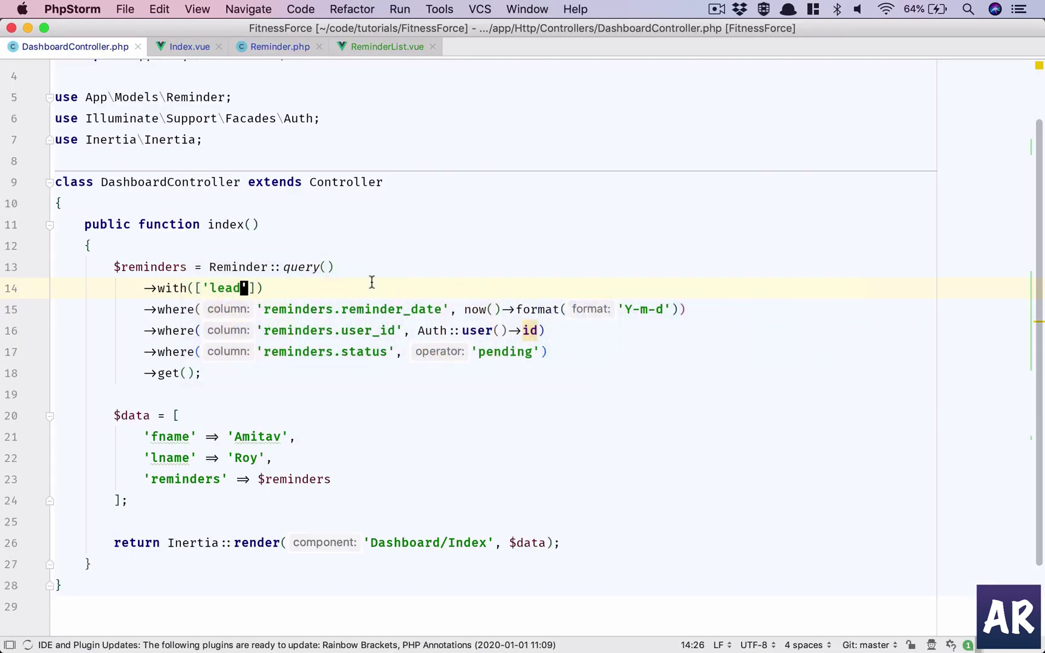
# Step: Wrap each reminder entry in ReminderList.vue in an inertia-link with a bound :href attribute
pyautogui.click(375, 51)
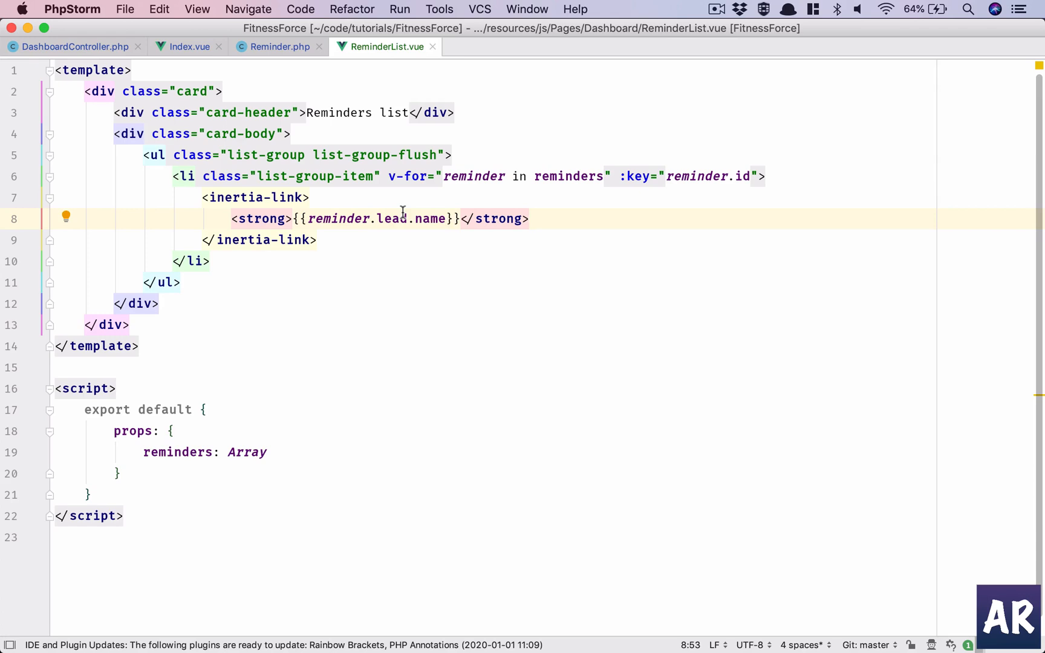
pyautogui.press('super+Right')
pyautogui.press('Return')
pyautogui.write('<')
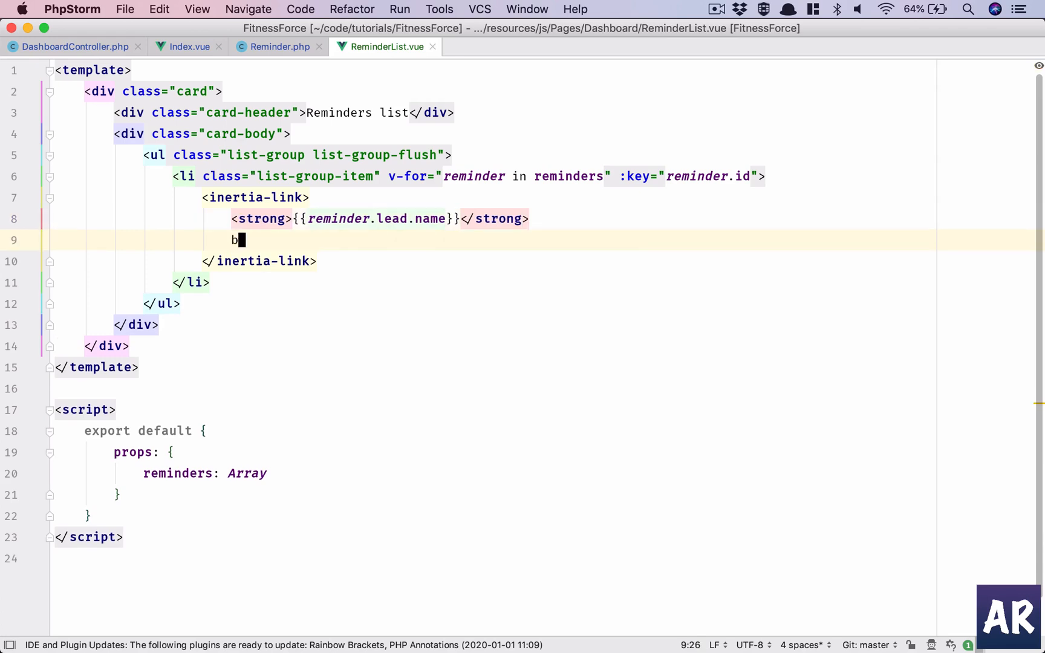
pyautogui.write('br>')
pyautogui.press('Return')
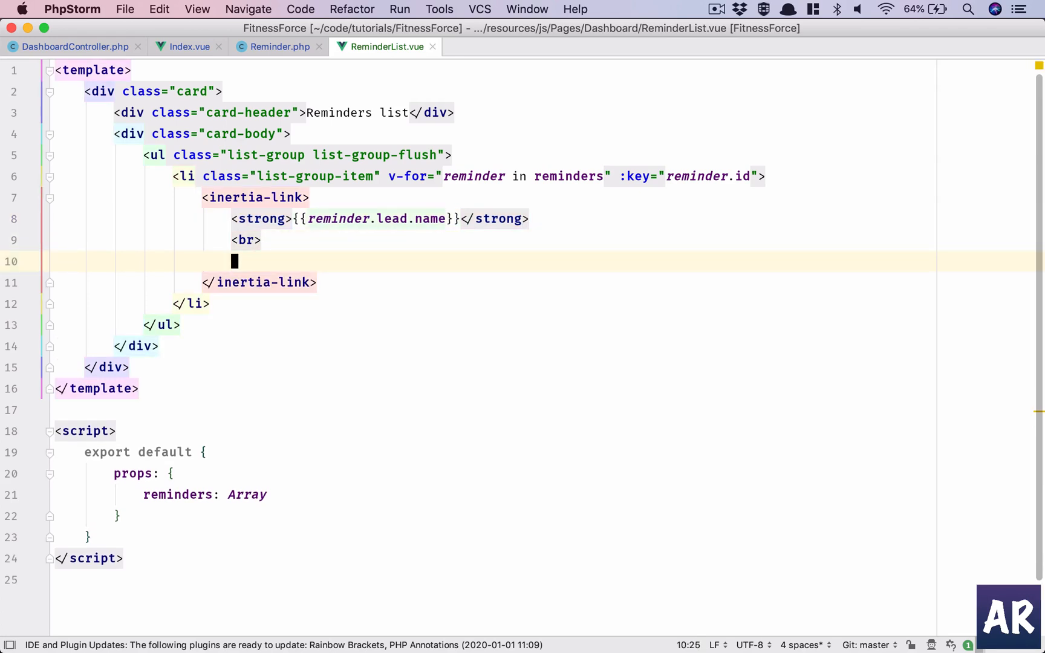
pyautogui.write('{{reminder')
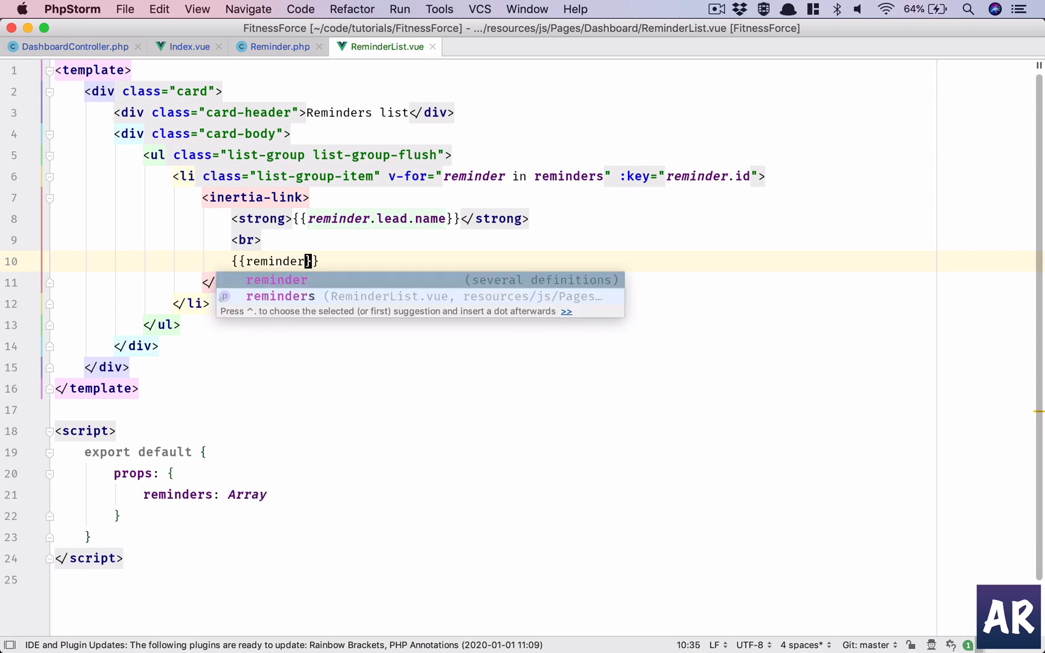
pyautogui.write('.reminder')
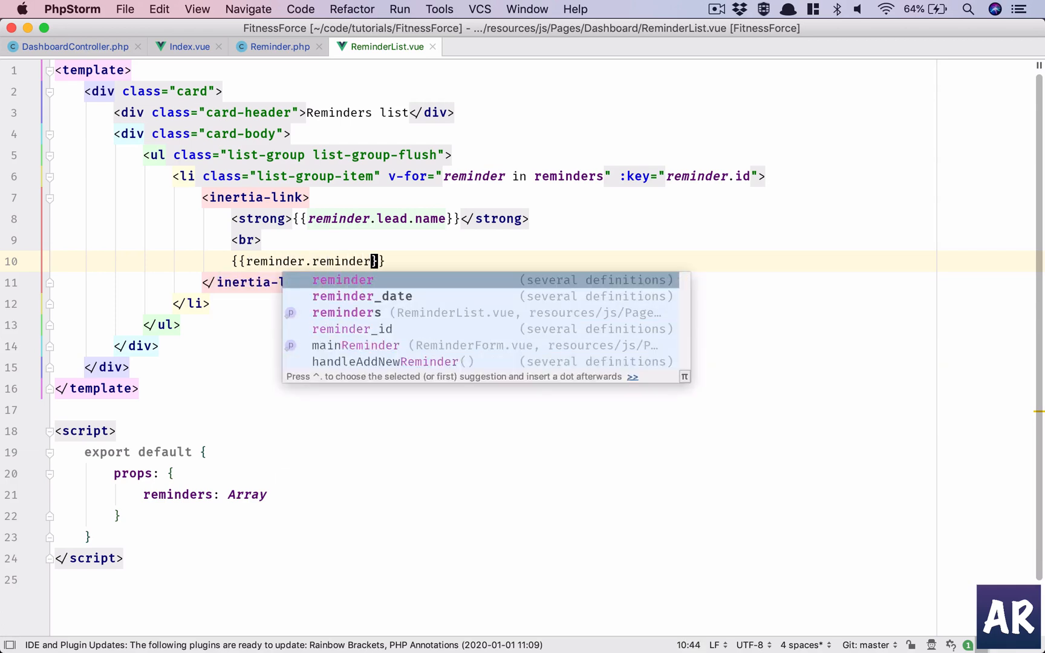
pyautogui.press('Down')
pyautogui.press('Down')
pyautogui.press('Down')
pyautogui.press('Down')
pyautogui.press('Up')
pyautogui.press('Up')
pyautogui.press('Up')
pyautogui.press('Escape')
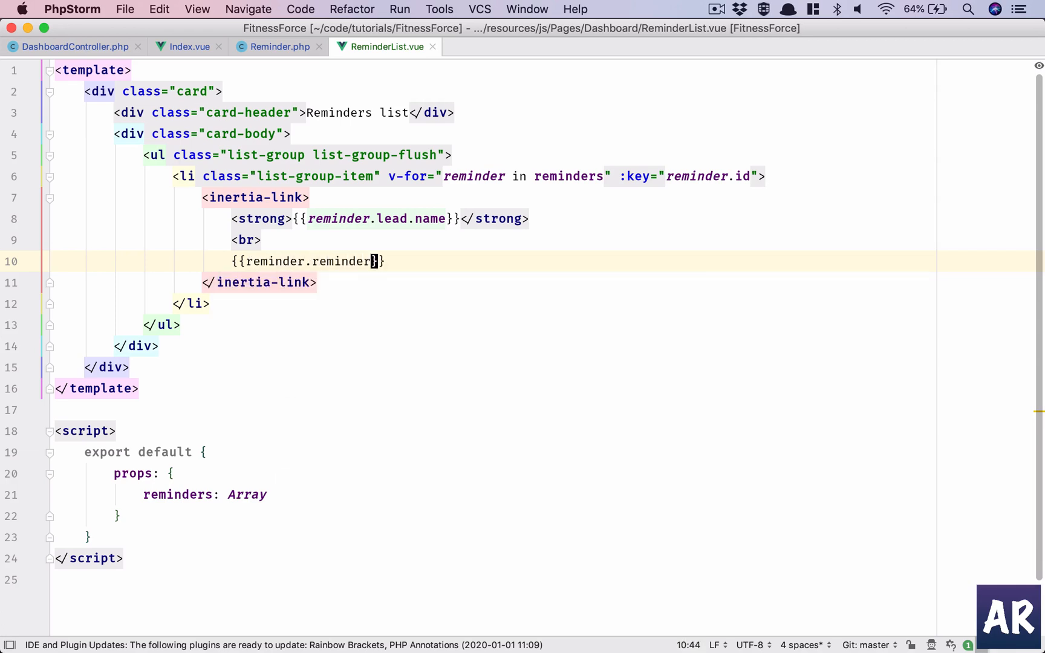
pyautogui.press('Up')
pyautogui.press('Up')
pyautogui.press('Up')
pyautogui.press('Left')
pyautogui.write(':re')
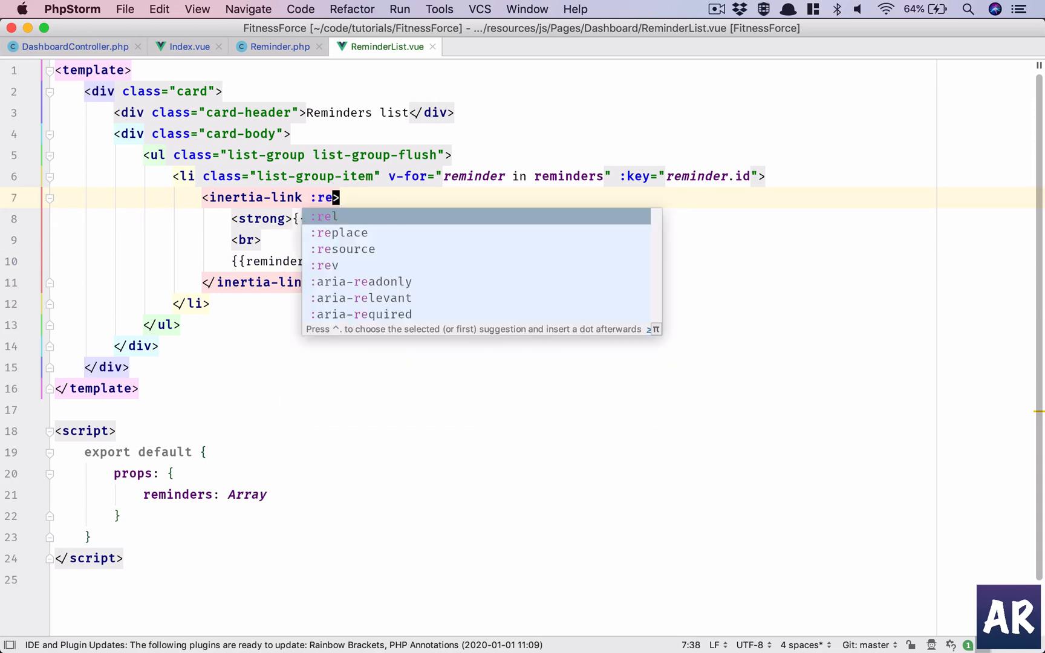
pyautogui.press('BackSpace')
pyautogui.press('BackSpace')
pyautogui.write('href')
pyautogui.press('Return')
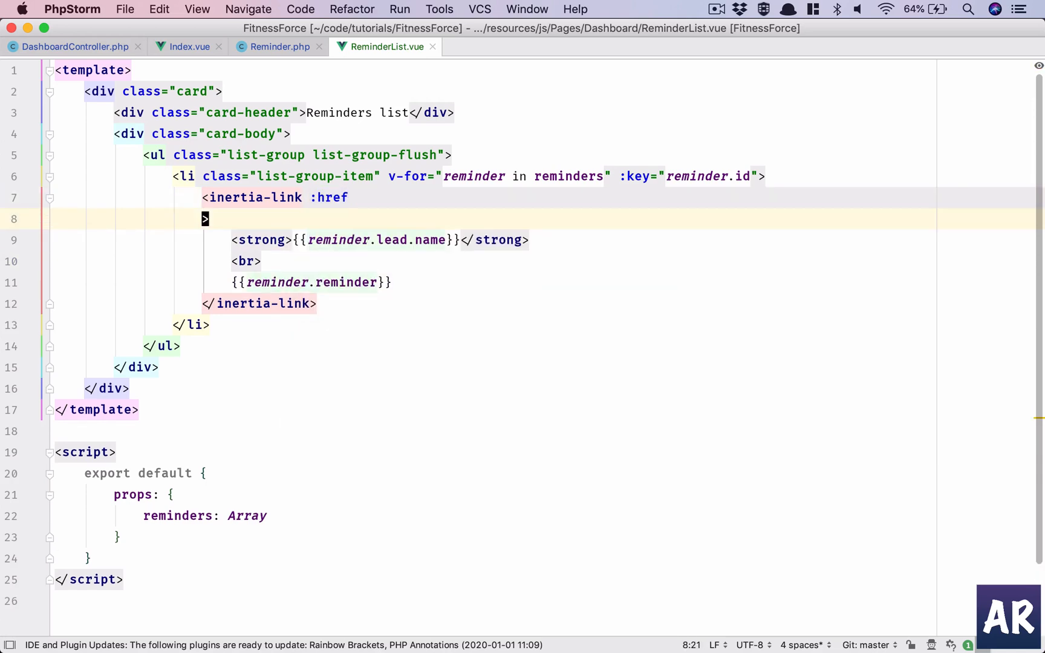
pyautogui.press('BackSpace')
# Step: Check the reminder.view route in web.php and set href to $route('reminder.view', {lead: reminder.lead, reminder: reminder})
pyautogui.press('super+shift+o')
pyautogui.write('web.p')
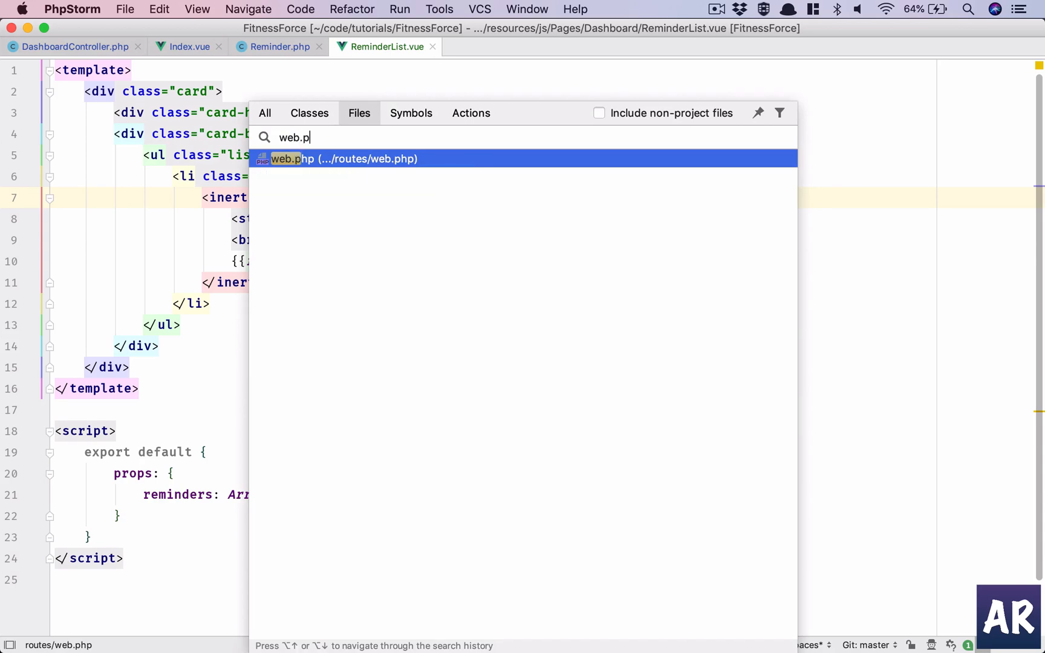
pyautogui.press('Return')
pyautogui.scroll(-3, 915, 389)
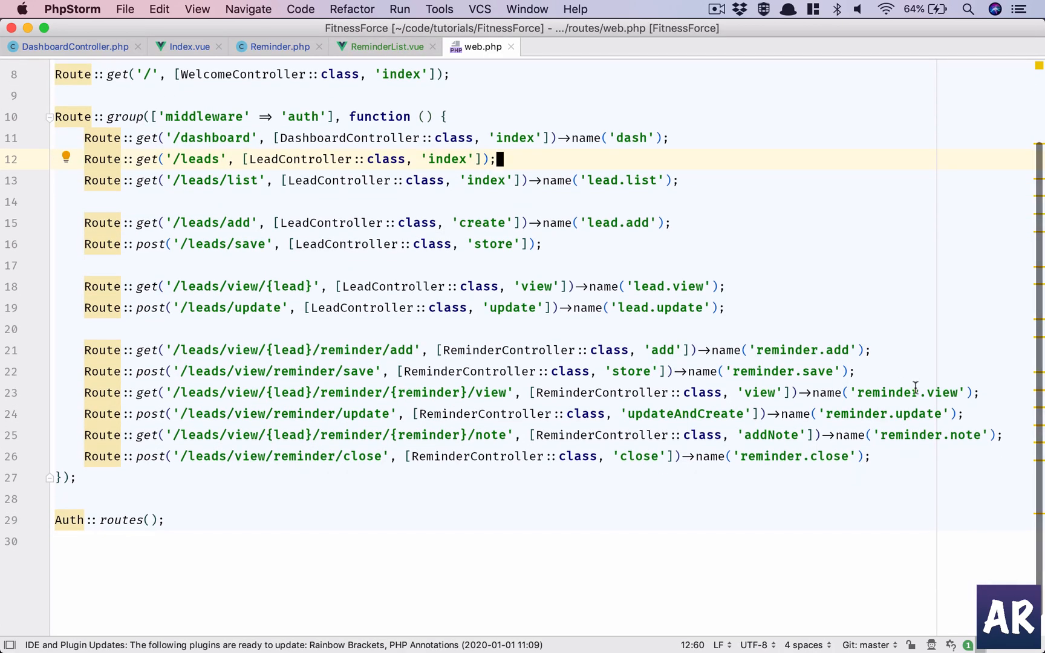
pyautogui.click(870, 393)
pyautogui.hotkey('ctrl', 'Tab')
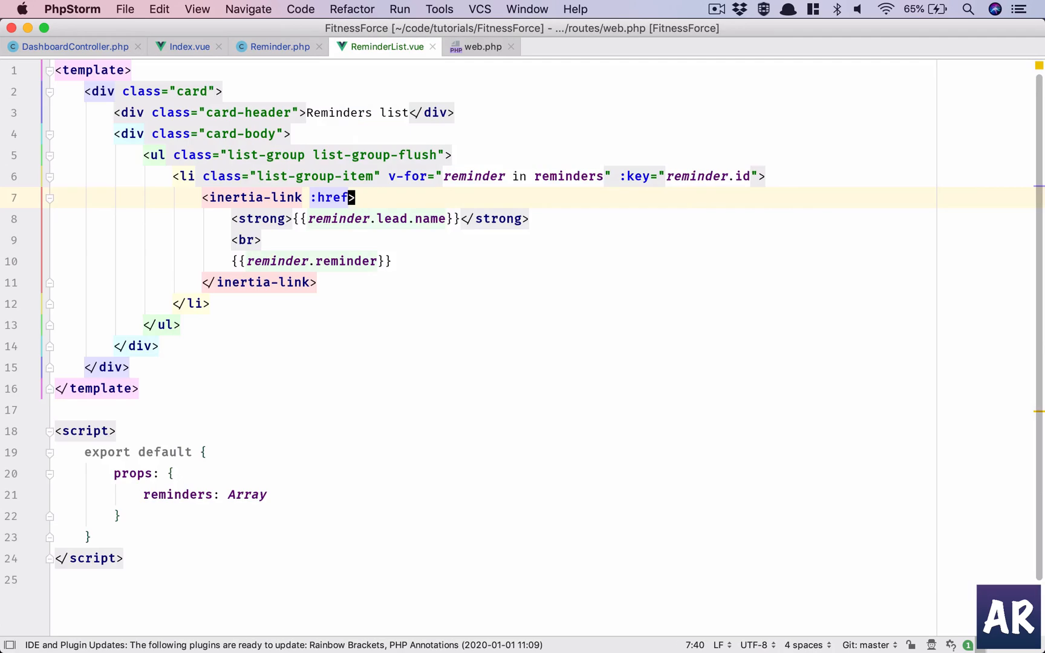
pyautogui.hotkey('ctrl', 'Tab')
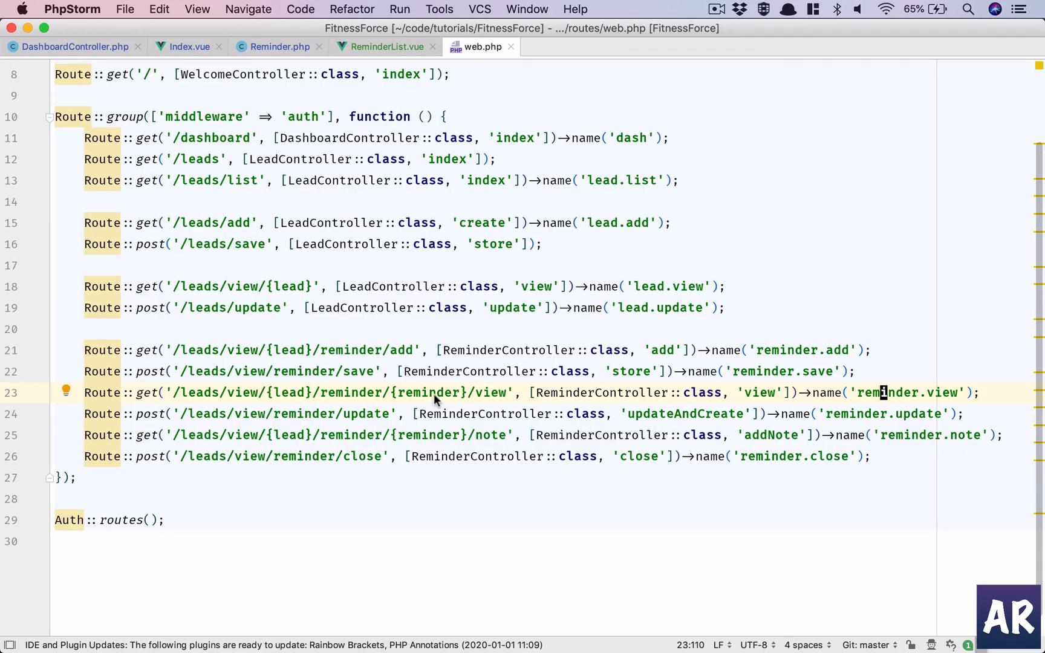
pyautogui.hotkey('ctrl', 'Tab')
pyautogui.write('="')
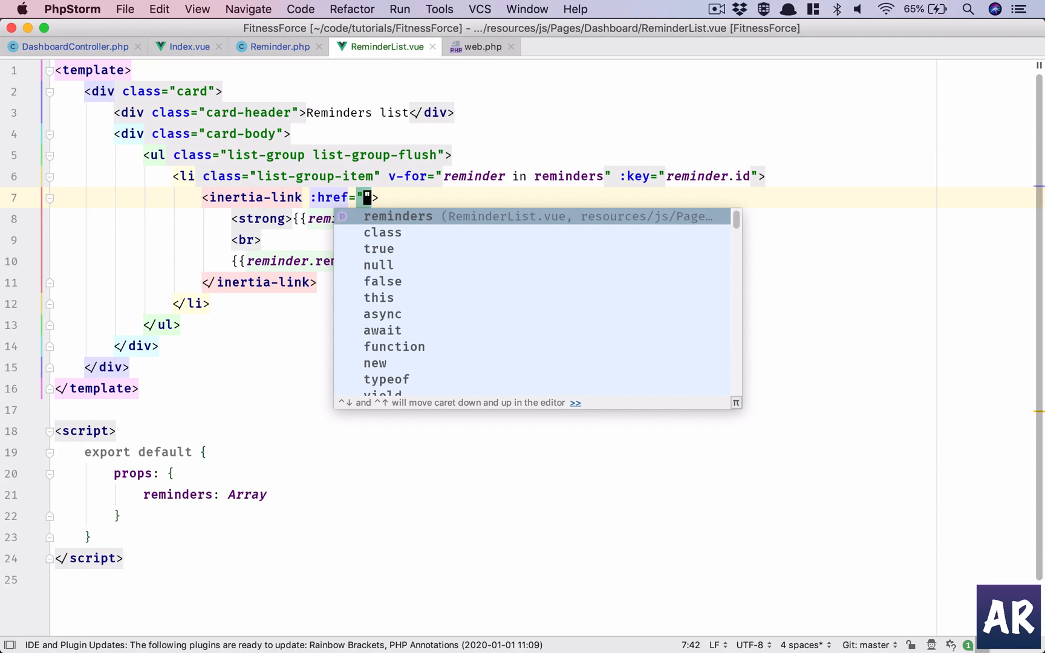
pyautogui.write('$route')
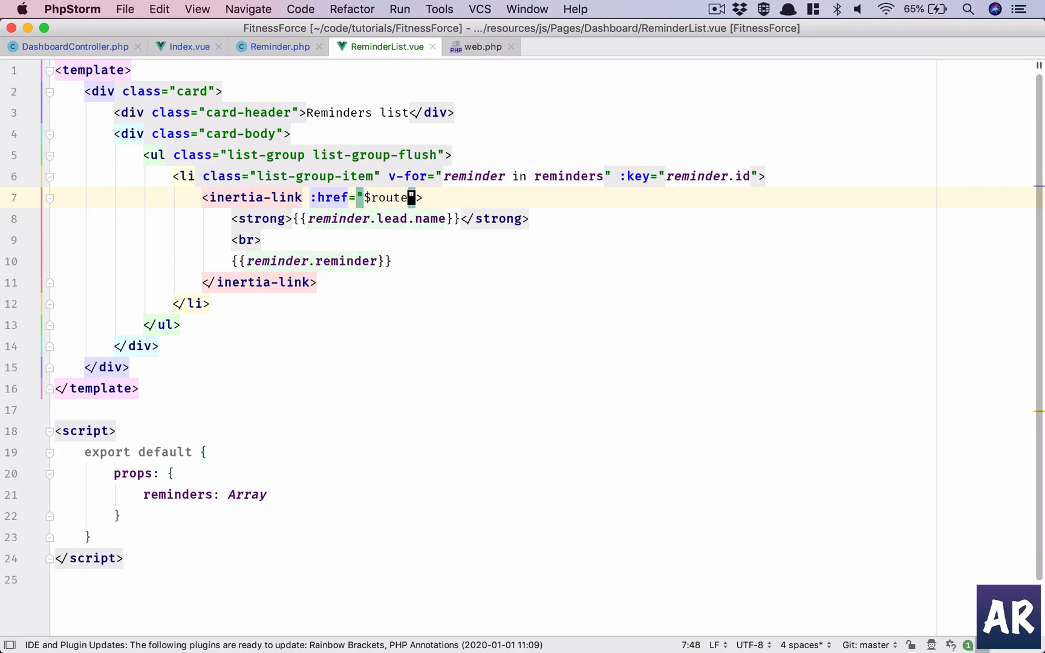
pyautogui.write('(')
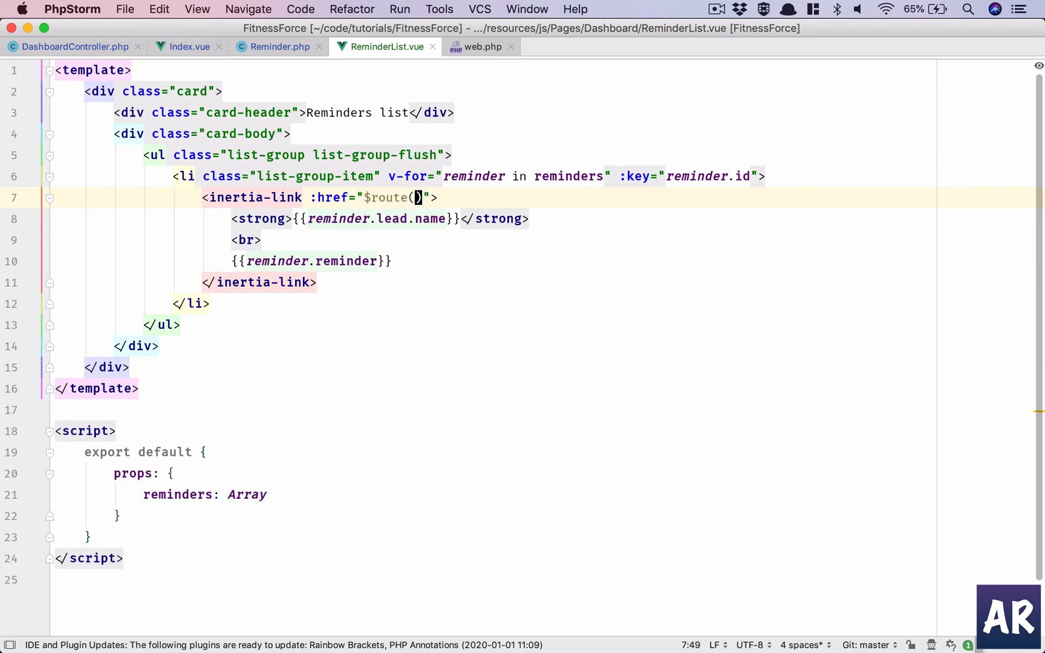
pyautogui.write("'reminder.v")
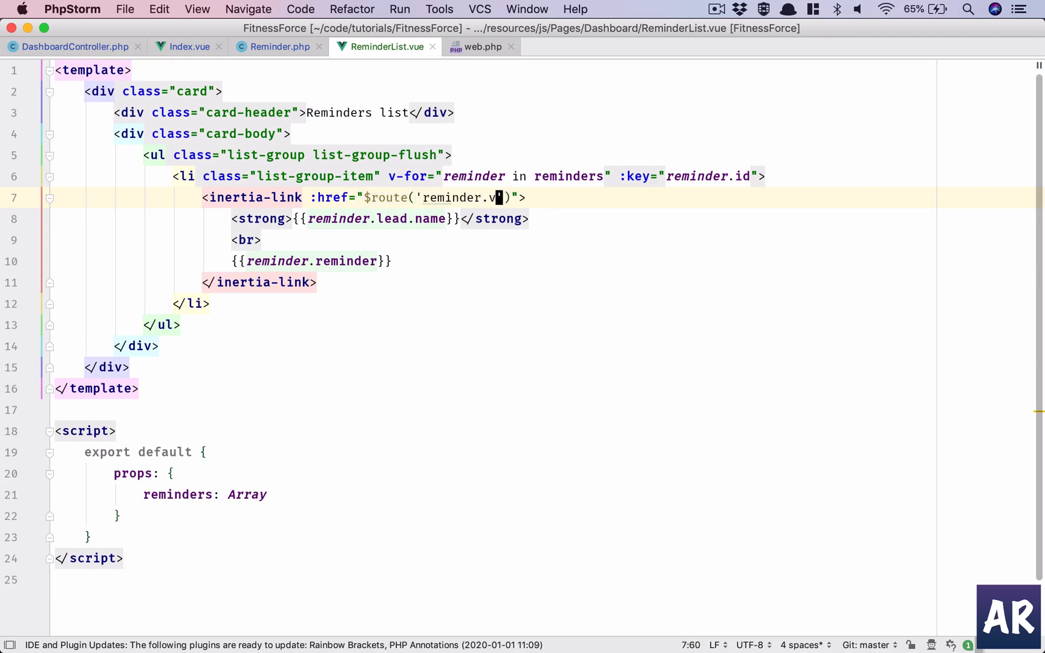
pyautogui.write("iew', {")
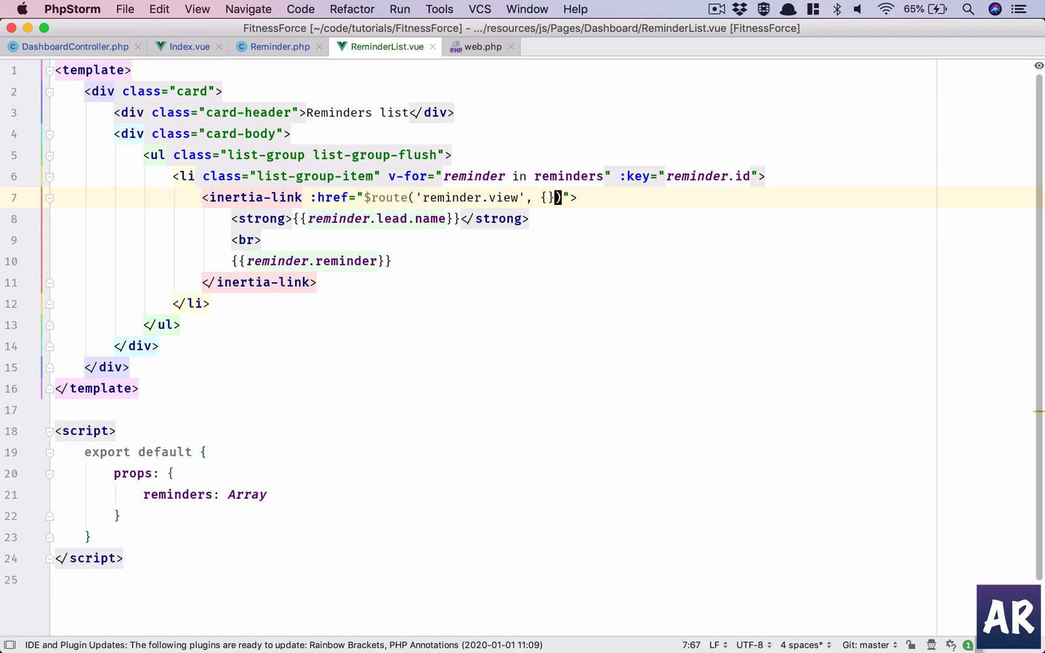
pyautogui.write('lead: remi')
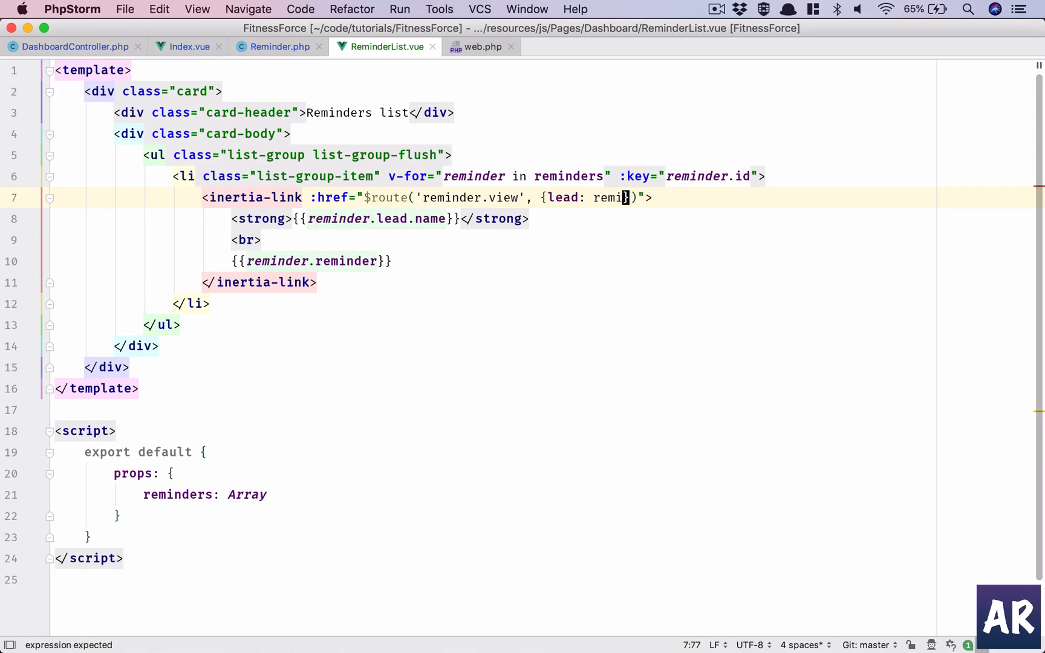
pyautogui.write('nder.lead')
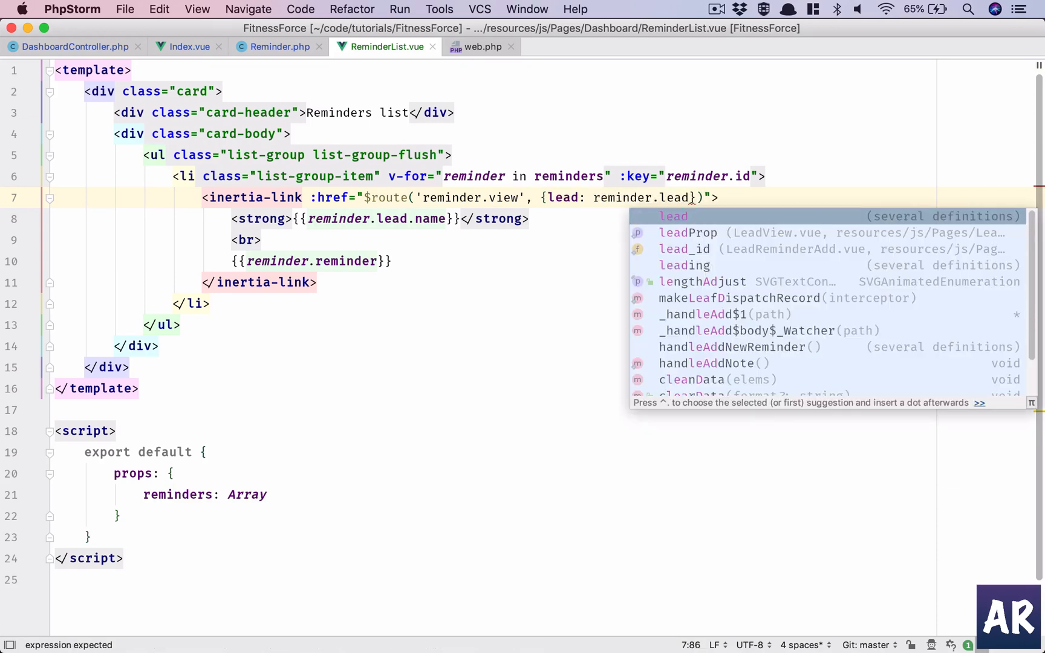
pyautogui.write(', reminder: ')
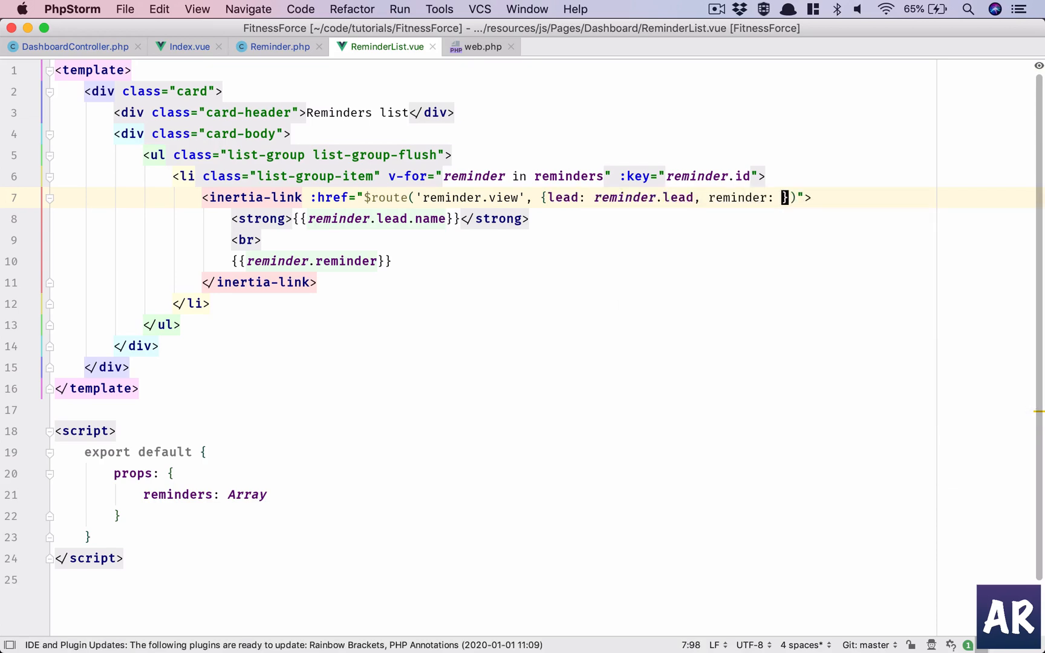
pyautogui.write('reminder')
pyautogui.press('End')
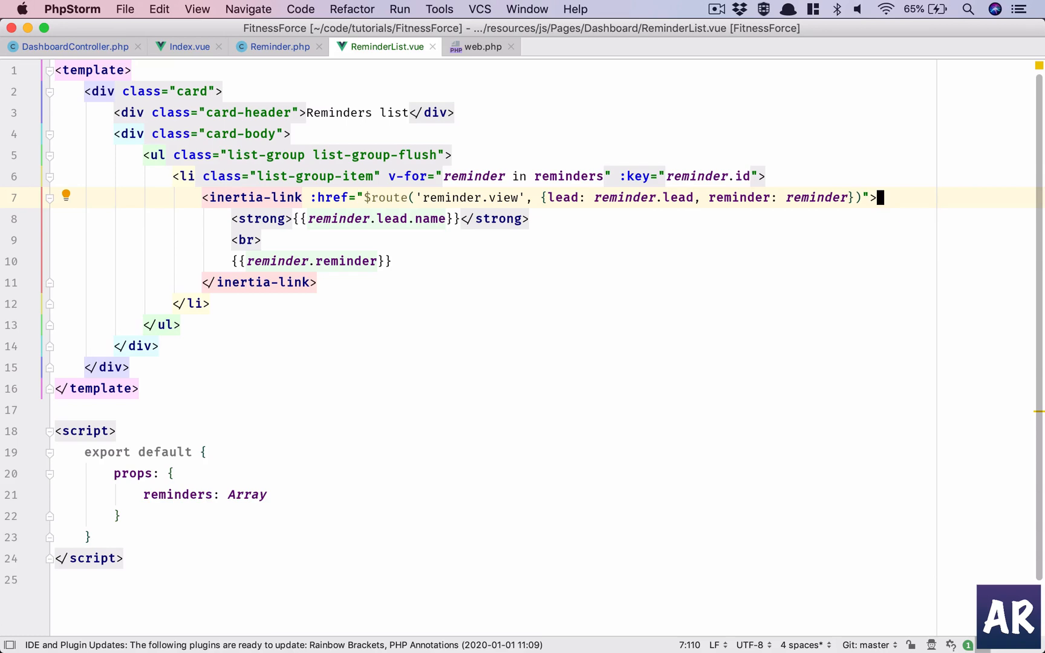
# Step: Import ReminderList from './ReminderList' in Index.vue and register it in components
pyautogui.click(200, 49)
pyautogui.scroll(-2, 253, 343)
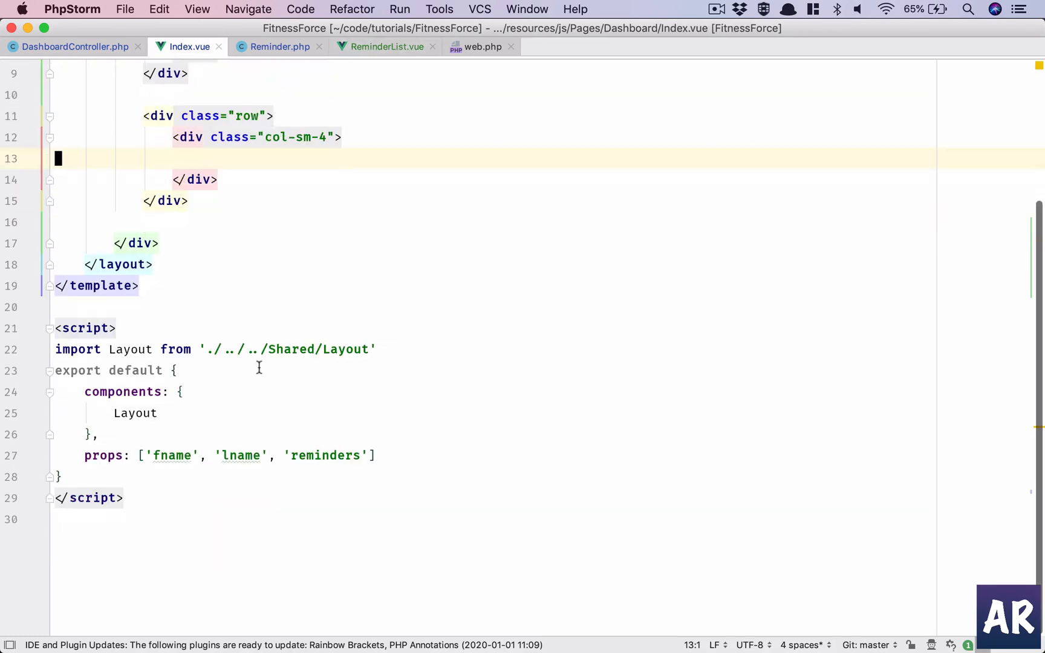
pyautogui.click(422, 349)
pyautogui.write("'")
pyautogui.press('Return')
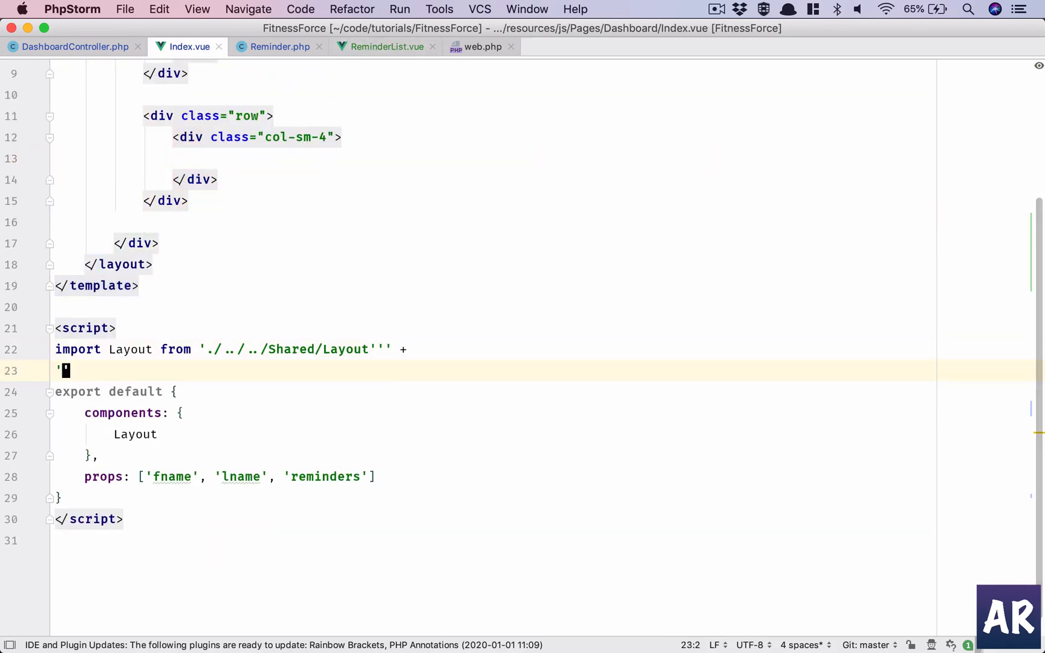
pyautogui.press('BackSpace')
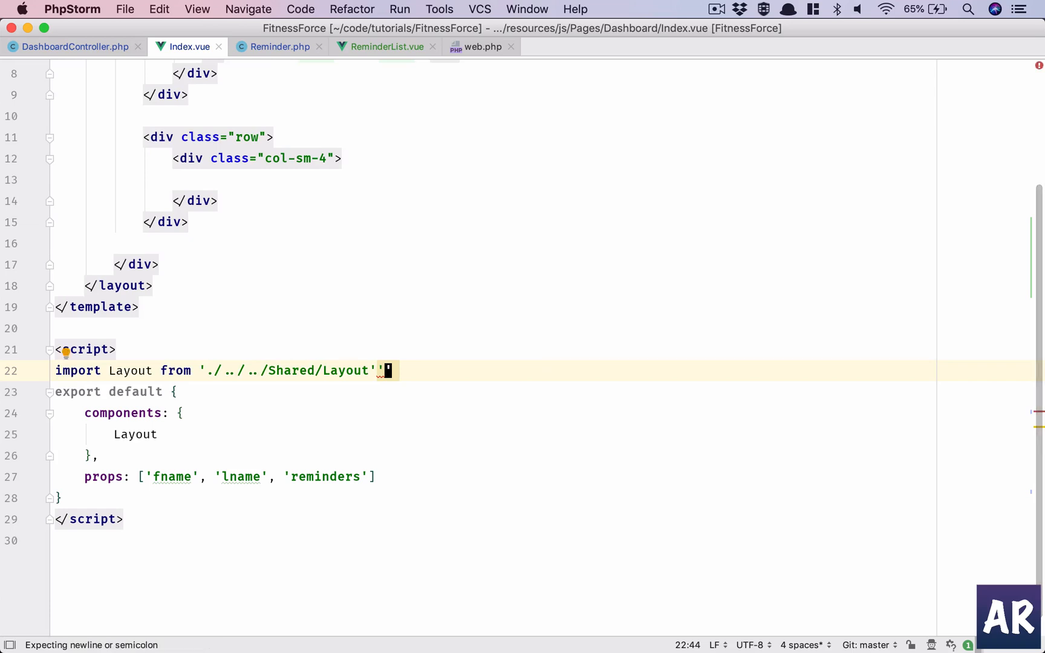
pyautogui.press('BackSpace')
pyautogui.write(';')
pyautogui.press('Return')
pyautogui.write('import ')
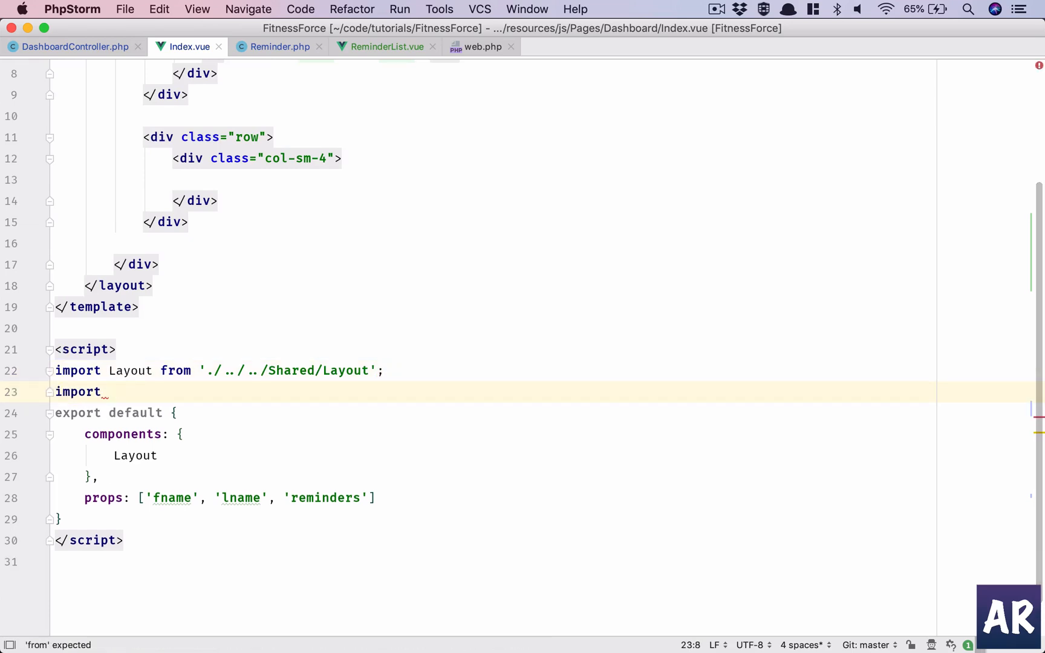
pyautogui.write('ReminderList from ')
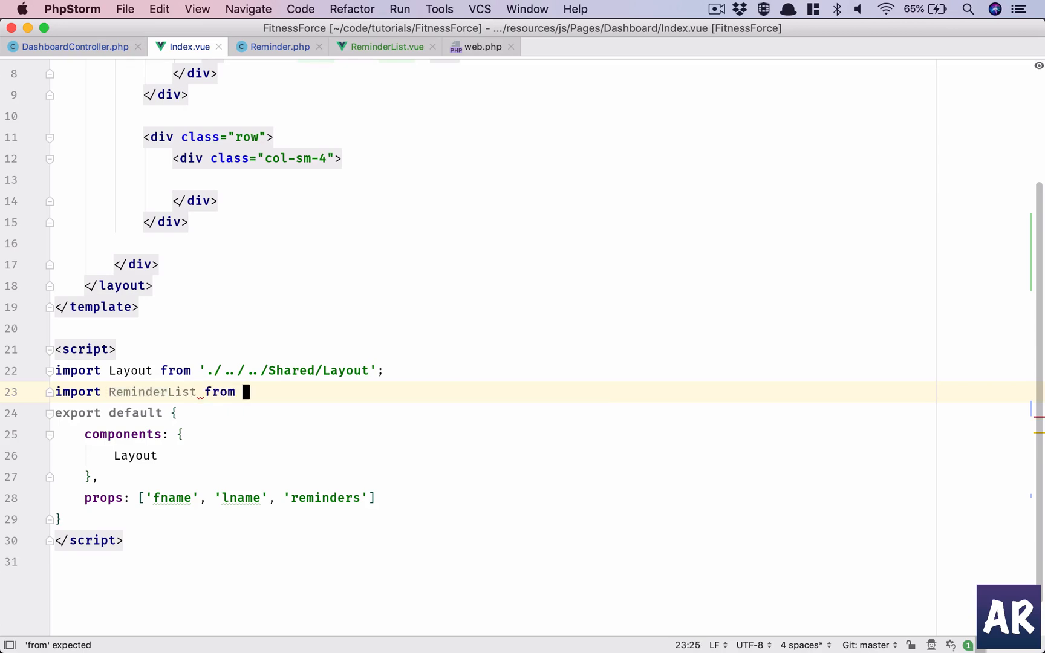
pyautogui.write("'")
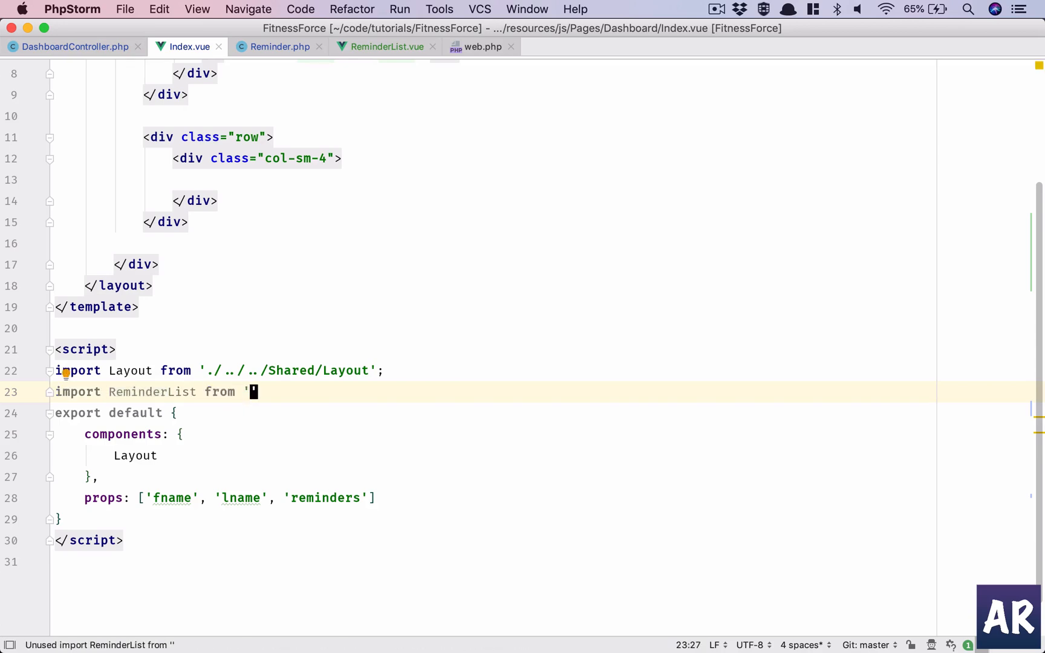
pyautogui.write('./Re')
pyautogui.press('Return')
pyautogui.write("';")
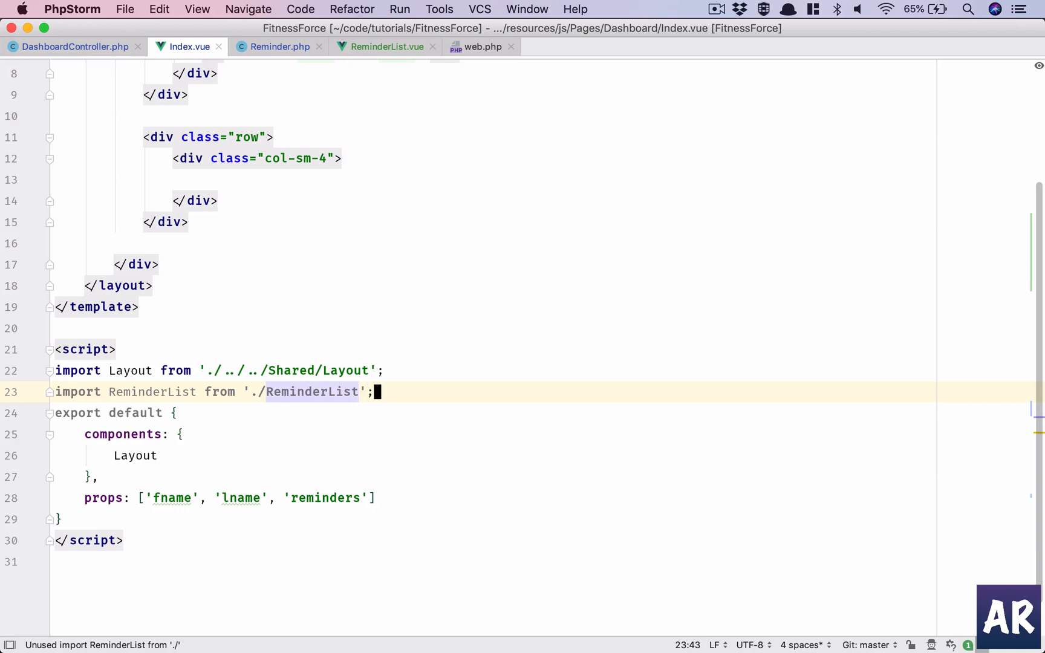
pyautogui.press('Down')
pyautogui.press('Down')
pyautogui.press('Down')
pyautogui.write(', R')
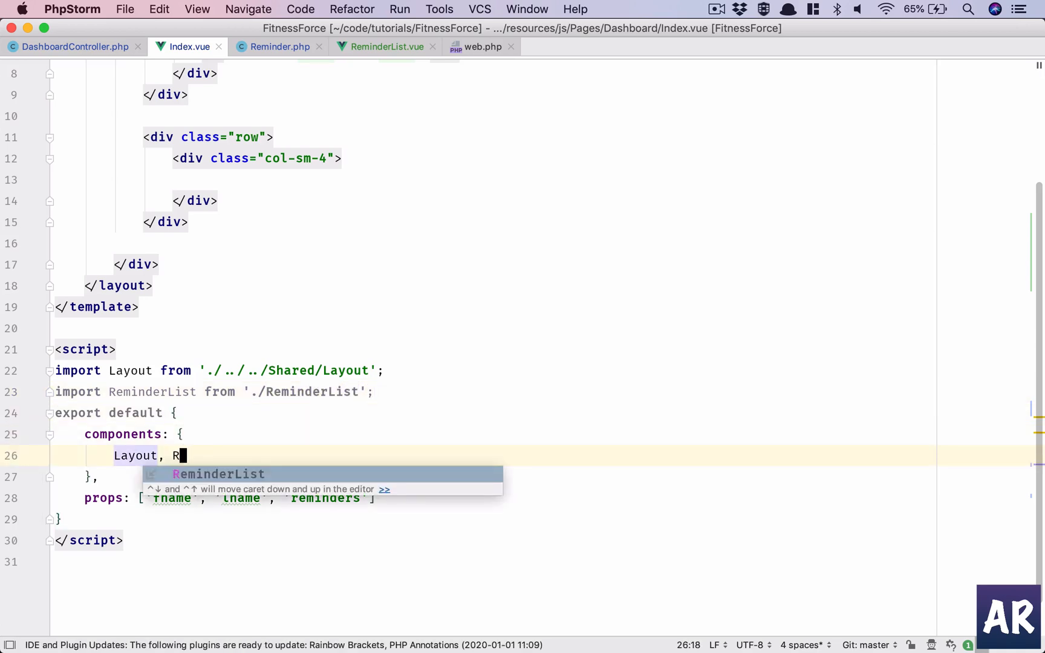
pyautogui.press('Return')
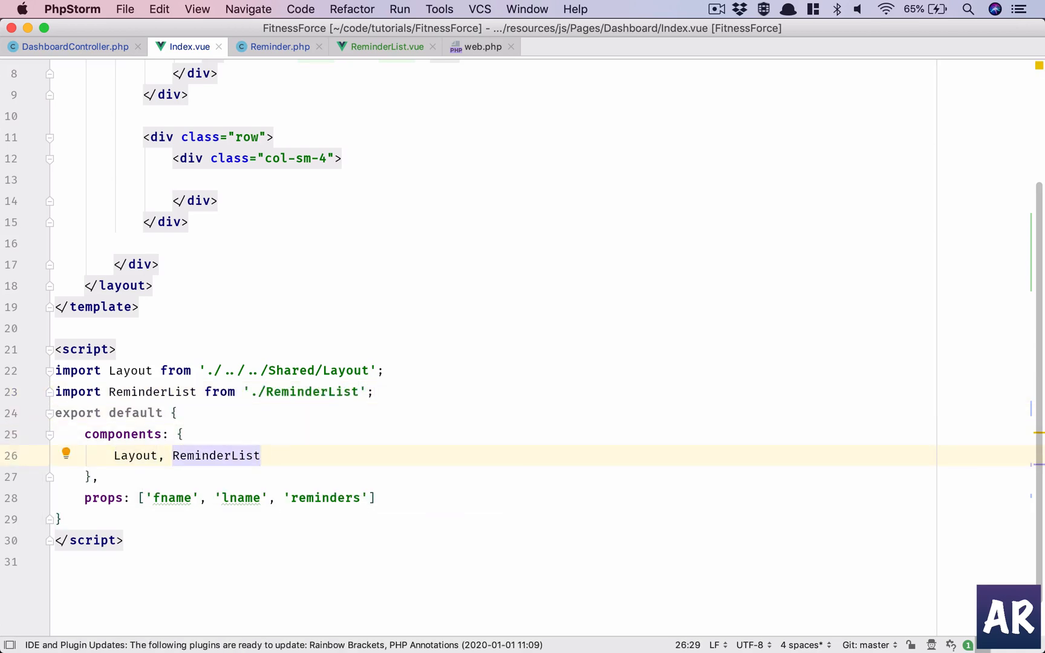
pyautogui.scroll(4, 398, 325)
# Step: Render <reminder-list :reminders="reminders"> inside the col-sm-4 column
pyautogui.click(338, 327)
pyautogui.press('Tab')
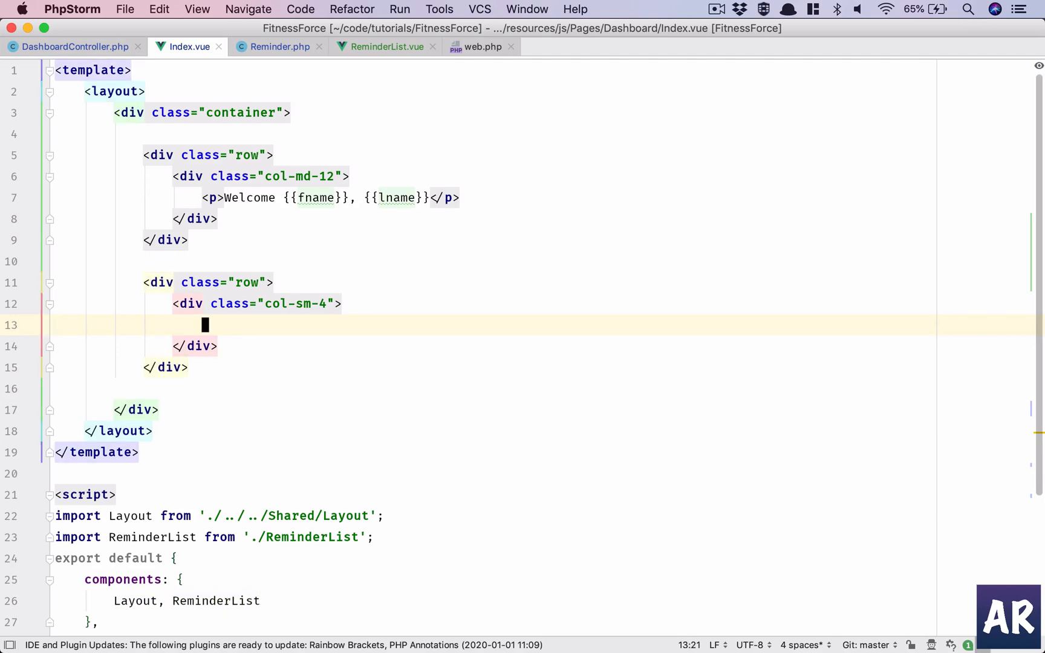
pyautogui.write('reminder-lis')
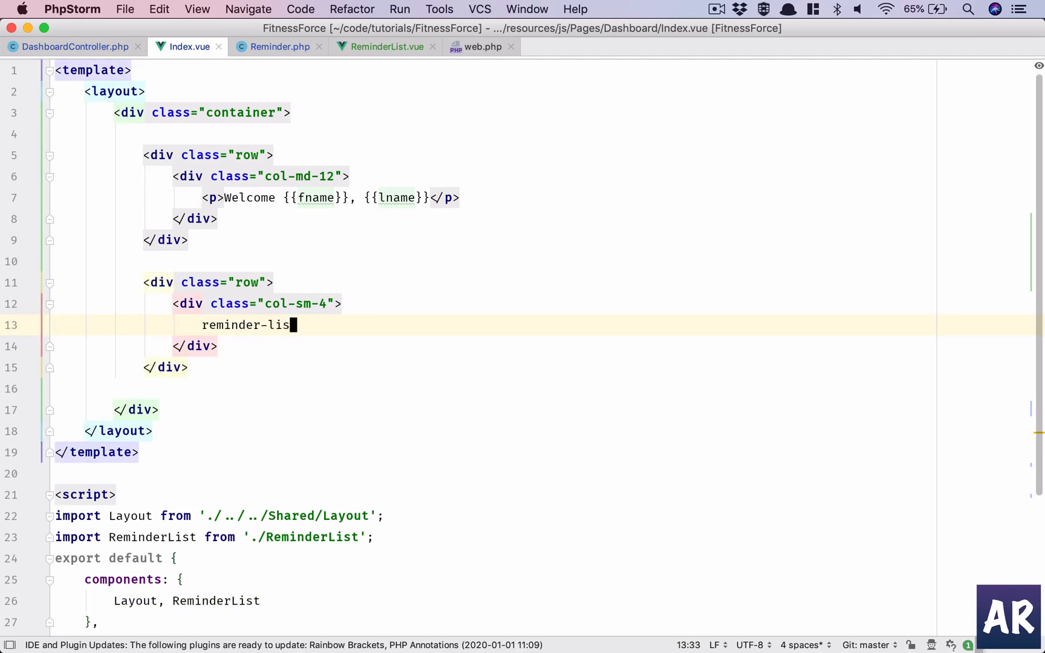
pyautogui.write('t')
pyautogui.press('Tab')
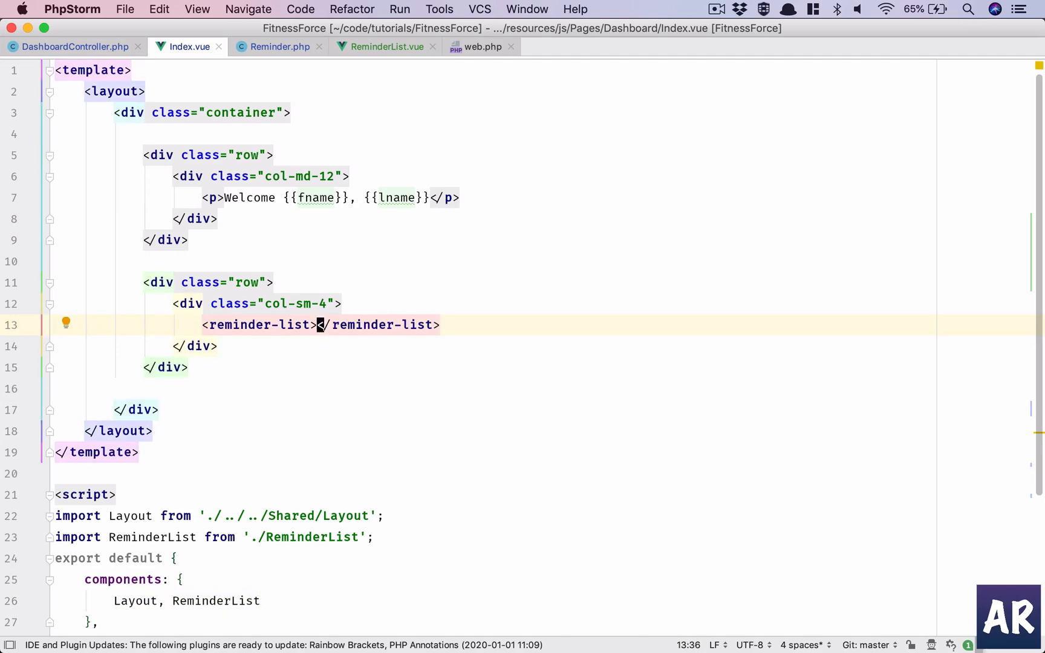
pyautogui.press('Left')
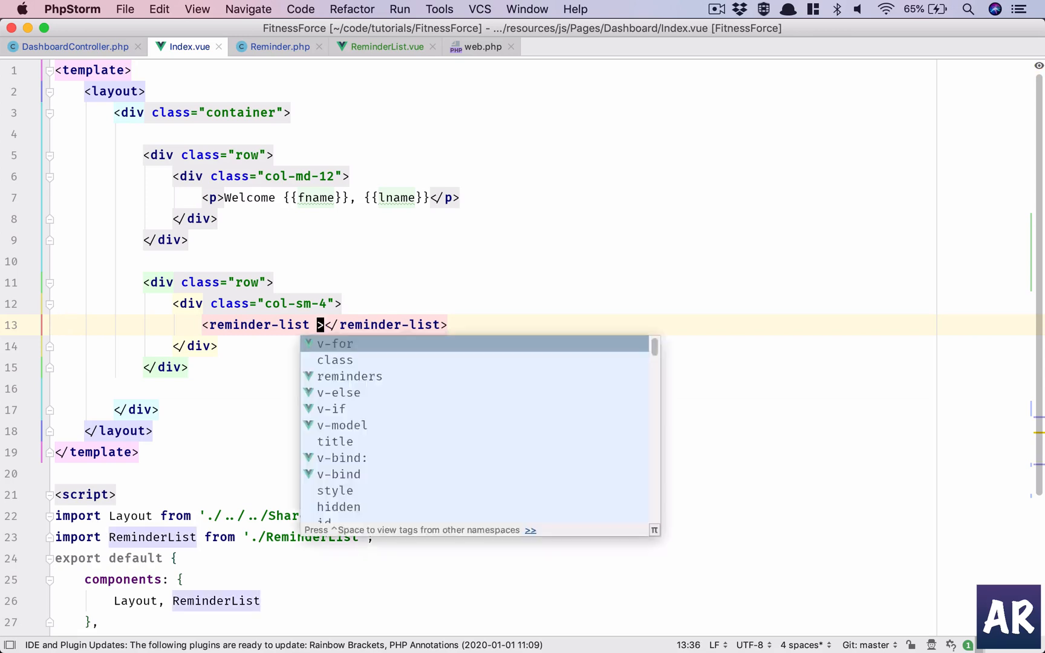
pyautogui.write(':rem')
pyautogui.press('Return')
pyautogui.write('rem')
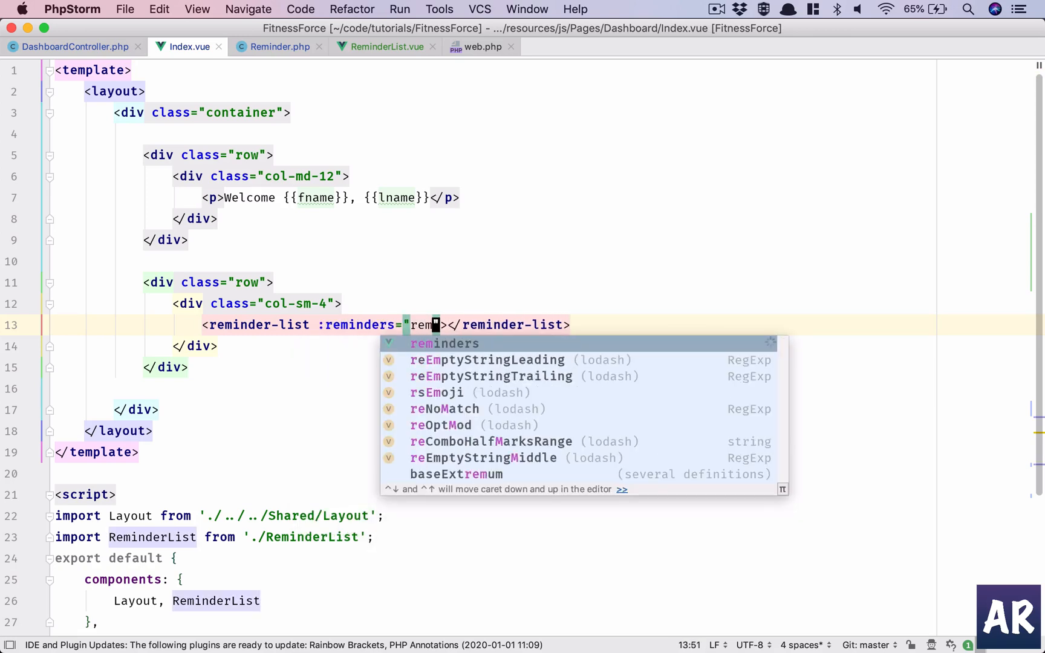
pyautogui.press('Return')
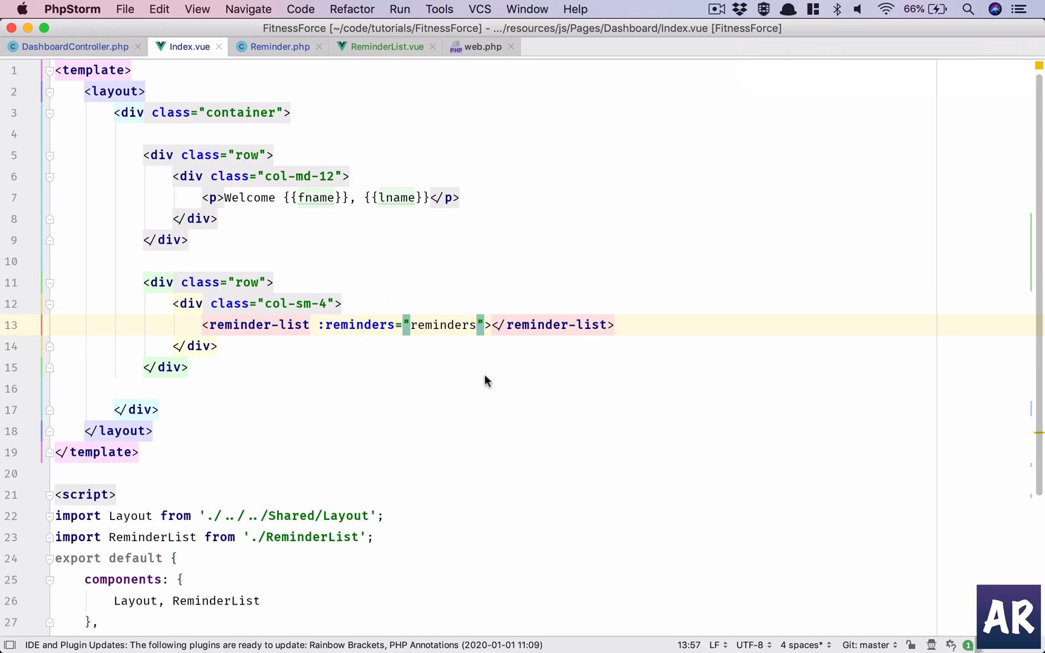
# Step: Reload the dashboard in Firefox and follow the first reminder's link to its view page
pyautogui.press('super+Tab')
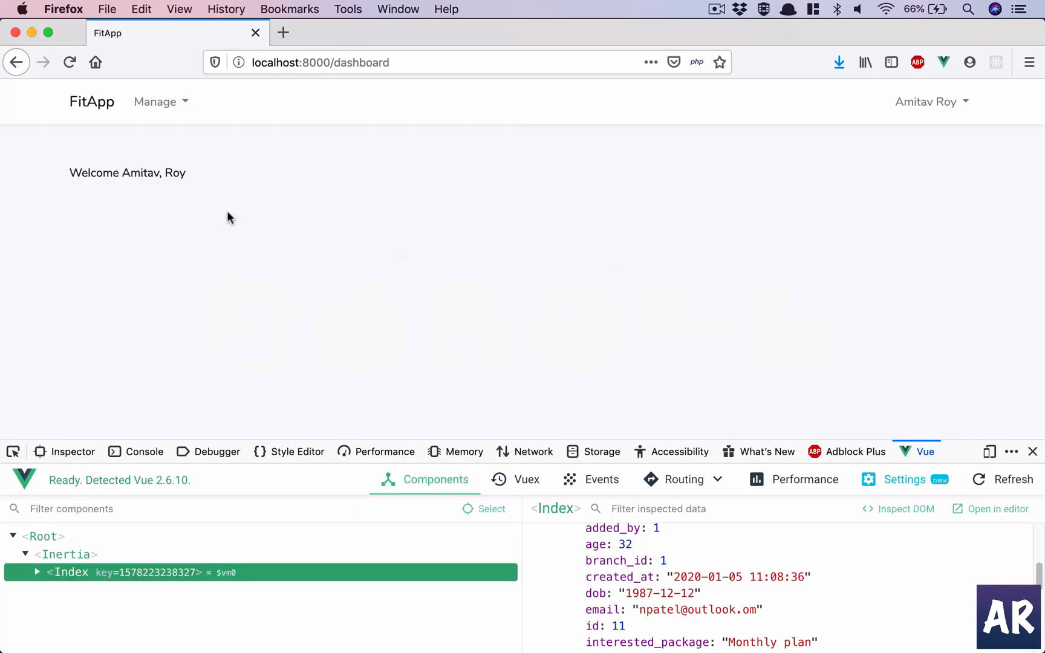
pyautogui.press('super+r')
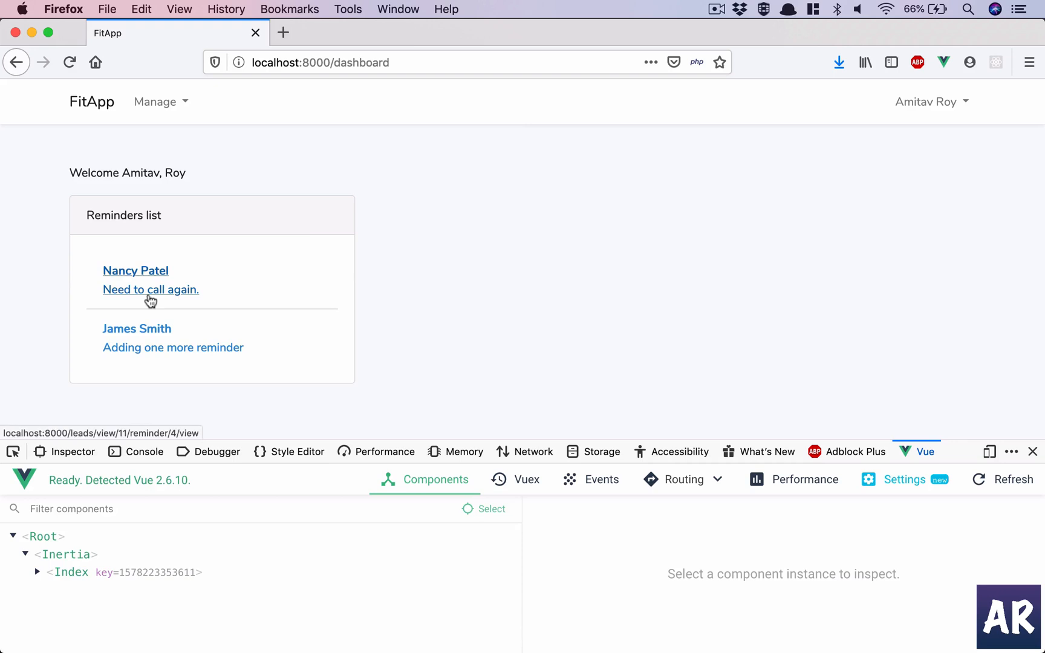
pyautogui.click(149, 302)
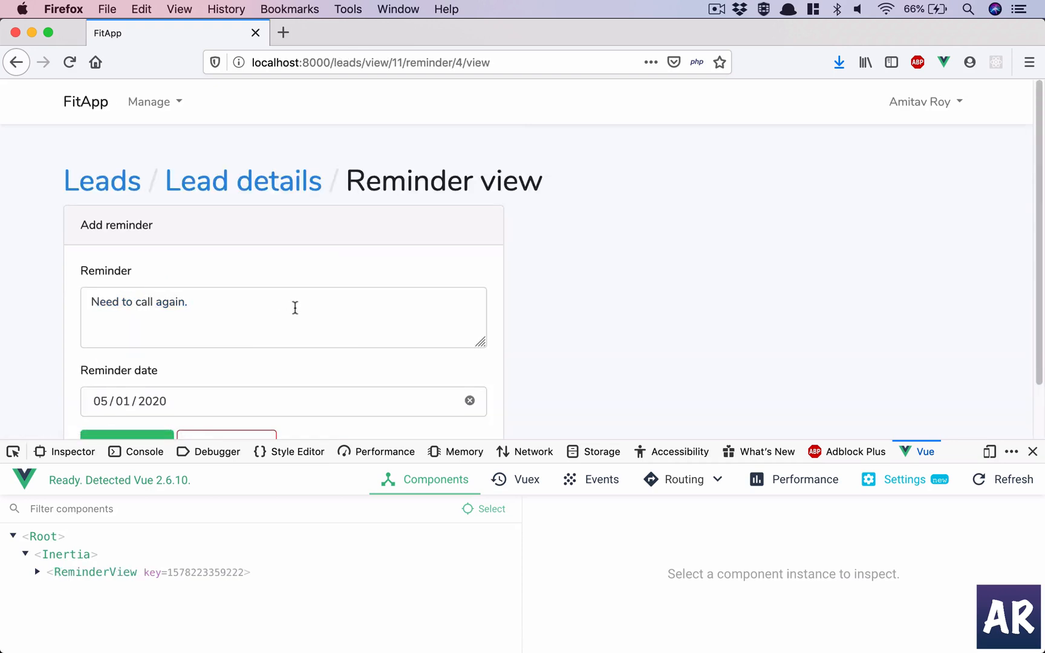
pyautogui.scroll(-2, 296, 313)
pyautogui.scroll(1, 296, 313)
pyautogui.hscroll(-5, 296, 307)
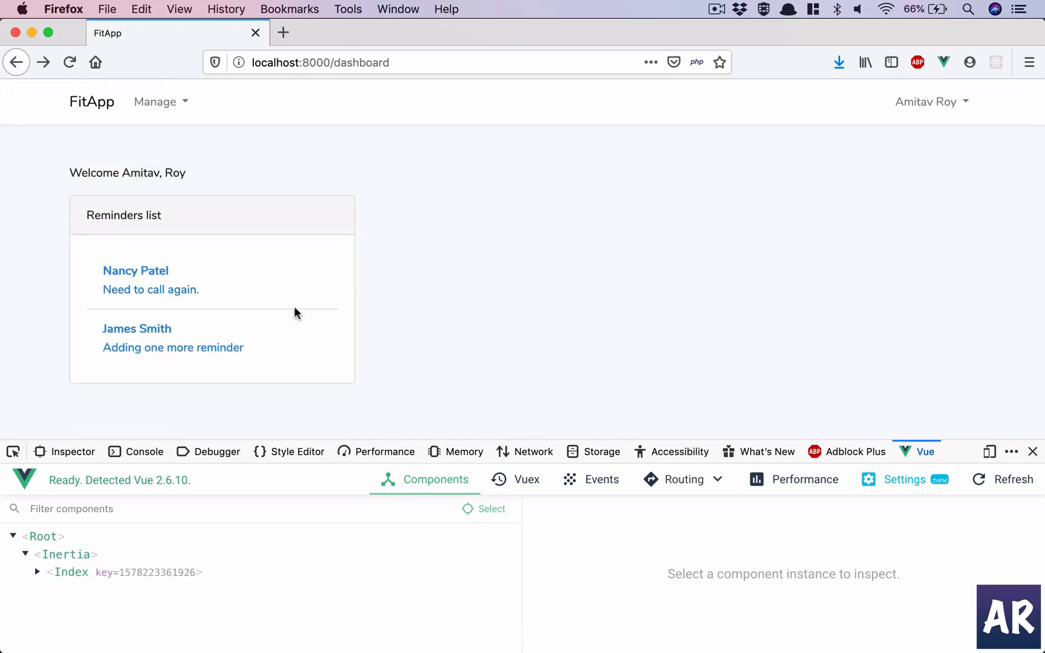
pyautogui.click(1032, 451)
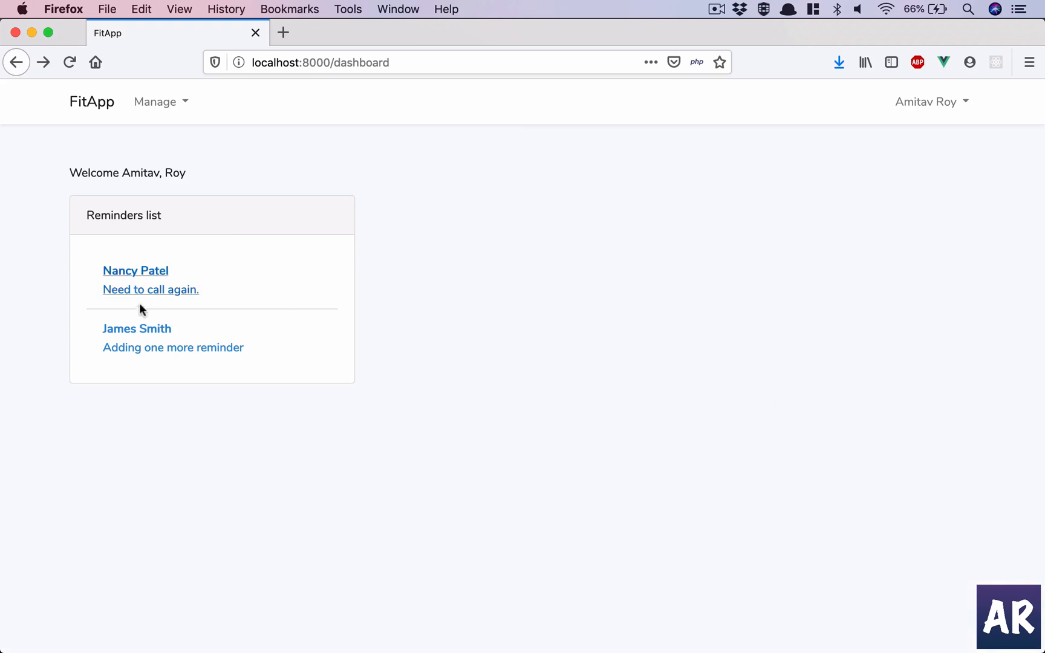
# Step: Close the second reminder with the note 'Work done.', leaving one reminder on the dashboard
pyautogui.click(203, 351)
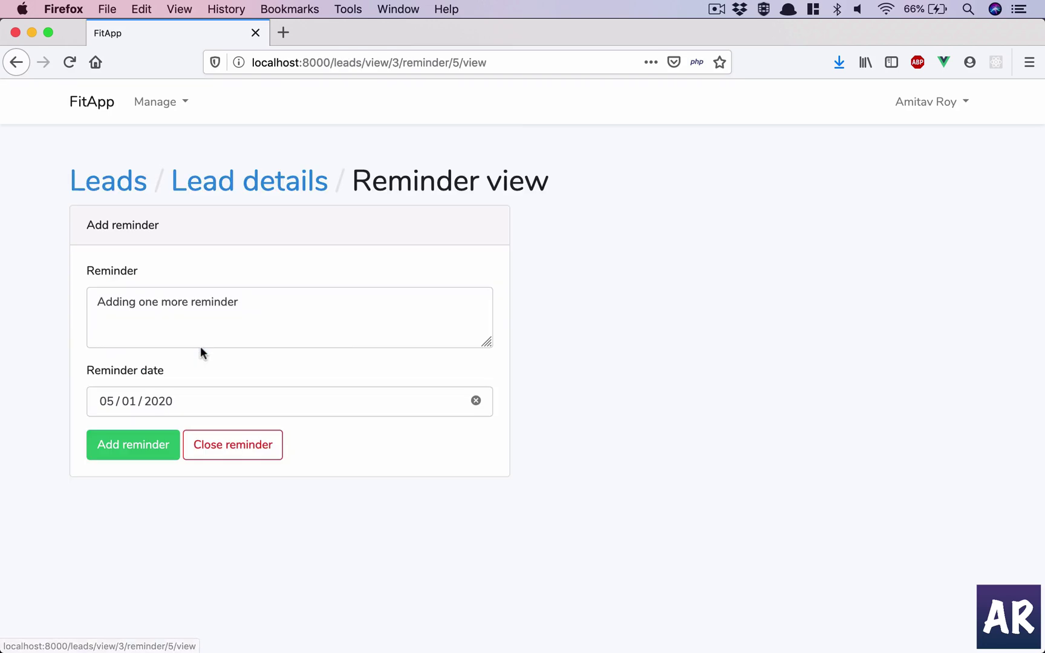
pyautogui.click(198, 451)
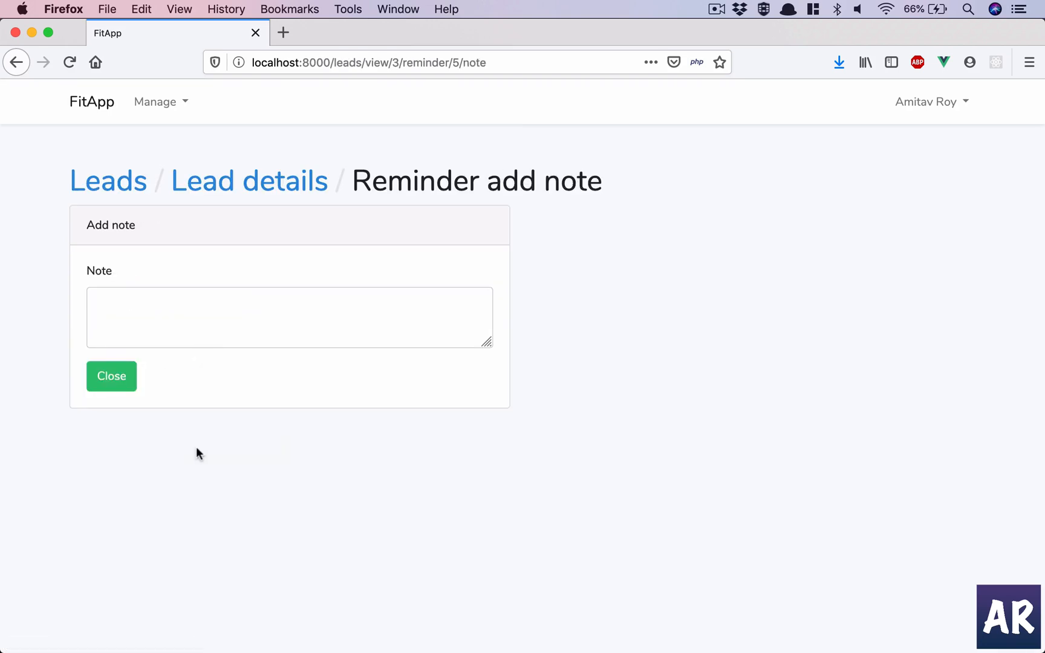
pyautogui.click(130, 316)
pyautogui.write('W')
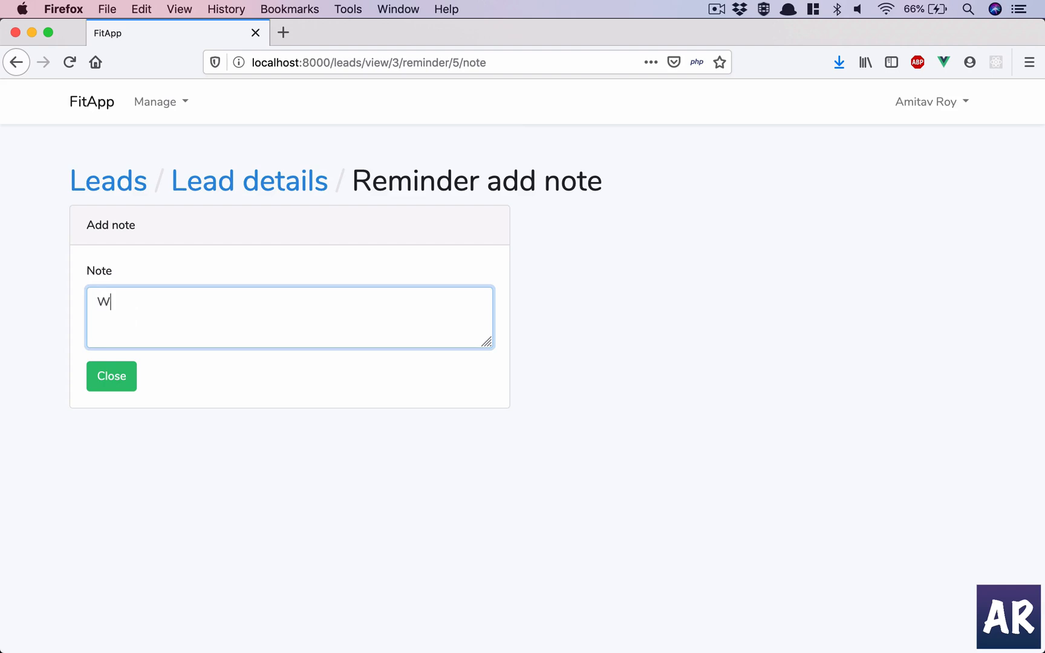
pyautogui.write('ork done.')
pyautogui.click(108, 379)
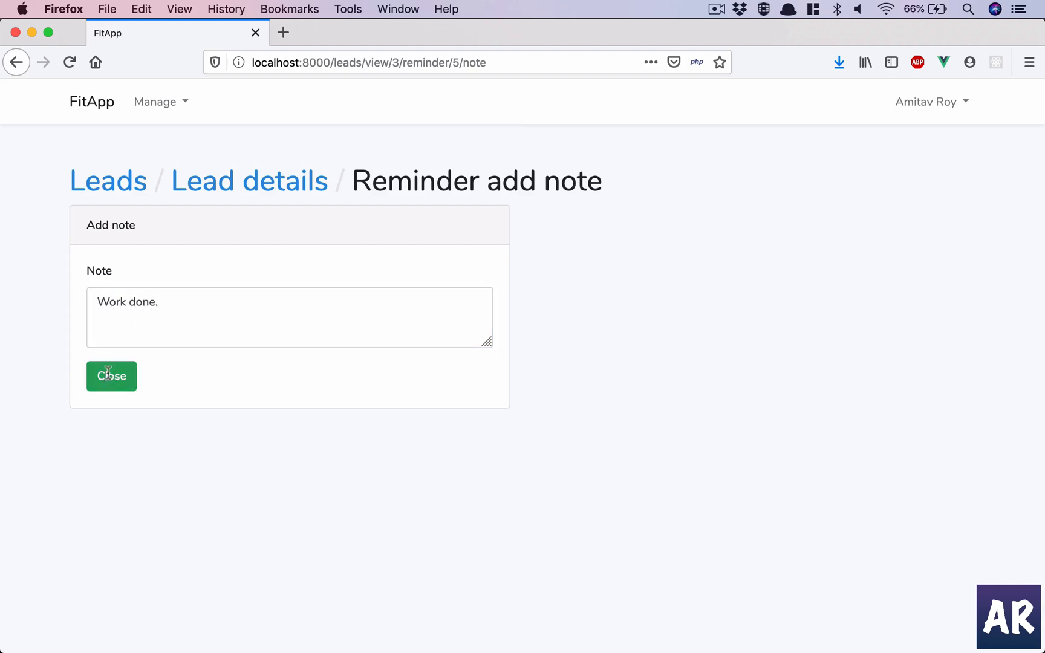
pyautogui.click(92, 115)
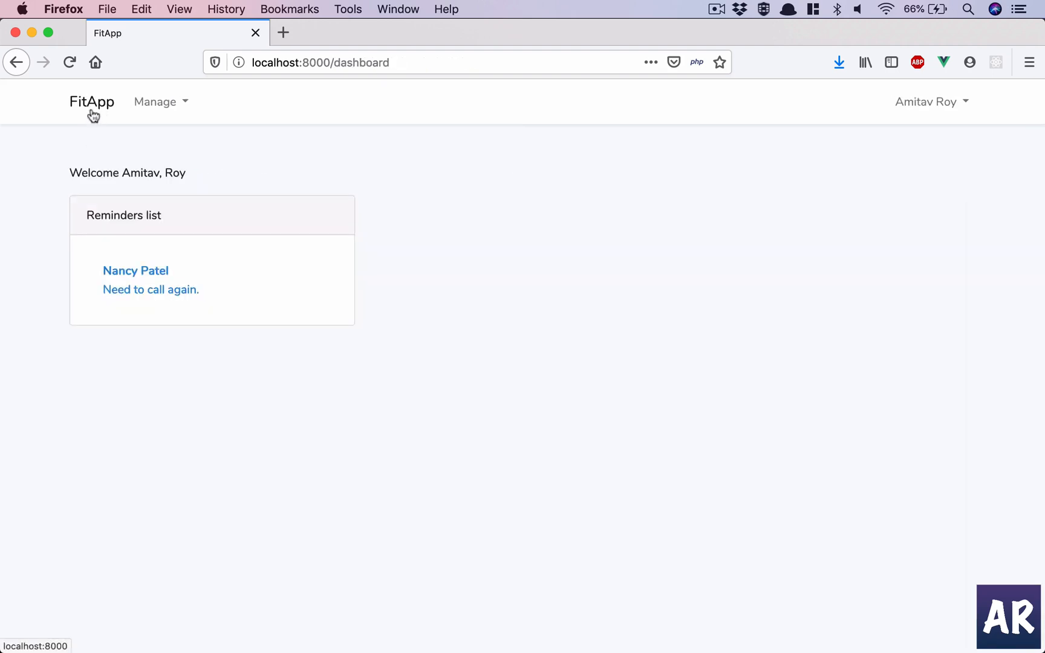